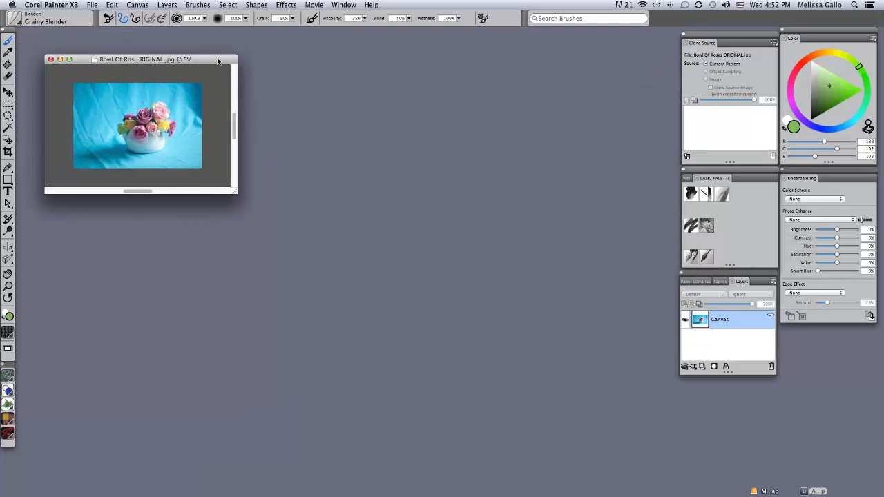
# - Create a new white 9 × 7 inch image at 150 pixels per inch with Artists Canvas paper, placed beside the rose photo
pyautogui.moveTo(218, 60); pyautogui.dragTo(215, 56)
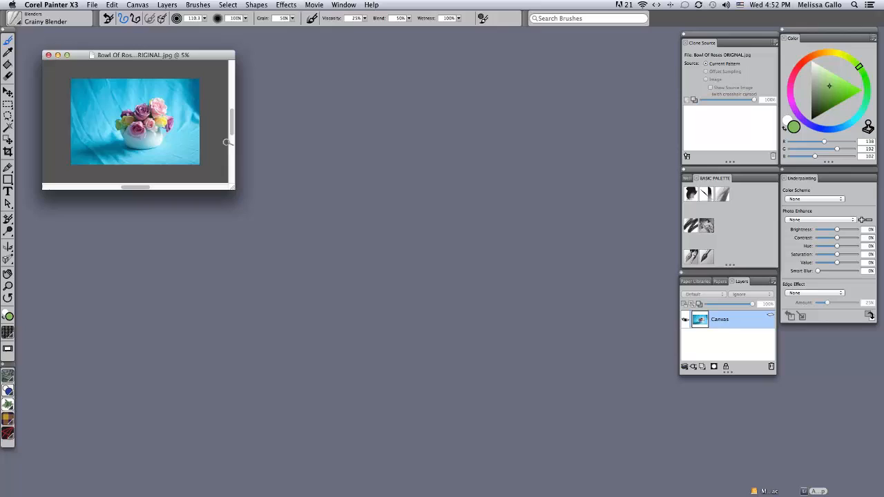
pyautogui.click(91, 4)
pyautogui.click(97, 18)
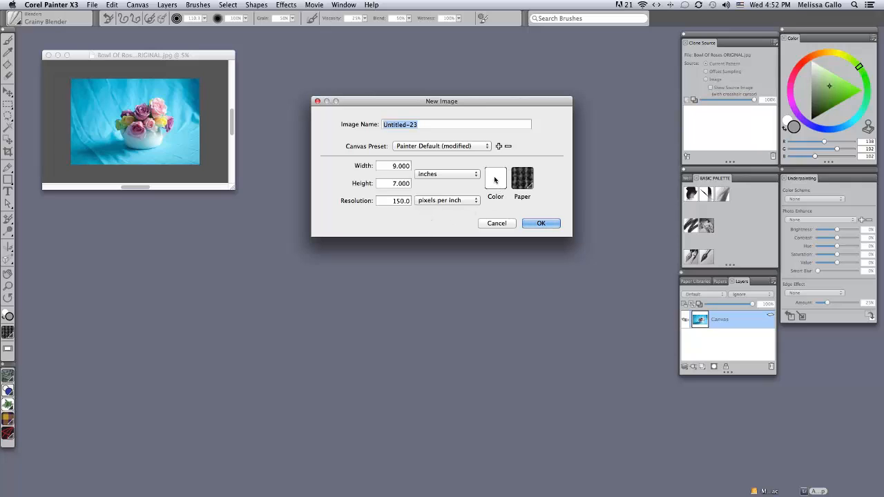
pyautogui.click(529, 186)
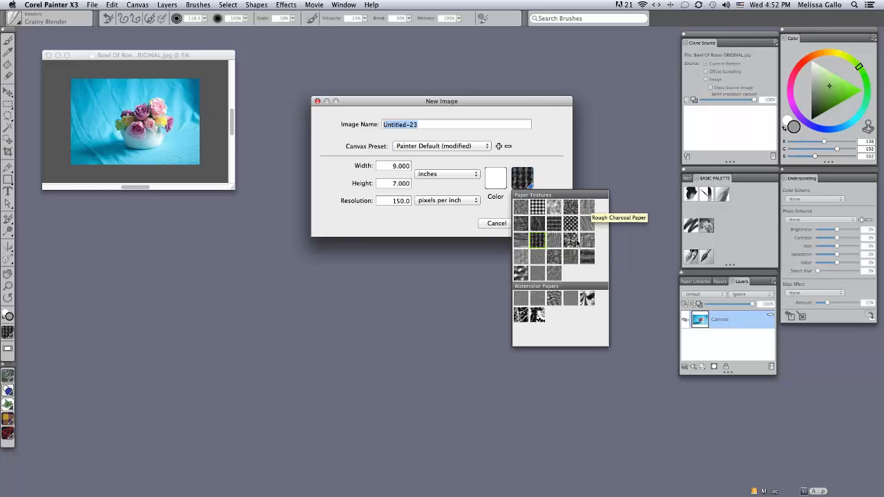
pyautogui.click(570, 240)
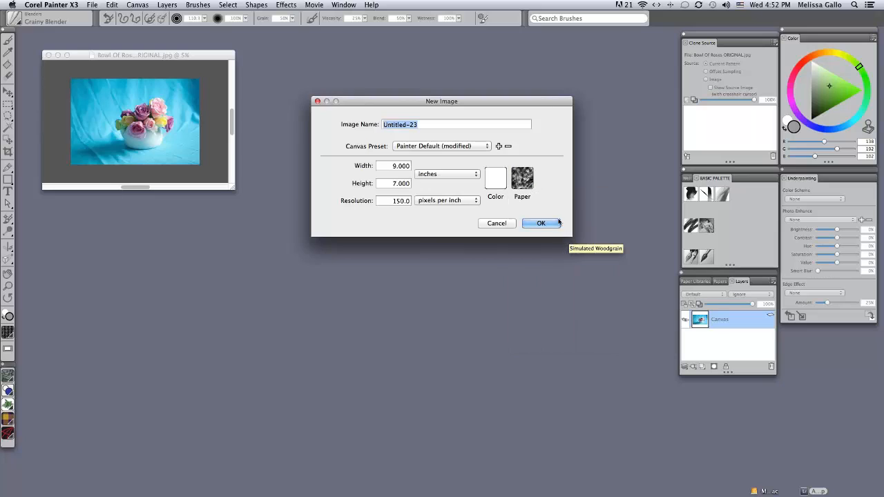
pyautogui.click(530, 186)
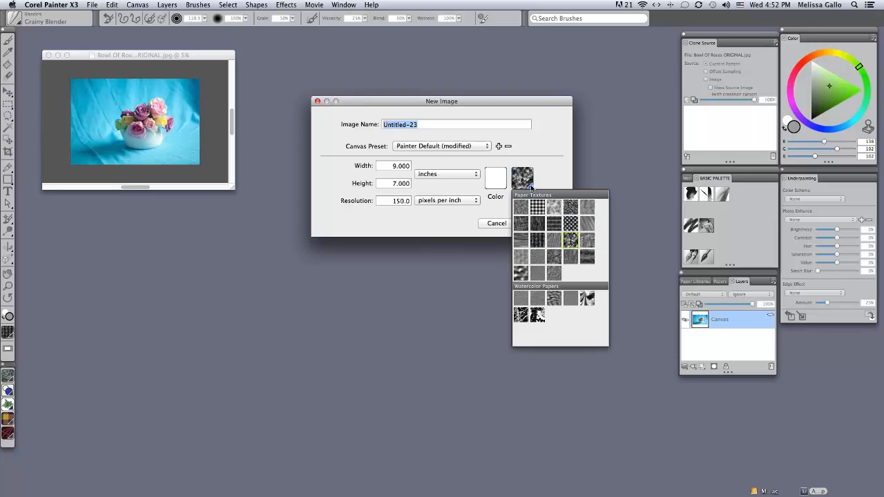
pyautogui.click(538, 242)
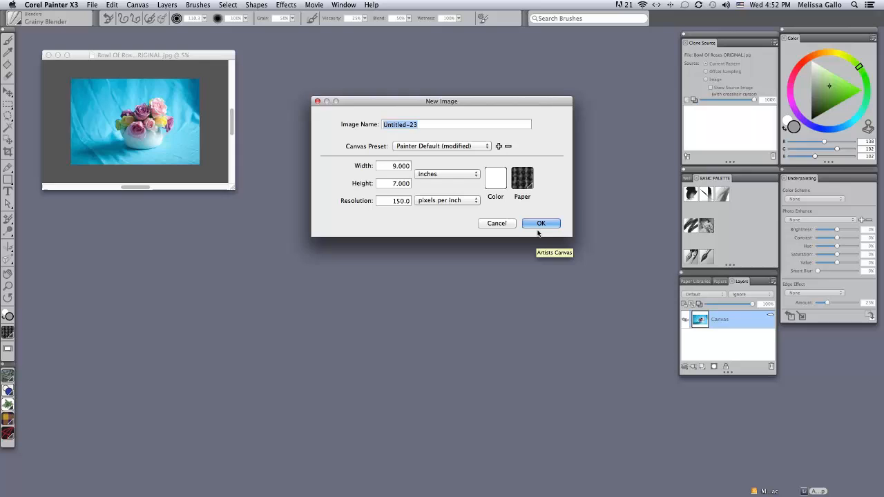
pyautogui.click(535, 223)
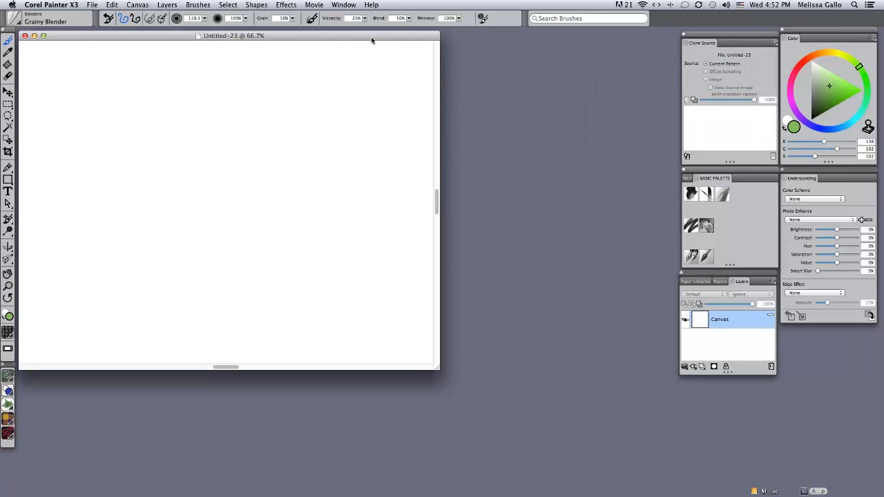
pyautogui.moveTo(372, 38); pyautogui.dragTo(596, 110)
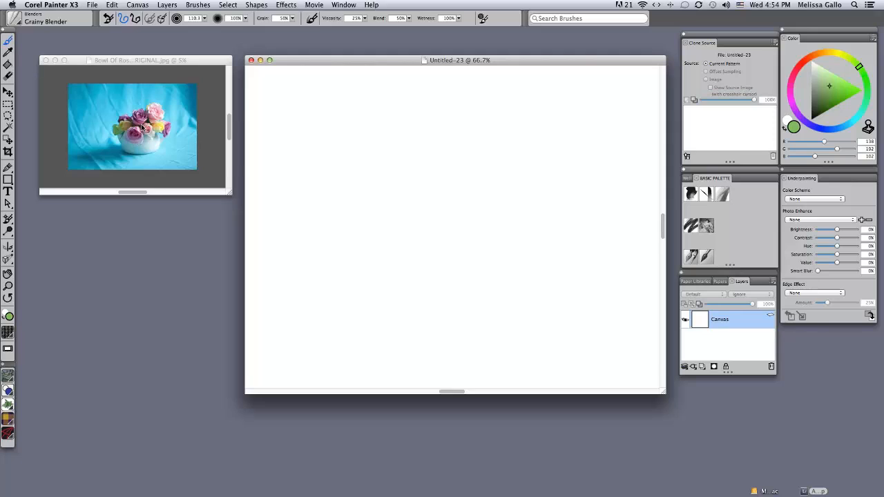
# - Sample a coral pink from the light pink rose in the photo and paint broad Clumpy Brush strokes on the blank canvas
pyautogui.press('super+equal')
pyautogui.click(74, 157)
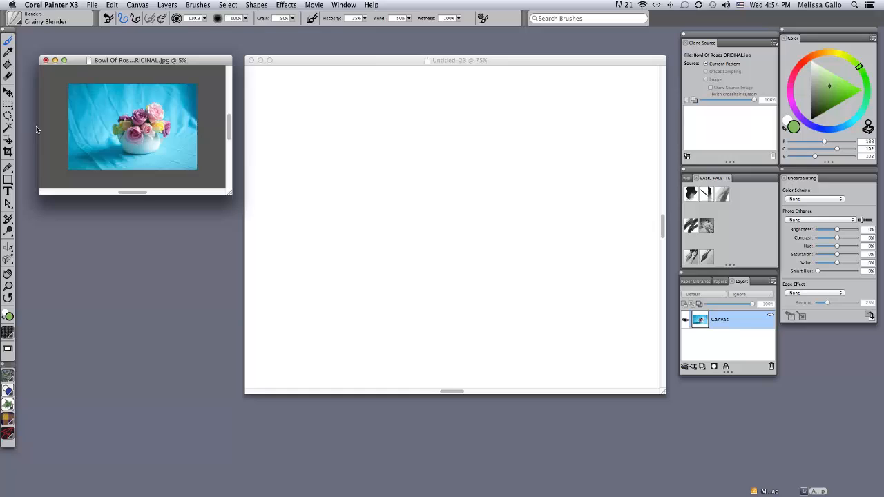
pyautogui.press('super+equal')
pyautogui.press('super+equal')
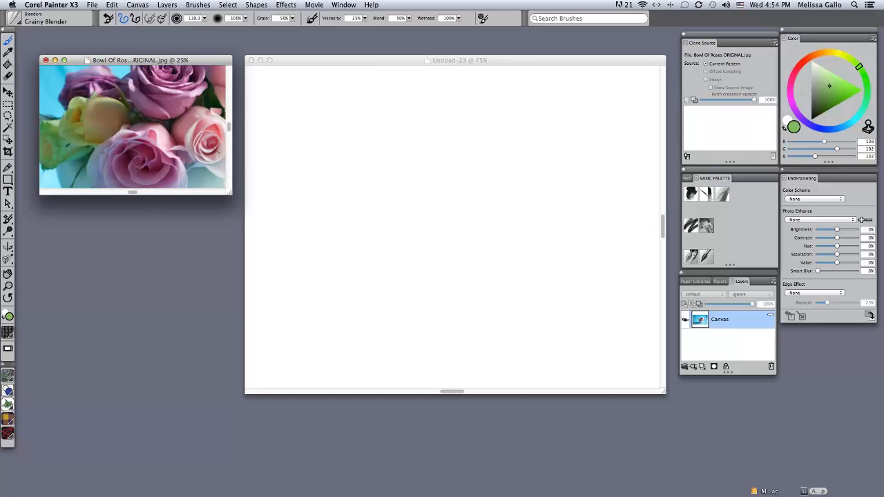
pyautogui.keyDown('alt'); pyautogui.click(215, 124); pyautogui.keyUp('alt')
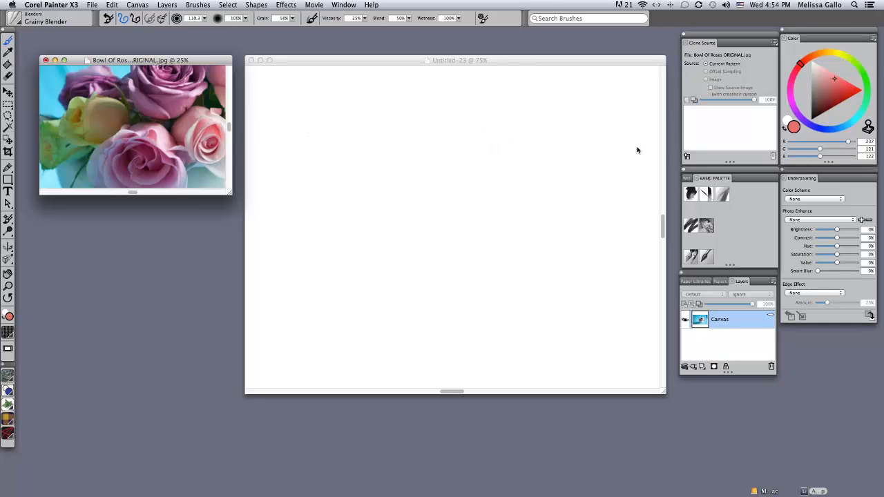
pyautogui.click(691, 195)
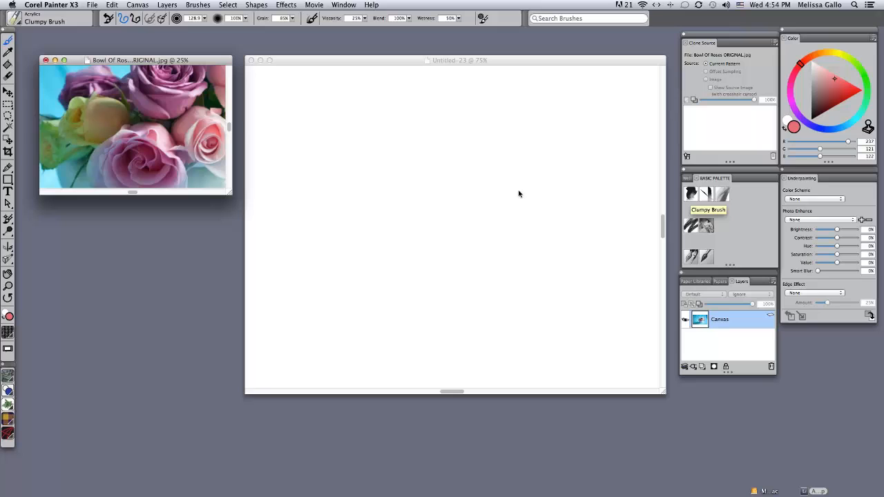
pyautogui.moveTo(382, 234)
pyautogui.mouseDown()
pyautogui.moveTo(391, 214)
pyautogui.moveTo(417, 192)
pyautogui.moveTo(444, 195)
pyautogui.moveTo(418, 180)
pyautogui.mouseUp()
pyautogui.moveTo(360, 155)
pyautogui.mouseDown()
pyautogui.moveTo(479, 172)
pyautogui.moveTo(536, 198)
pyautogui.moveTo(495, 238)
pyautogui.mouseUp()
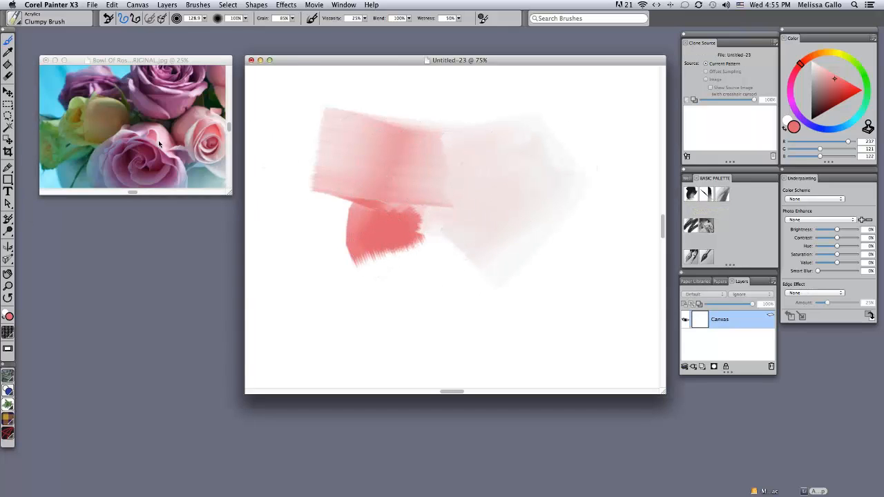
# - Sample the mauve from the large lower rose, paint with it, and cover more of the canvas with a brighter pink variation
pyautogui.keyDown('alt'); pyautogui.click(139, 124); pyautogui.keyUp('alt')
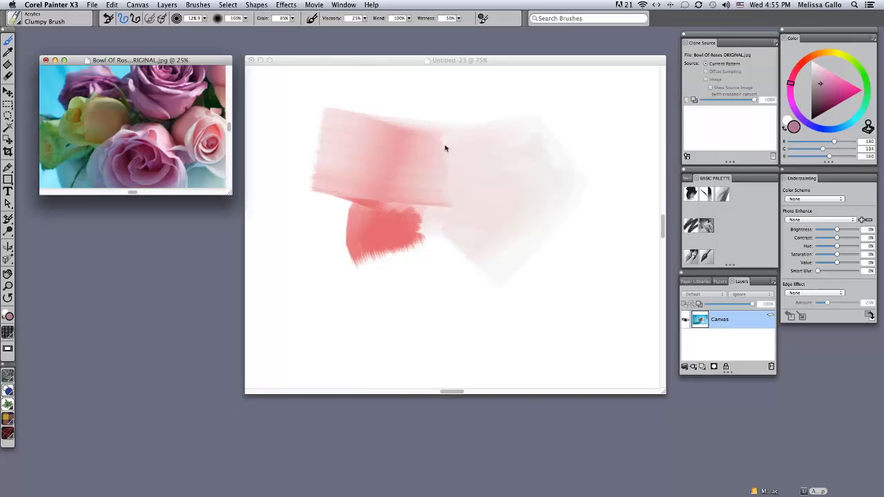
pyautogui.moveTo(509, 138)
pyautogui.mouseDown()
pyautogui.moveTo(488, 148)
pyautogui.moveTo(555, 170)
pyautogui.moveTo(569, 192)
pyautogui.mouseUp()
pyautogui.moveTo(820, 84); pyautogui.dragTo(833, 79)
pyautogui.moveTo(594, 173)
pyautogui.mouseDown()
pyautogui.moveTo(576, 154)
pyautogui.moveTo(476, 159)
pyautogui.moveTo(306, 129)
pyautogui.moveTo(375, 272)
pyautogui.moveTo(438, 247)
pyautogui.moveTo(498, 256)
pyautogui.moveTo(562, 233)
pyautogui.moveTo(565, 135)
pyautogui.moveTo(450, 122)
pyautogui.moveTo(375, 134)
pyautogui.moveTo(306, 228)
pyautogui.moveTo(378, 225)
pyautogui.moveTo(387, 181)
pyautogui.moveTo(332, 208)
pyautogui.mouseUp()
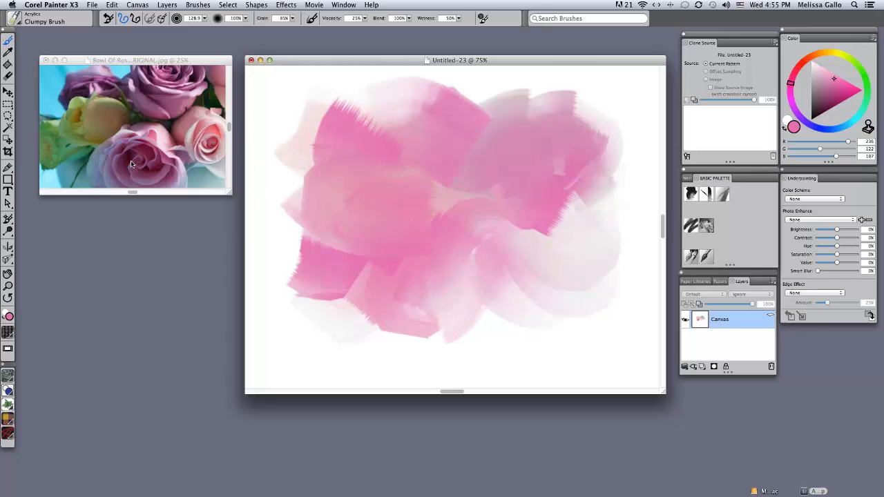
# - Sample the dark olive green beside the photo's yellow rose and paint strokes across the lower part of the canvas
pyautogui.keyDown('alt'); pyautogui.click(71, 124); pyautogui.keyUp('alt')
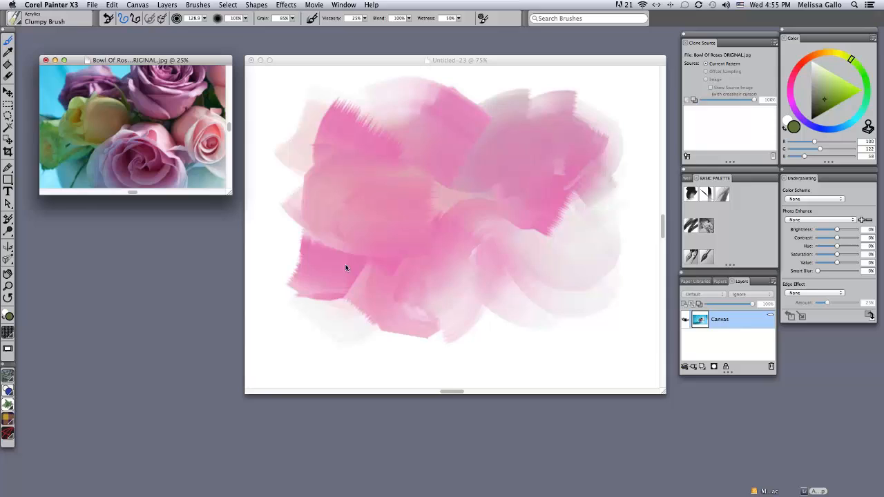
pyautogui.moveTo(363, 286)
pyautogui.mouseDown()
pyautogui.moveTo(365, 307)
pyautogui.moveTo(404, 264)
pyautogui.moveTo(413, 309)
pyautogui.mouseUp()
pyautogui.moveTo(540, 273)
pyautogui.mouseDown()
pyautogui.moveTo(572, 311)
pyautogui.moveTo(575, 249)
pyautogui.mouseUp()
# - Paint brighter yellow-green strokes over the middle and right of the canvas, and soften the colours together with the Grainy Blender
pyautogui.moveTo(822, 93); pyautogui.dragTo(835, 87)
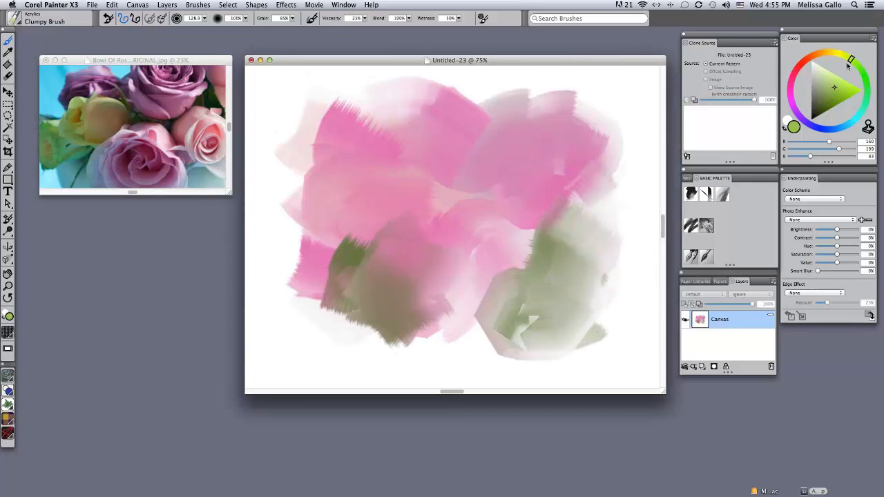
pyautogui.moveTo(552, 163); pyautogui.dragTo(578, 207)
pyautogui.moveTo(512, 219); pyautogui.dragTo(534, 256)
pyautogui.moveTo(442, 261)
pyautogui.mouseDown()
pyautogui.moveTo(359, 317)
pyautogui.moveTo(492, 337)
pyautogui.mouseUp()
pyautogui.moveTo(366, 261)
pyautogui.mouseDown()
pyautogui.moveTo(311, 259)
pyautogui.moveTo(461, 287)
pyautogui.mouseUp()
pyautogui.moveTo(521, 221); pyautogui.dragTo(587, 231)
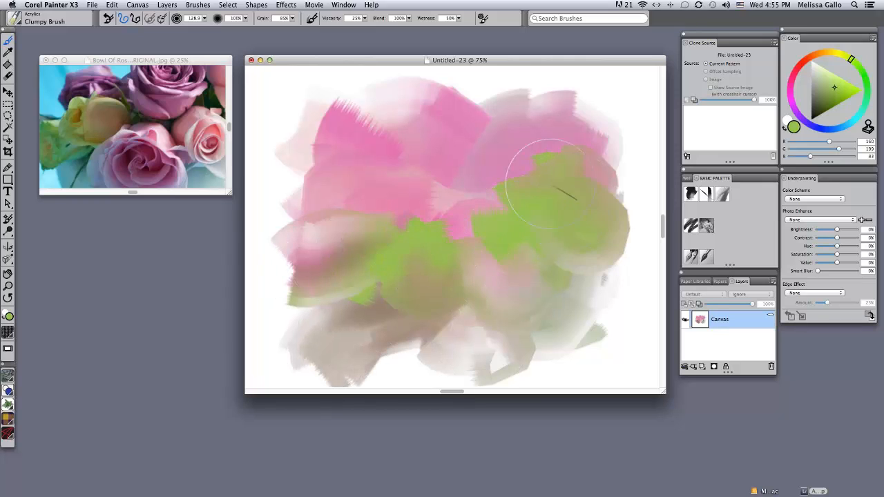
pyautogui.moveTo(545, 183); pyautogui.dragTo(592, 115)
pyautogui.moveTo(558, 258); pyautogui.dragTo(596, 279)
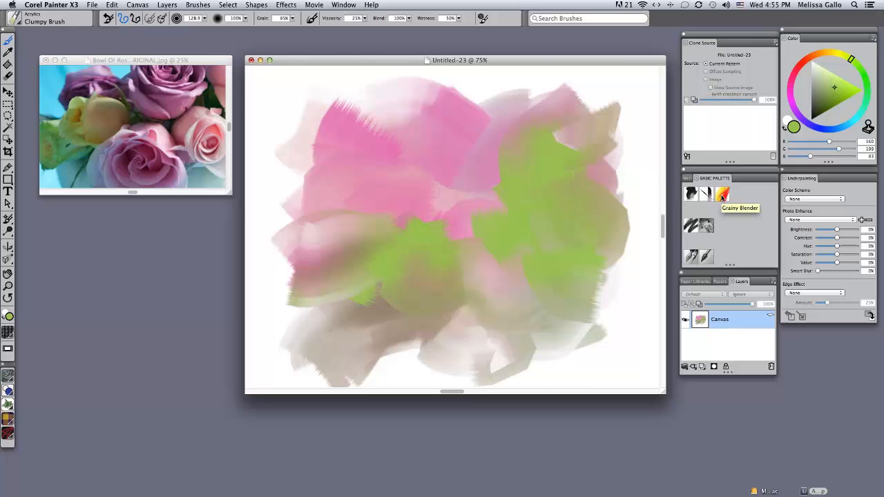
pyautogui.click(721, 195)
pyautogui.moveTo(497, 256)
pyautogui.mouseDown()
pyautogui.moveTo(460, 232)
pyautogui.moveTo(323, 197)
pyautogui.moveTo(285, 156)
pyautogui.moveTo(351, 113)
pyautogui.moveTo(479, 105)
pyautogui.moveTo(345, 128)
pyautogui.moveTo(480, 127)
pyautogui.moveTo(497, 152)
pyautogui.moveTo(537, 170)
pyautogui.moveTo(597, 225)
pyautogui.moveTo(573, 244)
pyautogui.moveTo(637, 316)
pyautogui.moveTo(525, 336)
pyautogui.moveTo(384, 324)
pyautogui.moveTo(443, 317)
pyautogui.moveTo(375, 347)
pyautogui.moveTo(431, 264)
pyautogui.moveTo(415, 225)
pyautogui.moveTo(313, 208)
pyautogui.moveTo(462, 219)
pyautogui.moveTo(578, 338)
pyautogui.moveTo(470, 356)
pyautogui.moveTo(385, 342)
pyautogui.moveTo(568, 342)
pyautogui.moveTo(580, 330)
pyautogui.moveTo(516, 230)
pyautogui.moveTo(464, 185)
pyautogui.moveTo(570, 168)
pyautogui.moveTo(573, 129)
pyautogui.moveTo(473, 255)
pyautogui.moveTo(508, 195)
pyautogui.moveTo(508, 175)
pyautogui.moveTo(576, 164)
pyautogui.moveTo(546, 135)
pyautogui.moveTo(518, 126)
pyautogui.moveTo(529, 112)
pyautogui.moveTo(575, 123)
pyautogui.moveTo(563, 159)
pyautogui.moveTo(529, 152)
pyautogui.moveTo(522, 134)
pyautogui.moveTo(576, 166)
pyautogui.moveTo(601, 163)
pyautogui.mouseUp()
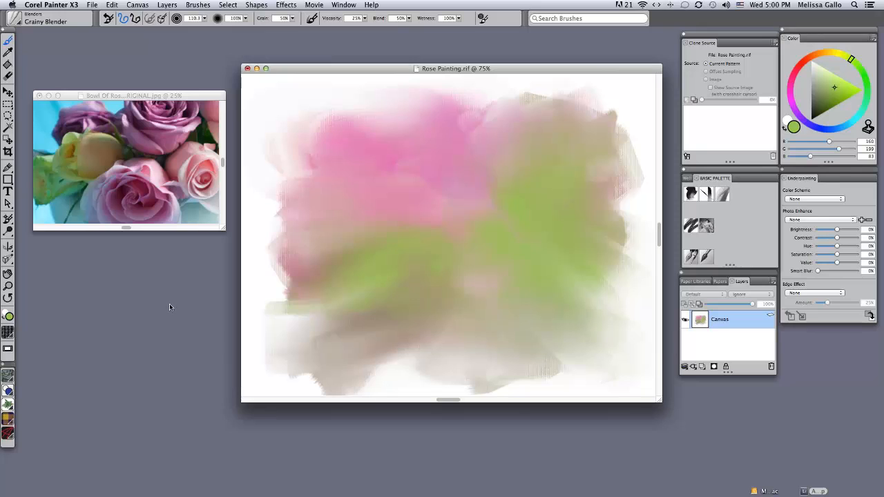
# - Save a copy of the painting as Bowl of Roses.rif in Painter RIFF format on My Passport for Mac
pyautogui.click(90, 4)
pyautogui.click(103, 105)
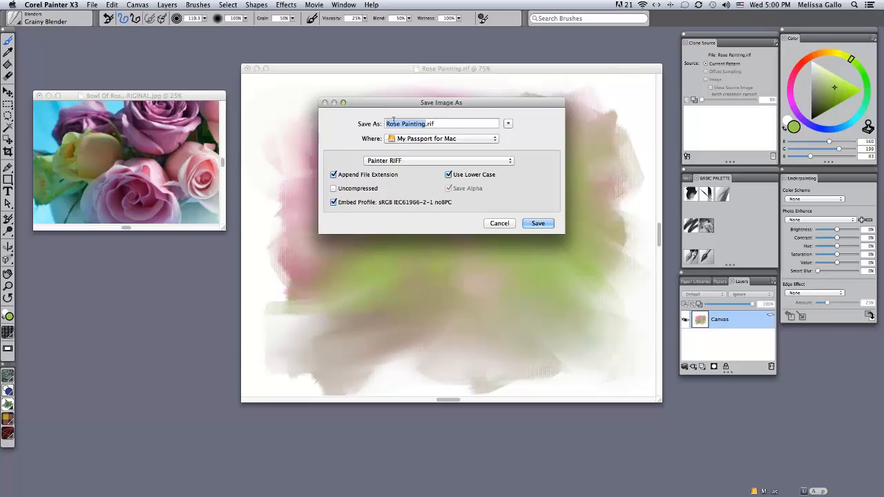
pyautogui.write('Bowl of Roses')
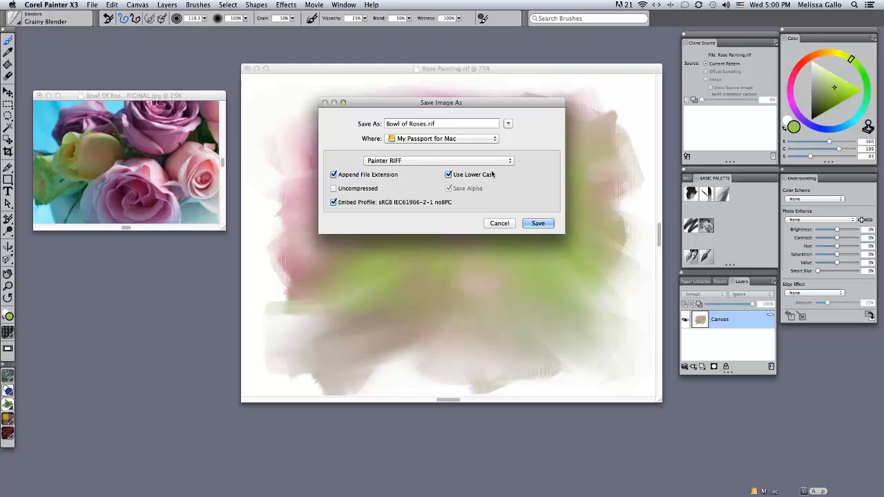
pyautogui.click(535, 224)
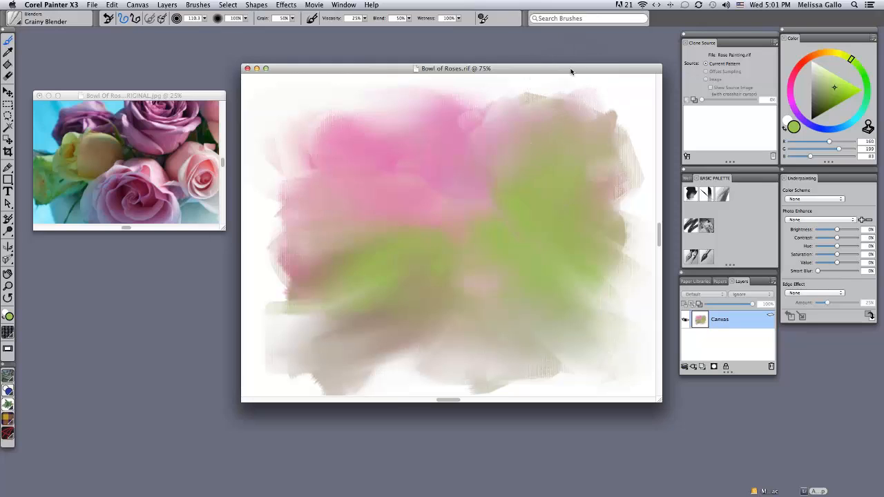
pyautogui.moveTo(568, 70); pyautogui.dragTo(569, 66)
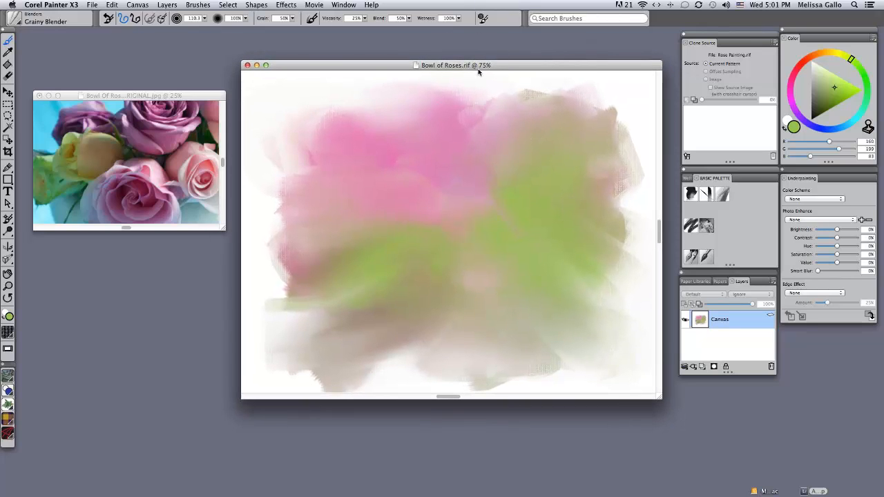
# - Assign Bowl Of Roses ORIGINAL.jpg as the clone source image of the Bowl of Roses.rif painting
pyautogui.click(187, 106)
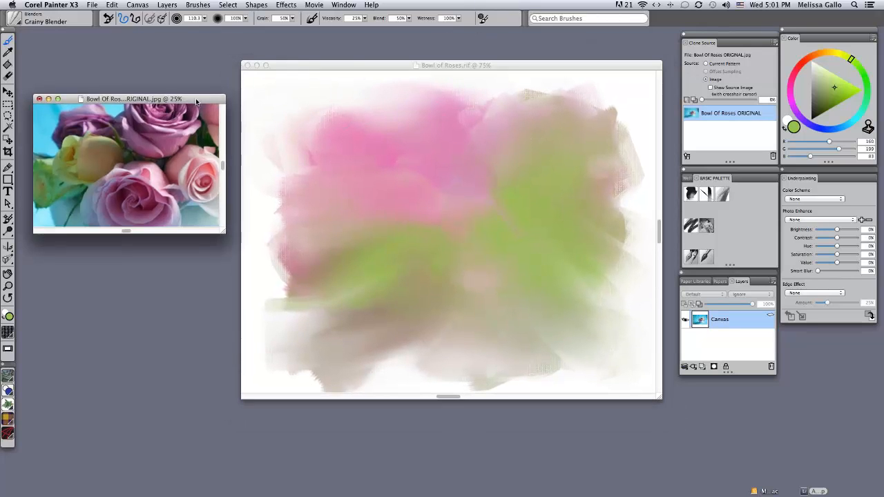
pyautogui.click(516, 66)
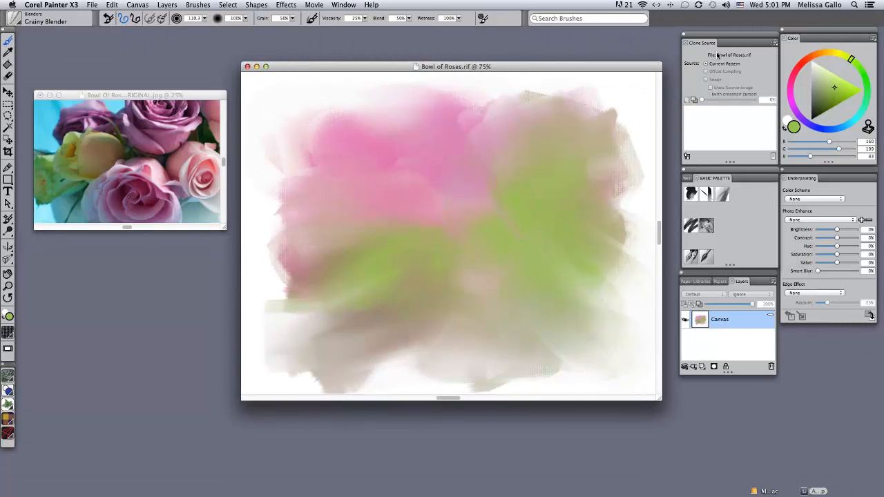
pyautogui.click(688, 155)
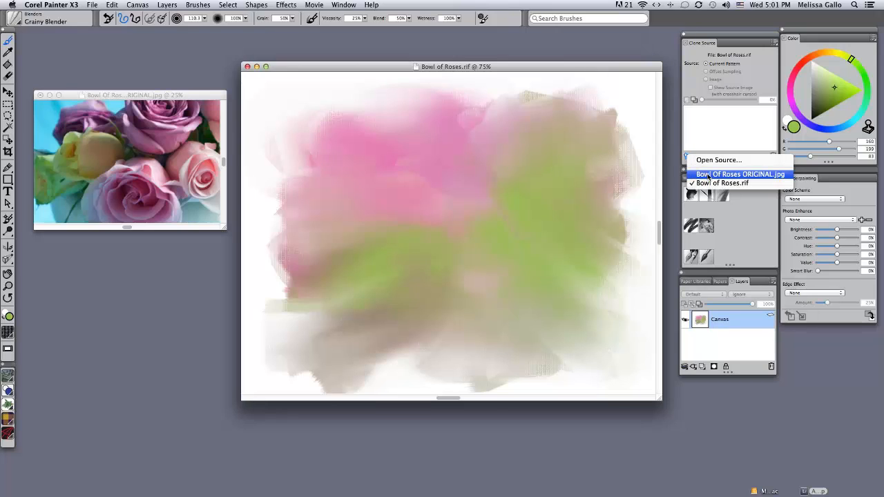
pyautogui.click(713, 176)
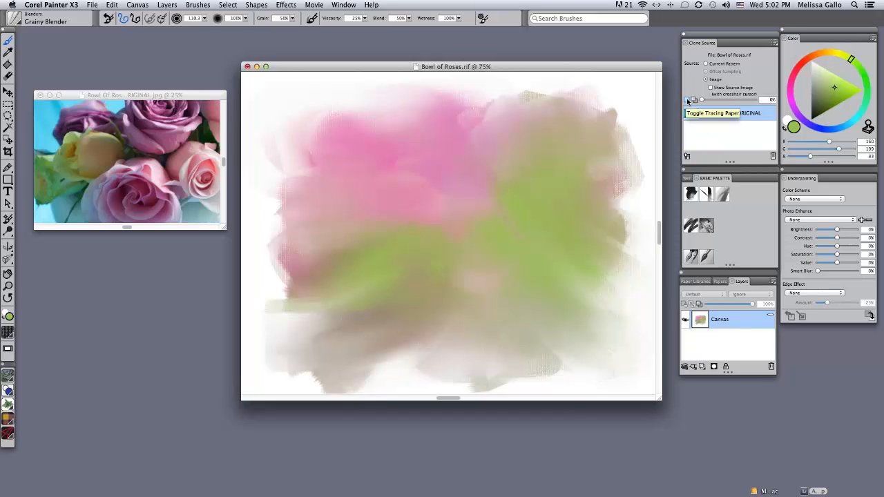
# - Turn on tracing paper for the painting and adjust its opacity to 85%
pyautogui.click(687, 101)
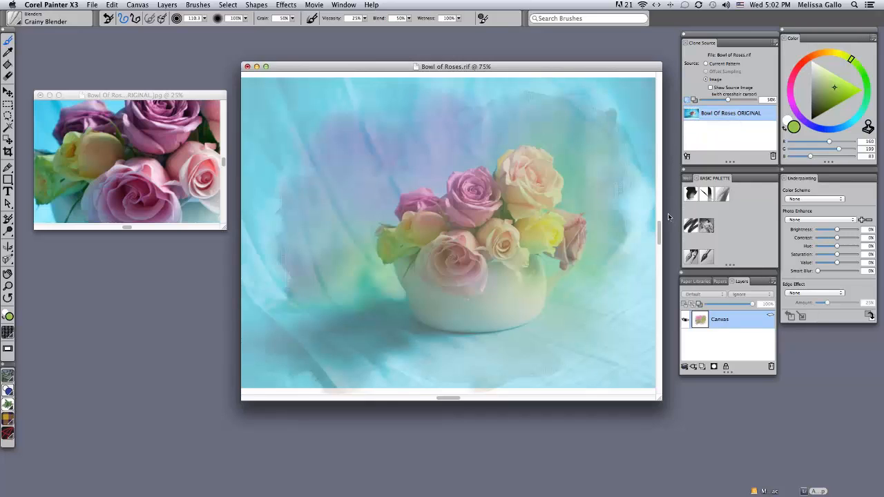
pyautogui.moveTo(727, 100); pyautogui.dragTo(754, 100)
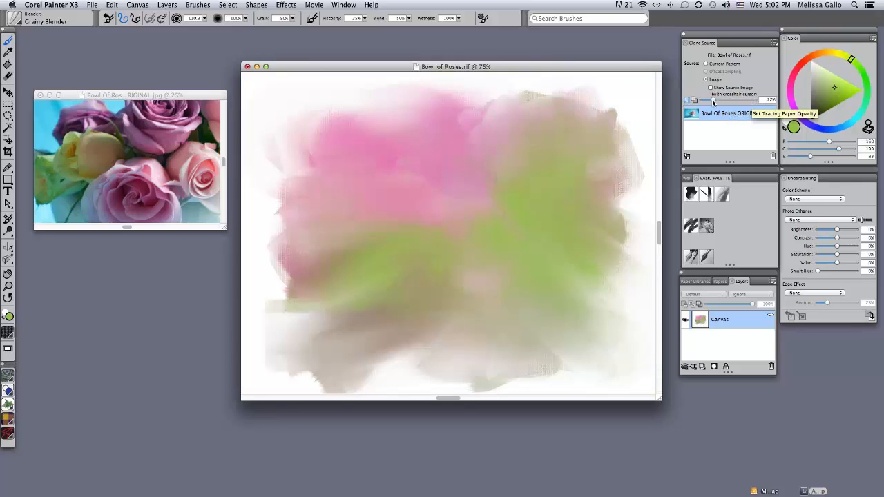
pyautogui.moveTo(712, 100); pyautogui.dragTo(701, 101)
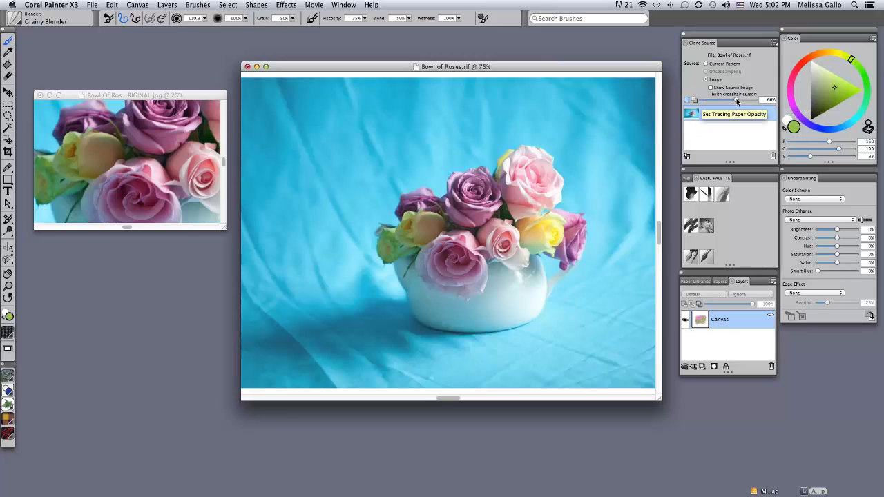
pyautogui.moveTo(737, 102)
pyautogui.mouseDown()
pyautogui.moveTo(725, 102)
pyautogui.moveTo(749, 102)
pyautogui.mouseUp()
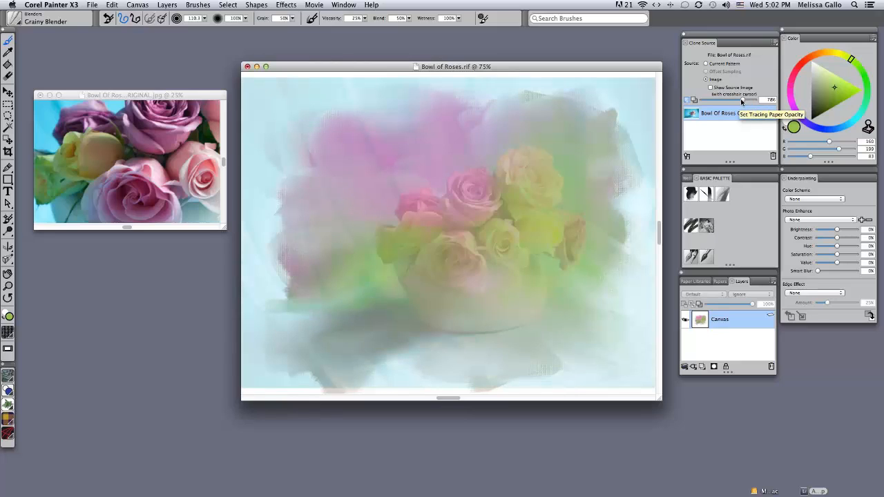
pyautogui.moveTo(745, 101); pyautogui.dragTo(747, 101)
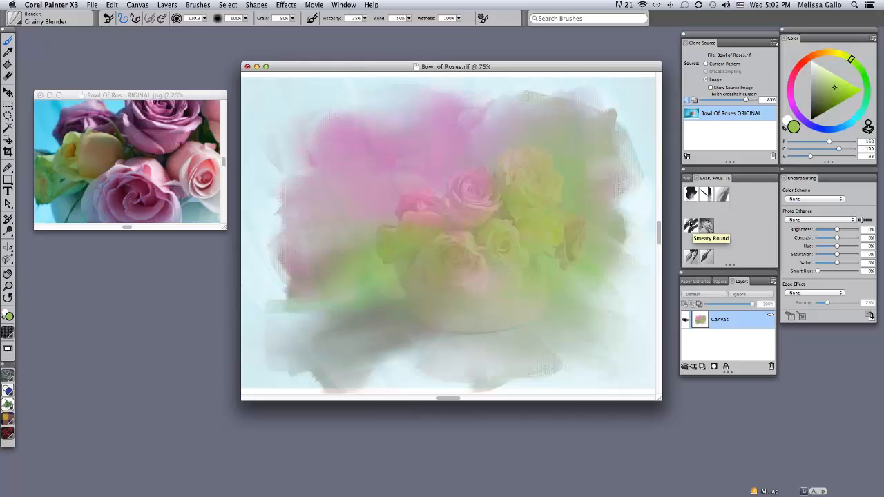
# - Choose the Smeary Round oil brush, turn on clone colour, and paint the first strokes over the large pale pink rose
pyautogui.click(691, 226)
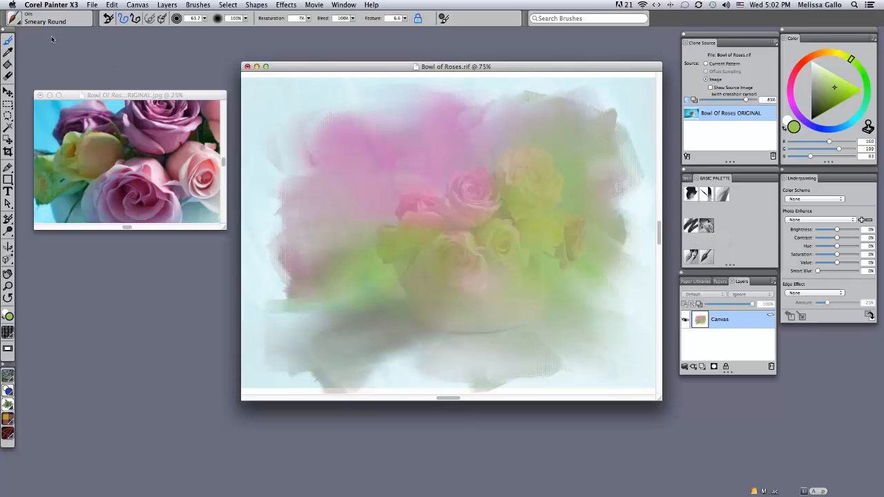
pyautogui.click(22, 24)
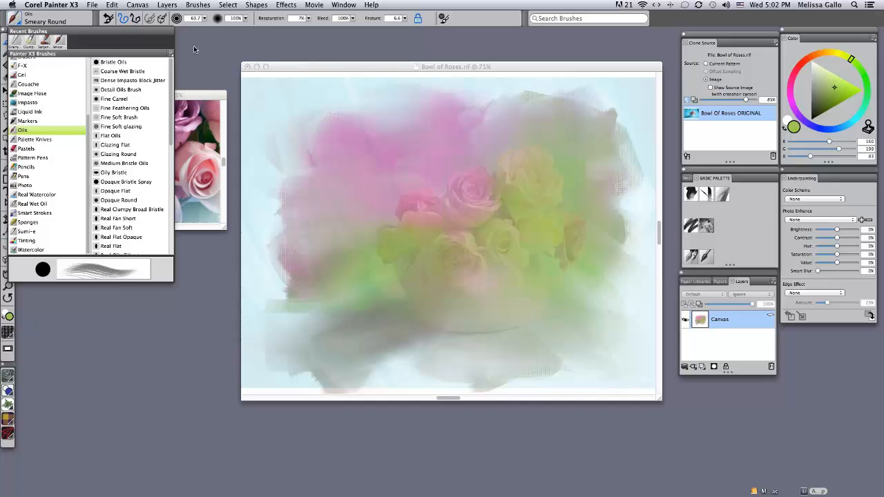
pyautogui.press('Tab')
pyautogui.press('Tab')
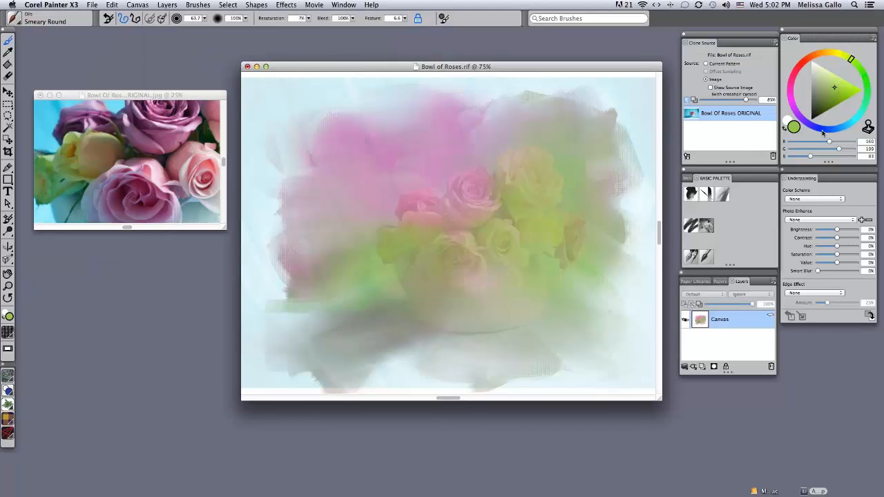
pyautogui.click(868, 129)
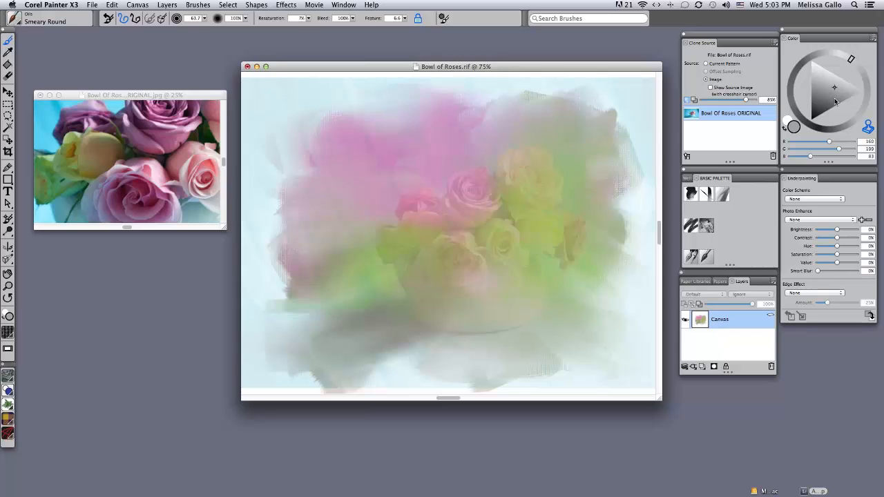
pyautogui.moveTo(545, 170)
pyautogui.mouseDown()
pyautogui.moveTo(508, 174)
pyautogui.moveTo(511, 185)
pyautogui.moveTo(520, 176)
pyautogui.moveTo(491, 130)
pyautogui.mouseUp()
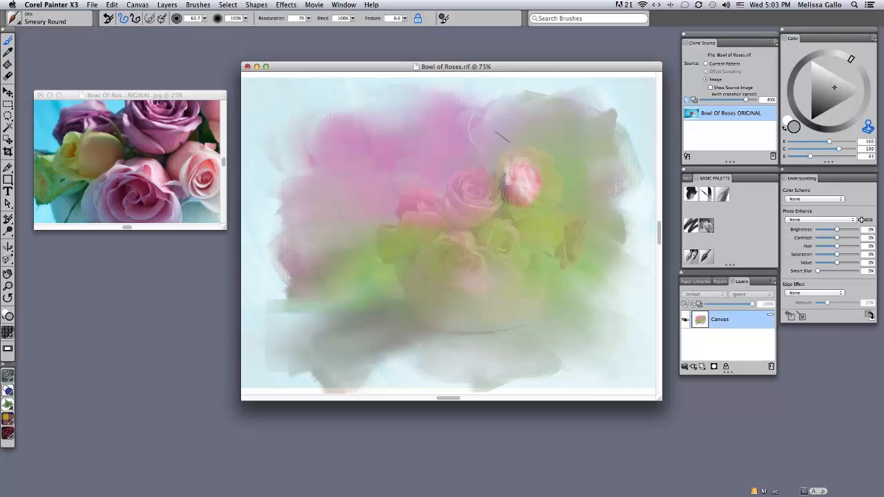
# - Reduce the Smeary Round brush size to 10.8 and paint finer strokes on the pink rose and the purple rose beside it
pyautogui.click(204, 18)
pyautogui.moveTo(207, 26); pyautogui.dragTo(193, 29)
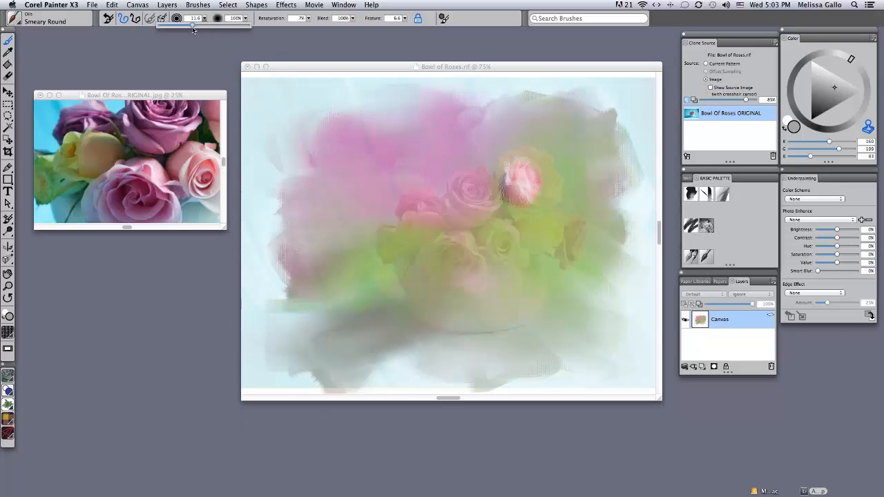
pyautogui.click(531, 151)
pyautogui.moveTo(532, 158)
pyautogui.mouseDown()
pyautogui.moveTo(550, 170)
pyautogui.moveTo(551, 201)
pyautogui.moveTo(509, 207)
pyautogui.moveTo(491, 181)
pyautogui.moveTo(476, 179)
pyautogui.moveTo(480, 169)
pyautogui.moveTo(473, 179)
pyautogui.moveTo(484, 188)
pyautogui.moveTo(477, 158)
pyautogui.mouseUp()
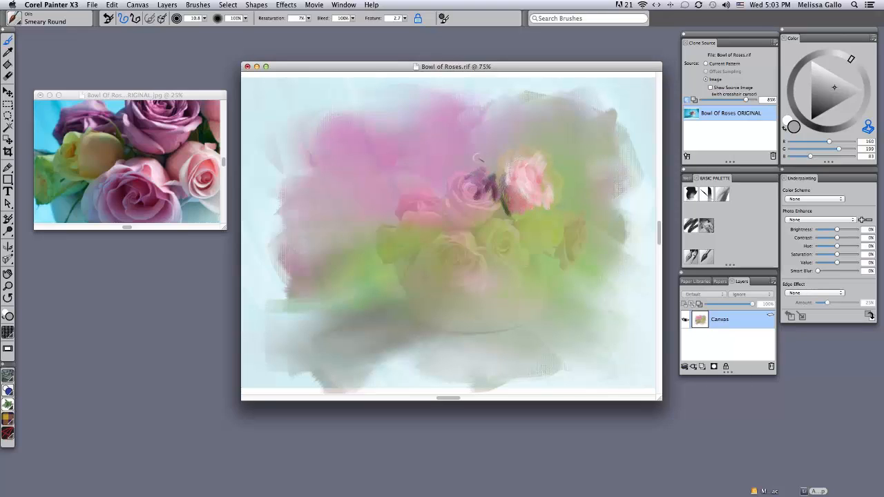
# - Enlarge the brush to 50.2 and loosely paint the remaining roses, the bowl, its blue shadow and nearby background in cloned colour
pyautogui.click(205, 19)
pyautogui.moveTo(201, 27); pyautogui.dragTo(212, 26)
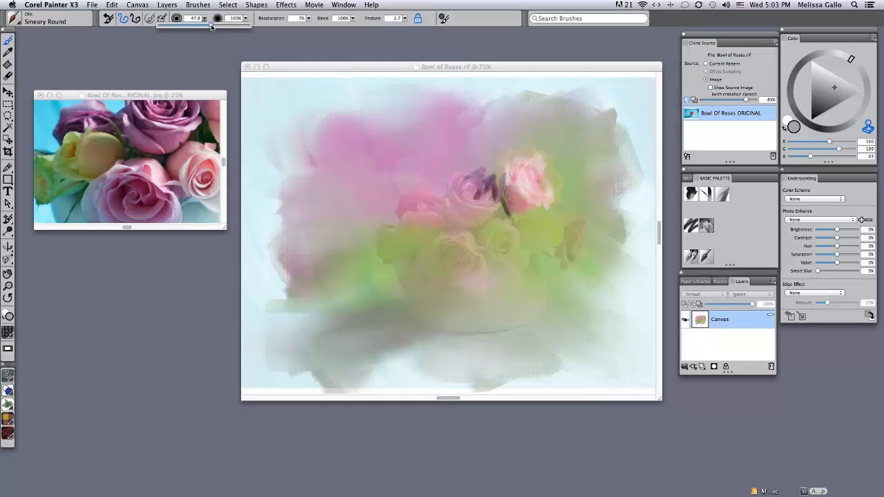
pyautogui.click(371, 175)
pyautogui.moveTo(377, 172)
pyautogui.mouseDown()
pyautogui.moveTo(412, 207)
pyautogui.moveTo(417, 180)
pyautogui.moveTo(456, 192)
pyautogui.moveTo(471, 143)
pyautogui.moveTo(481, 188)
pyautogui.moveTo(533, 166)
pyautogui.moveTo(540, 197)
pyautogui.moveTo(529, 225)
pyautogui.moveTo(555, 245)
pyautogui.moveTo(505, 257)
pyautogui.moveTo(499, 268)
pyautogui.moveTo(479, 235)
pyautogui.moveTo(448, 247)
pyautogui.moveTo(411, 226)
pyautogui.moveTo(363, 232)
pyautogui.moveTo(369, 273)
pyautogui.moveTo(422, 266)
pyautogui.moveTo(430, 289)
pyautogui.moveTo(525, 286)
pyautogui.moveTo(432, 312)
pyautogui.moveTo(464, 271)
pyautogui.moveTo(459, 277)
pyautogui.moveTo(504, 274)
pyautogui.moveTo(453, 316)
pyautogui.moveTo(475, 325)
pyautogui.moveTo(419, 266)
pyautogui.moveTo(341, 336)
pyautogui.moveTo(414, 279)
pyautogui.moveTo(384, 306)
pyautogui.moveTo(425, 302)
pyautogui.mouseUp()
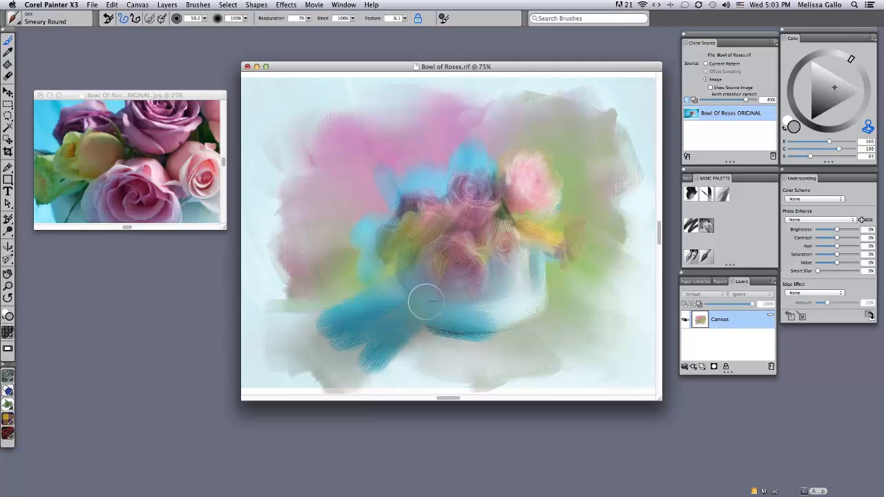
# - Set the tracing paper opacity to 100% and paint loose cloned-colour strokes outward from both sides of the bouquet and below the bowl
pyautogui.moveTo(746, 99); pyautogui.dragTo(756, 99)
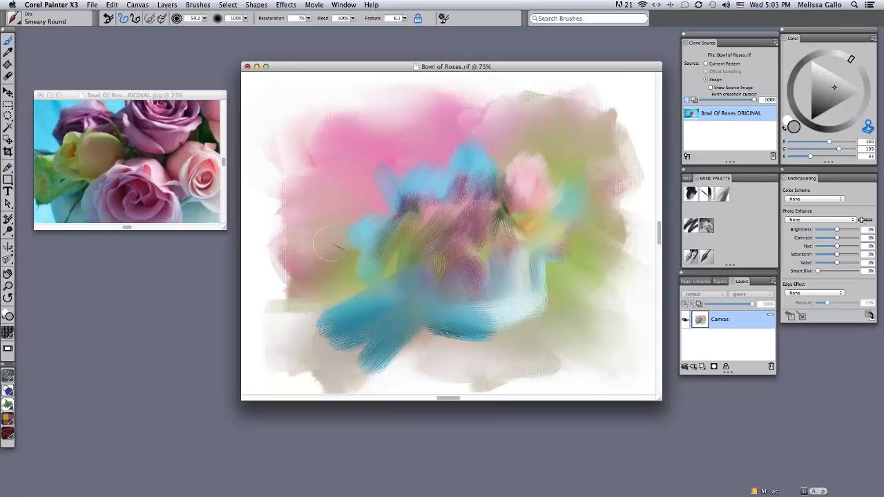
pyautogui.moveTo(377, 261); pyautogui.dragTo(317, 275)
pyautogui.moveTo(379, 229); pyautogui.dragTo(303, 189)
pyautogui.moveTo(462, 326); pyautogui.dragTo(463, 353)
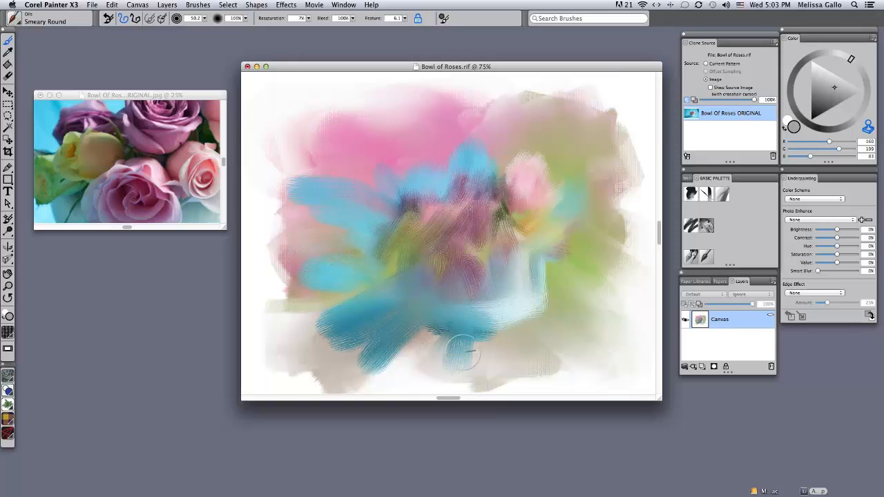
pyautogui.moveTo(538, 287); pyautogui.dragTo(539, 320)
pyautogui.moveTo(567, 250); pyautogui.dragTo(574, 277)
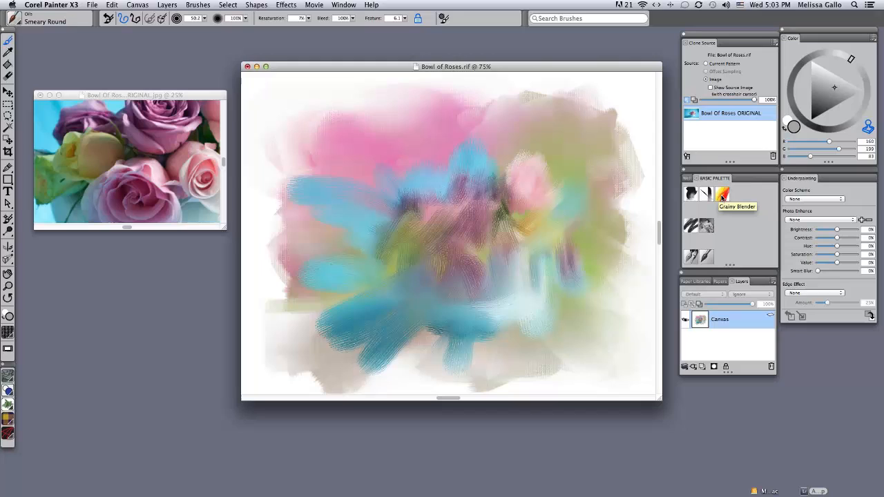
# - Blend the blue strokes around the top of the bouquet into the pink background with the Grainy Blender
pyautogui.click(722, 195)
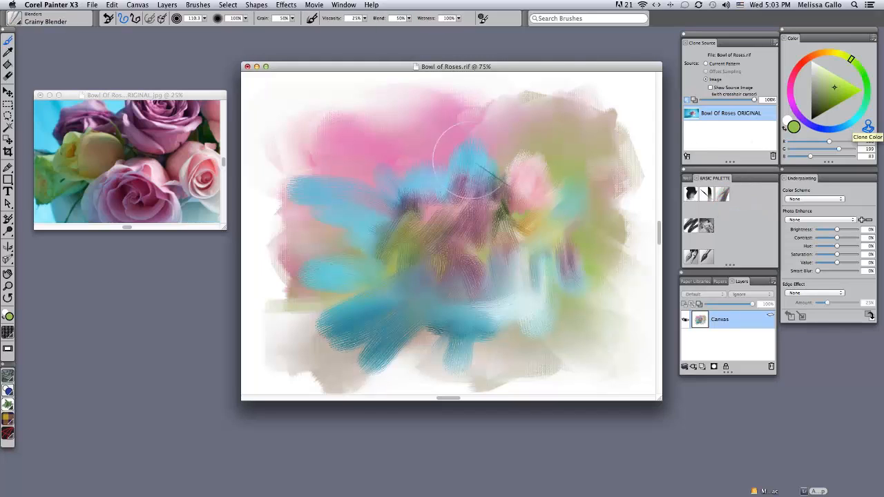
pyautogui.moveTo(382, 166)
pyautogui.mouseDown()
pyautogui.moveTo(312, 204)
pyautogui.moveTo(299, 182)
pyautogui.mouseUp()
pyautogui.moveTo(404, 178)
pyautogui.mouseDown()
pyautogui.moveTo(445, 171)
pyautogui.moveTo(456, 151)
pyautogui.moveTo(508, 143)
pyautogui.moveTo(569, 171)
pyautogui.moveTo(528, 163)
pyautogui.moveTo(525, 152)
pyautogui.moveTo(515, 159)
pyautogui.moveTo(553, 148)
pyautogui.moveTo(488, 152)
pyautogui.moveTo(501, 128)
pyautogui.moveTo(540, 190)
pyautogui.mouseUp()
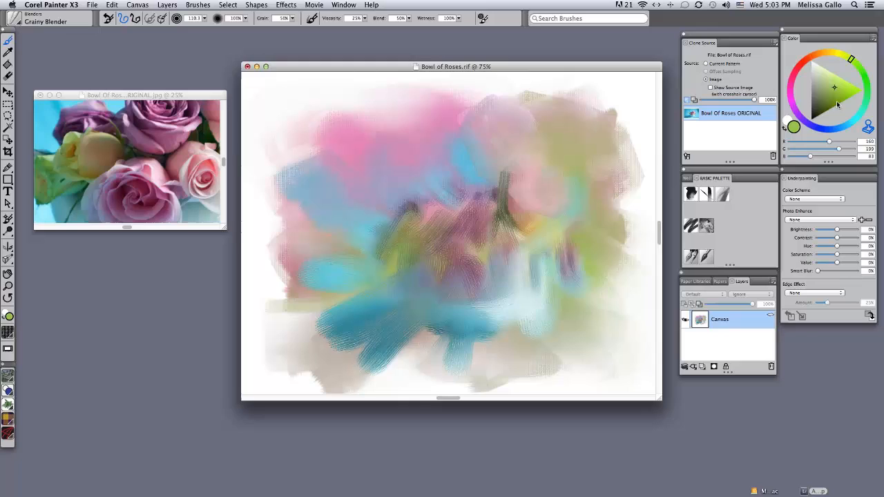
pyautogui.moveTo(462, 166)
pyautogui.mouseDown()
pyautogui.moveTo(473, 132)
pyautogui.moveTo(446, 164)
pyautogui.moveTo(453, 187)
pyautogui.moveTo(360, 231)
pyautogui.mouseUp()
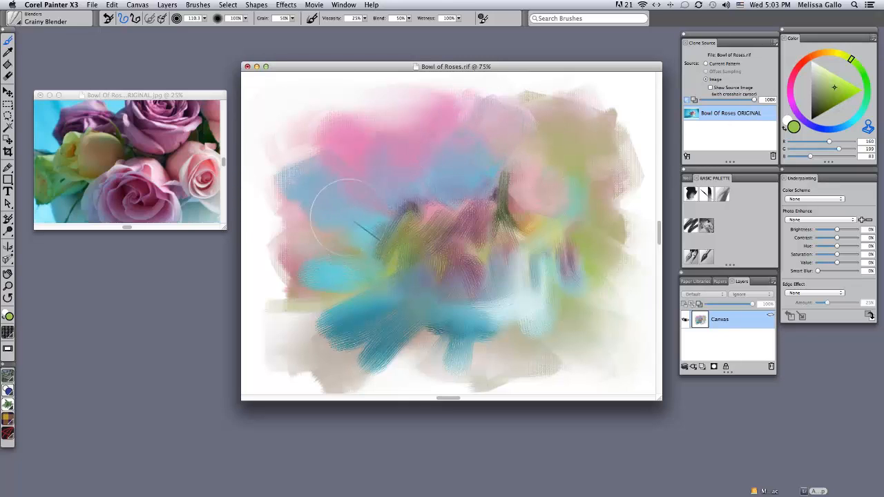
# - Reduce the Grainy Blender size to 30.6 and soften the blue strokes beside and below the bowl
pyautogui.click(206, 20)
pyautogui.click(210, 29)
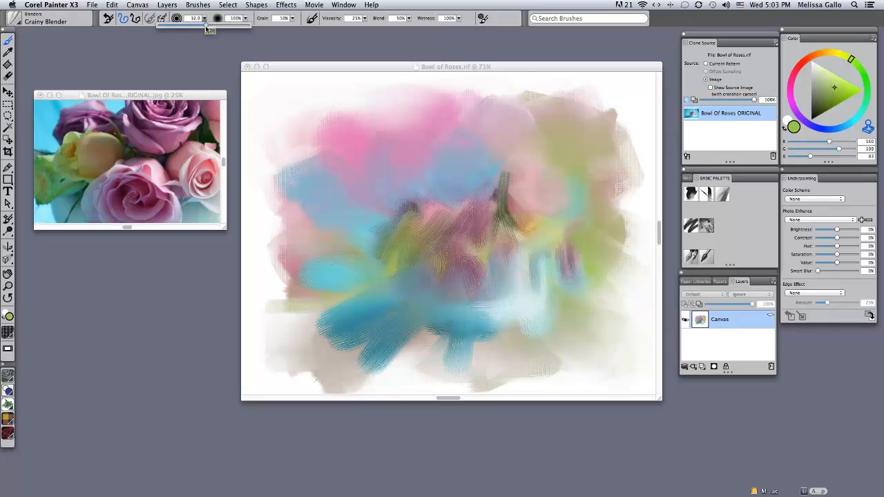
pyautogui.click(342, 239)
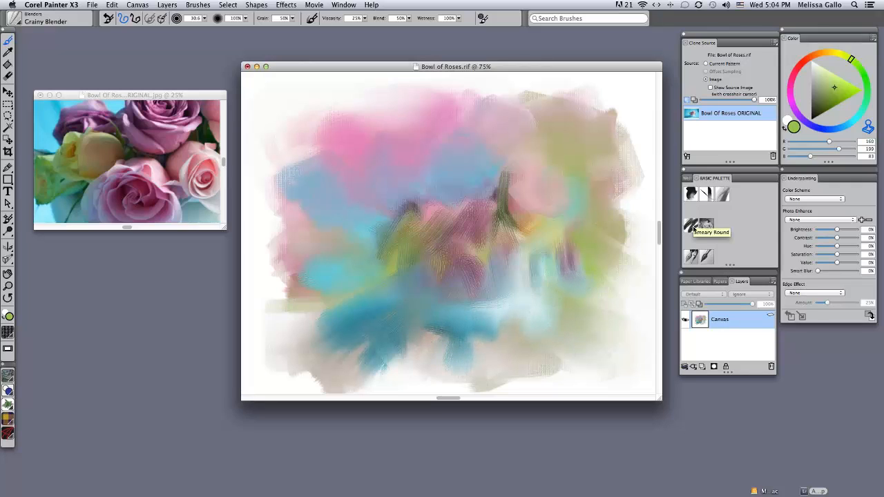
# - Switch back to the Smeary Round brush, paint over the upper roses, and set the tracing paper opacity to 58%
pyautogui.click(691, 228)
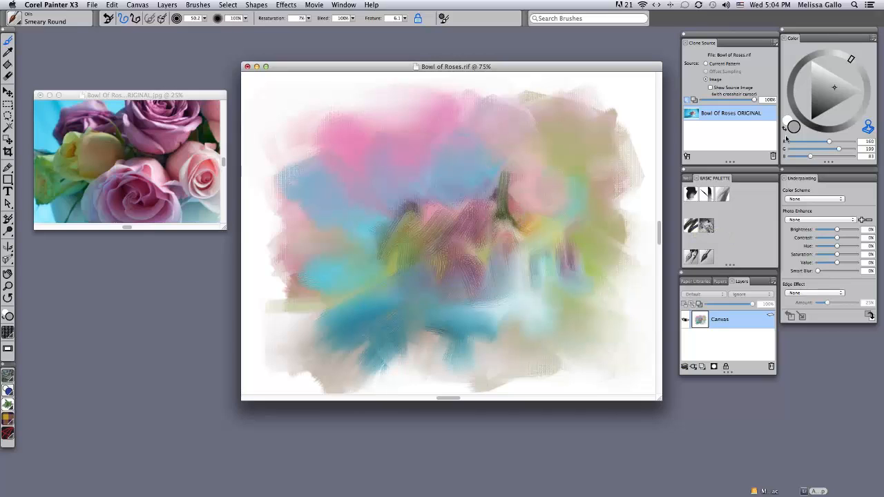
pyautogui.moveTo(489, 203)
pyautogui.mouseDown()
pyautogui.moveTo(510, 176)
pyautogui.moveTo(530, 178)
pyautogui.moveTo(562, 205)
pyautogui.mouseUp()
pyautogui.moveTo(754, 99); pyautogui.dragTo(732, 100)
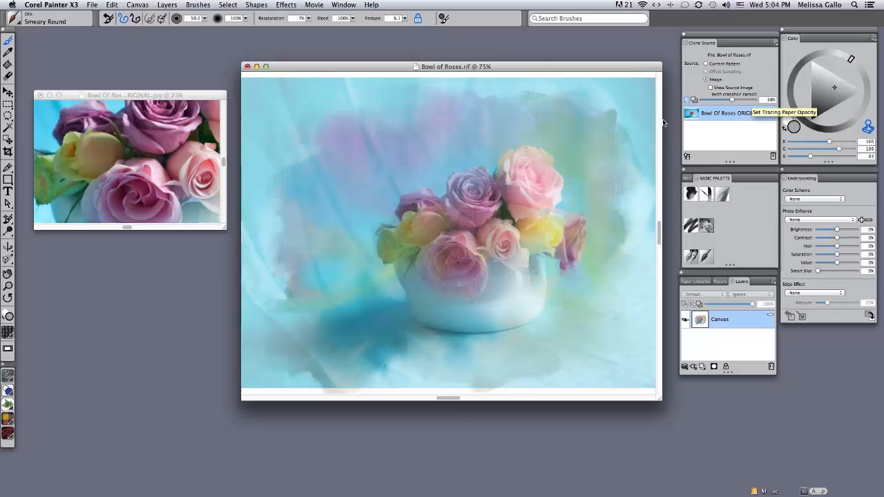
# - Paint finer detail on the pink, purple and yellow roses at brush size 20.2, and set the tracing paper opacity to 100%
pyautogui.moveTo(203, 18); pyautogui.dragTo(205, 23)
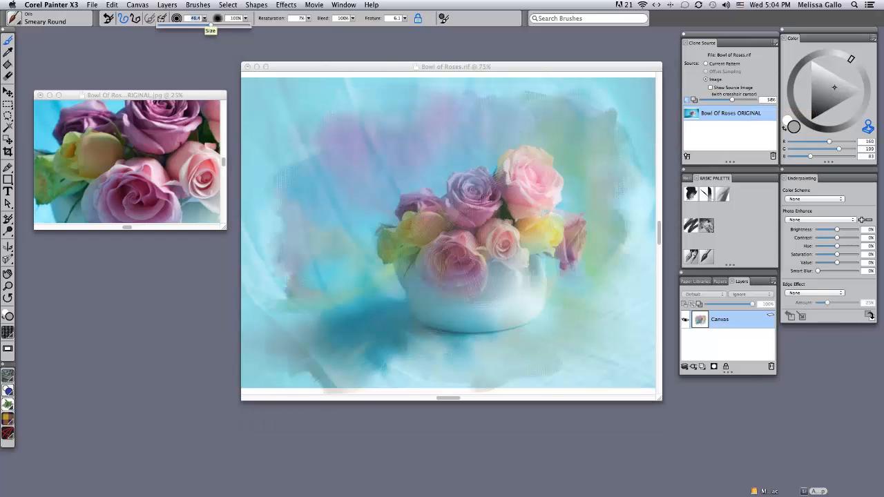
pyautogui.click(506, 169)
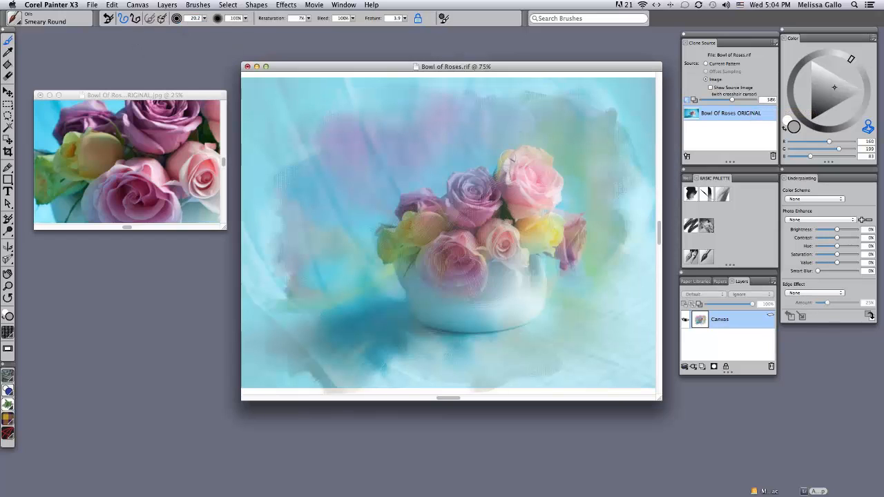
pyautogui.moveTo(528, 150); pyautogui.dragTo(550, 167)
pyautogui.moveTo(530, 198)
pyautogui.mouseDown()
pyautogui.moveTo(507, 203)
pyautogui.moveTo(460, 191)
pyautogui.moveTo(471, 205)
pyautogui.moveTo(408, 208)
pyautogui.moveTo(425, 228)
pyautogui.moveTo(383, 236)
pyautogui.moveTo(397, 254)
pyautogui.moveTo(443, 259)
pyautogui.moveTo(480, 286)
pyautogui.mouseUp()
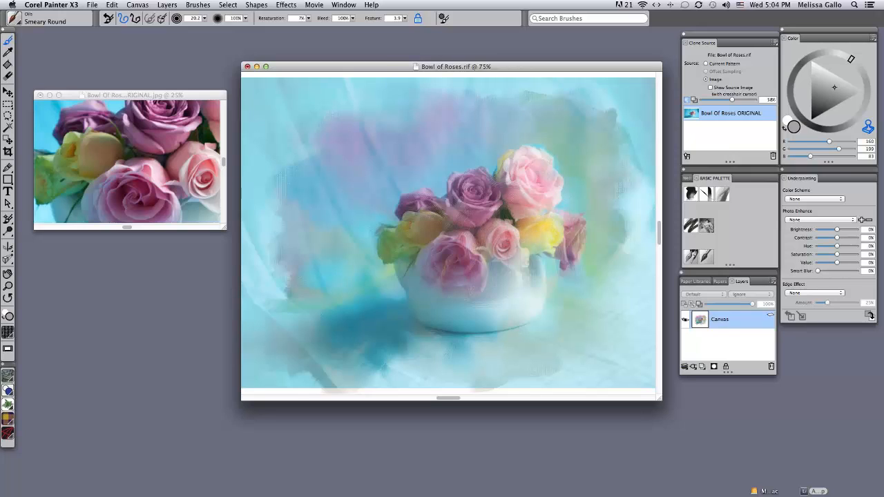
pyautogui.moveTo(557, 220)
pyautogui.mouseDown()
pyautogui.moveTo(570, 222)
pyautogui.moveTo(562, 262)
pyautogui.mouseUp()
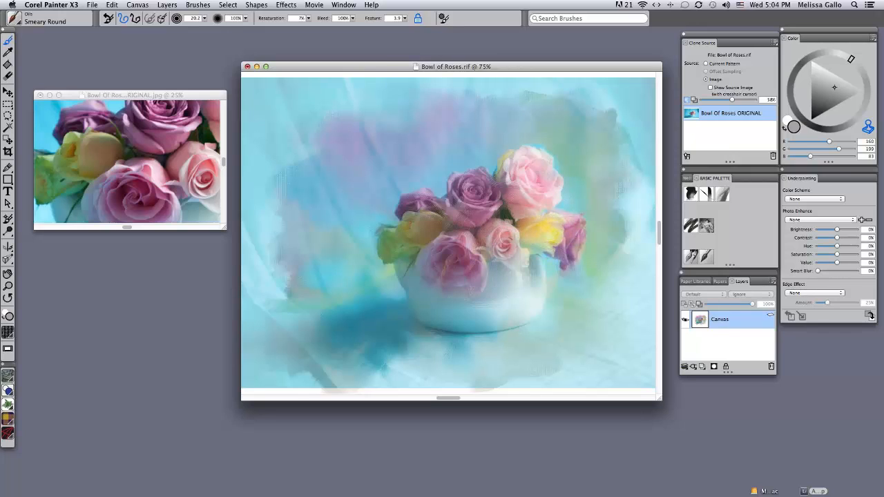
pyautogui.moveTo(732, 100); pyautogui.dragTo(754, 100)
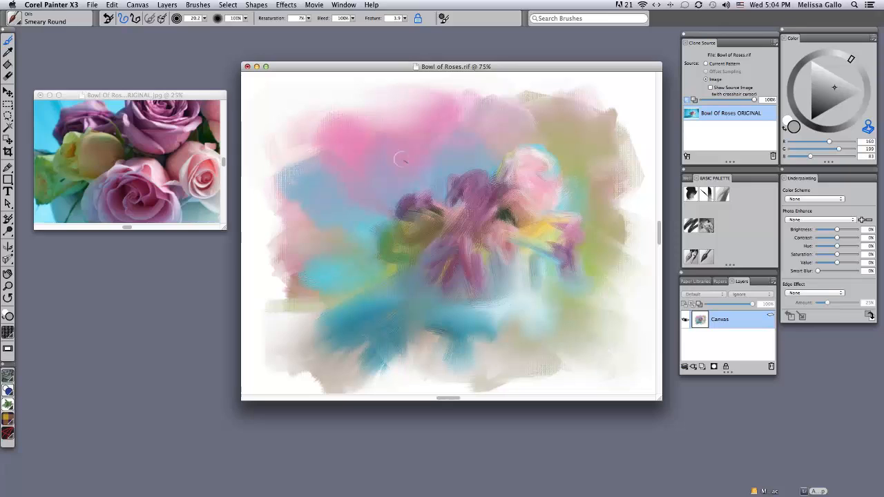
# - Enlarge the Bowl Of Roses ORIGINAL.jpg window to show the whole photo and shift the photo's hue to -50%
pyautogui.moveTo(204, 98)
pyautogui.mouseDown()
pyautogui.moveTo(207, 82)
pyautogui.moveTo(209, 96)
pyautogui.mouseUp()
pyautogui.moveTo(228, 226); pyautogui.dragTo(614, 432)
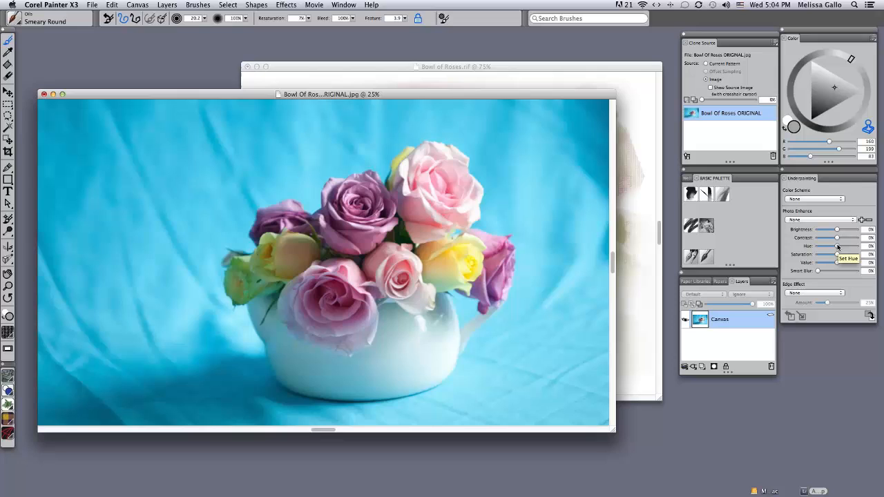
pyautogui.moveTo(837, 246); pyautogui.dragTo(821, 249)
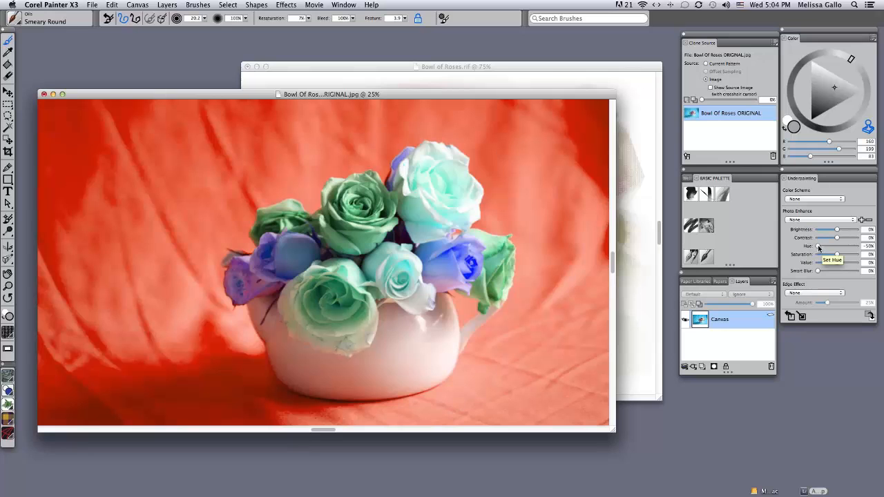
# - Return to the Bowl of Roses.rif painting and add the recoloured Bowl Of Roses ORIGINAL.jpg as its second, active clone source
pyautogui.moveTo(486, 90); pyautogui.dragTo(507, 46)
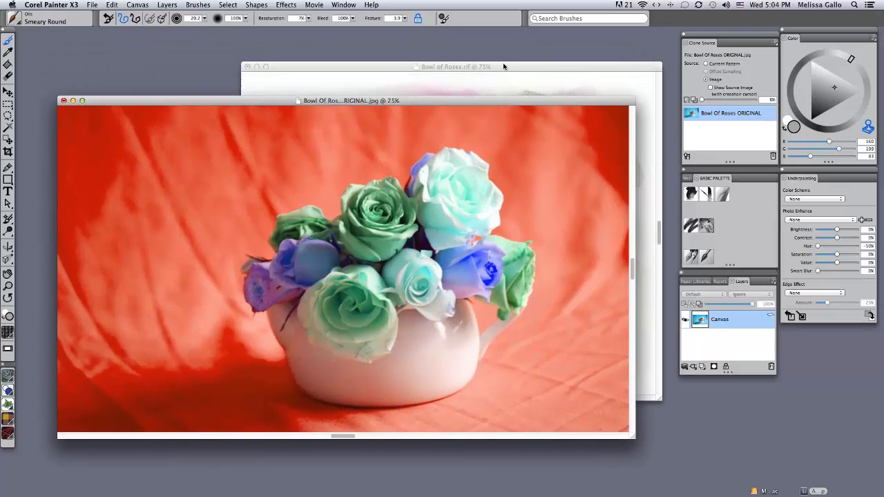
pyautogui.moveTo(511, 67); pyautogui.dragTo(490, 54)
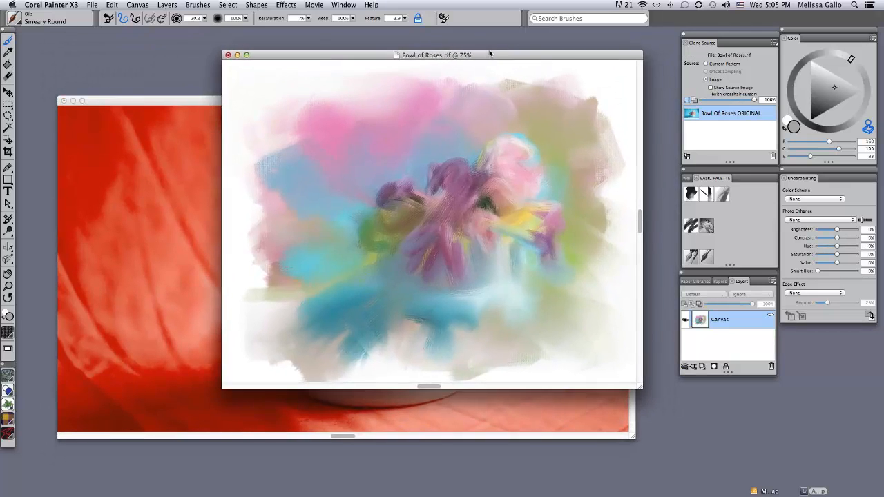
pyautogui.click(688, 159)
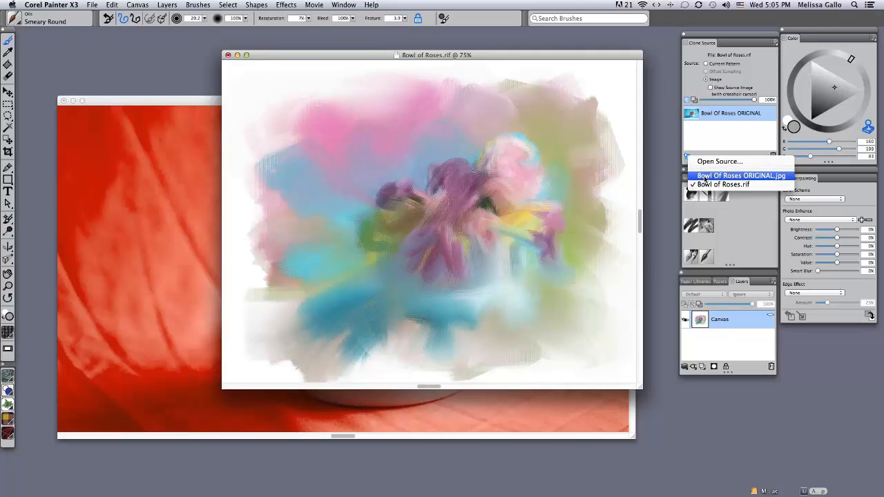
pyautogui.click(703, 177)
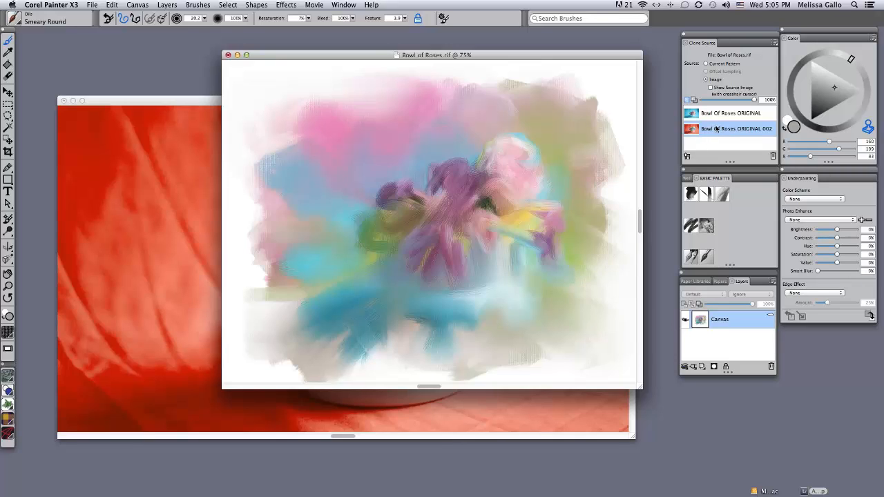
pyautogui.click(720, 128)
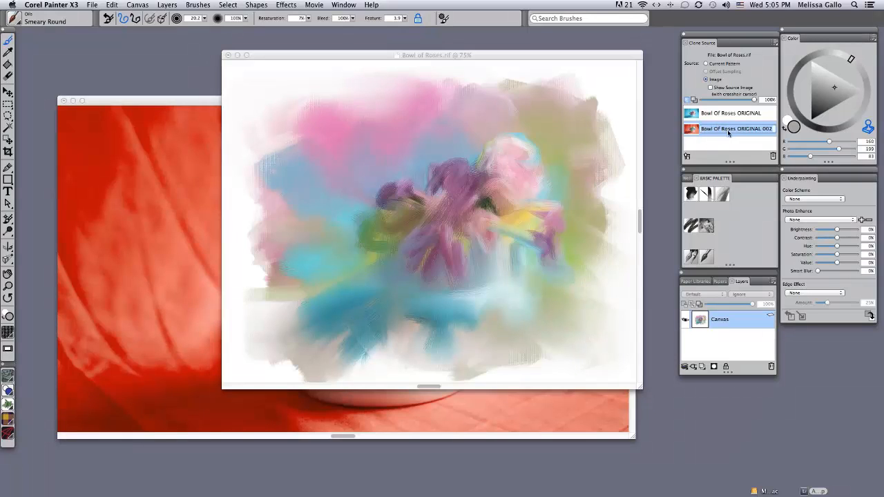
# - Paint Smeary Round strokes at size 50.2 over the roses and the bowl with colours from the recoloured clone source
pyautogui.click(691, 227)
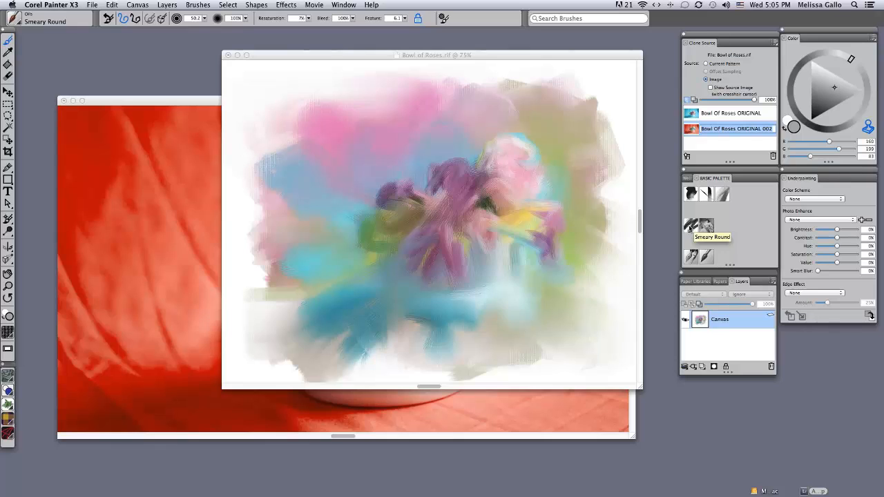
pyautogui.click(519, 215)
pyautogui.moveTo(510, 224); pyautogui.dragTo(540, 247)
pyautogui.moveTo(483, 262)
pyautogui.mouseDown()
pyautogui.moveTo(460, 287)
pyautogui.moveTo(414, 294)
pyautogui.moveTo(449, 300)
pyautogui.moveTo(437, 313)
pyautogui.moveTo(394, 292)
pyautogui.mouseUp()
# - Set the tracing paper opacity to 53% and paint recoloured strokes over the roses and red strokes through the surrounding background
pyautogui.moveTo(754, 101); pyautogui.dragTo(728, 104)
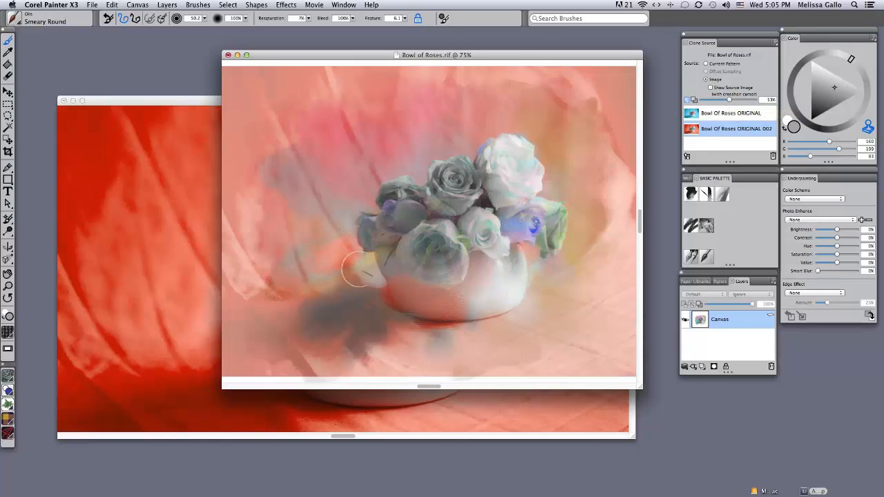
pyautogui.moveTo(358, 271)
pyautogui.mouseDown()
pyautogui.moveTo(326, 187)
pyautogui.moveTo(329, 236)
pyautogui.moveTo(374, 195)
pyautogui.moveTo(309, 170)
pyautogui.moveTo(398, 158)
pyautogui.moveTo(415, 143)
pyautogui.moveTo(430, 170)
pyautogui.moveTo(364, 163)
pyautogui.moveTo(300, 210)
pyautogui.moveTo(275, 200)
pyautogui.moveTo(324, 166)
pyautogui.moveTo(458, 144)
pyautogui.moveTo(454, 190)
pyautogui.moveTo(418, 201)
pyautogui.moveTo(372, 232)
pyautogui.moveTo(426, 247)
pyautogui.moveTo(517, 161)
pyautogui.moveTo(496, 165)
pyautogui.moveTo(471, 219)
pyautogui.moveTo(489, 205)
pyautogui.moveTo(525, 228)
pyautogui.moveTo(513, 275)
pyautogui.moveTo(520, 293)
pyautogui.moveTo(505, 304)
pyautogui.moveTo(552, 325)
pyautogui.moveTo(505, 332)
pyautogui.moveTo(512, 358)
pyautogui.moveTo(598, 288)
pyautogui.mouseUp()
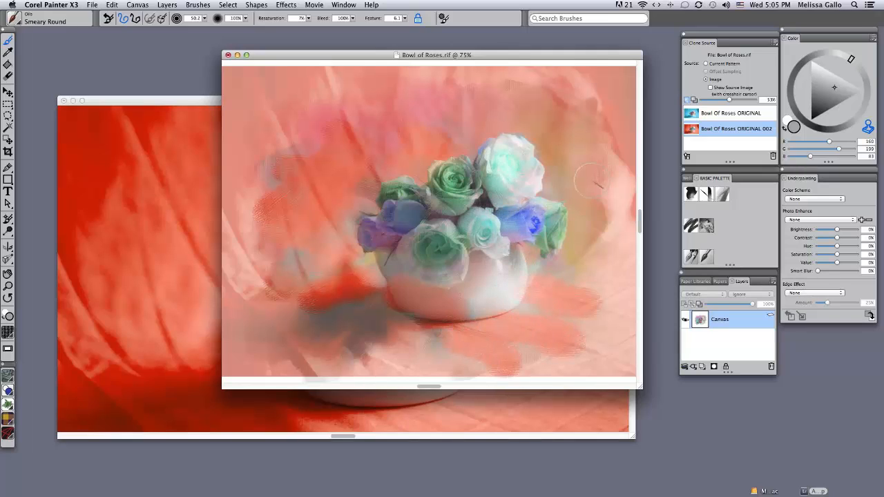
pyautogui.moveTo(572, 158)
pyautogui.mouseDown()
pyautogui.moveTo(563, 125)
pyautogui.moveTo(532, 125)
pyautogui.mouseUp()
pyautogui.moveTo(339, 138); pyautogui.dragTo(295, 97)
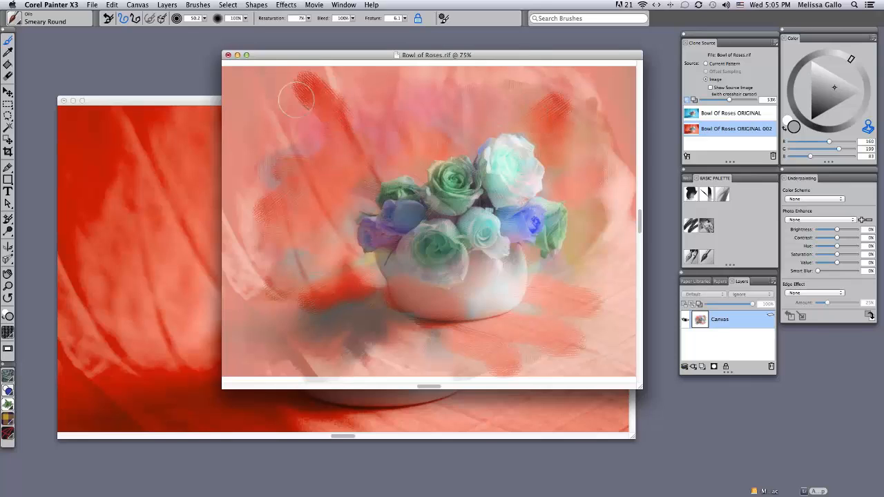
# - Set the tracing paper opacity to 100% and paint broad red strokes across the foreground below the bowl
pyautogui.moveTo(729, 99); pyautogui.dragTo(754, 101)
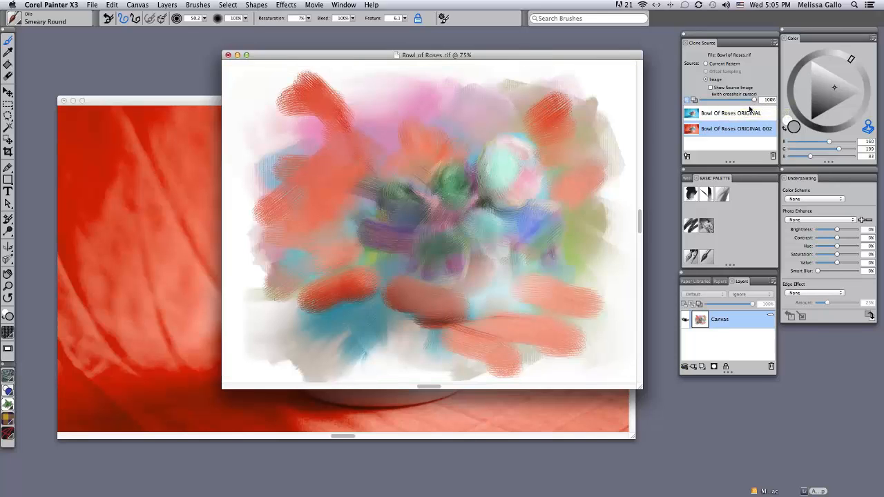
pyautogui.moveTo(370, 272)
pyautogui.mouseDown()
pyautogui.moveTo(344, 280)
pyautogui.moveTo(379, 263)
pyautogui.moveTo(402, 274)
pyautogui.moveTo(362, 321)
pyautogui.moveTo(384, 273)
pyautogui.moveTo(386, 295)
pyautogui.moveTo(409, 321)
pyautogui.moveTo(374, 319)
pyautogui.moveTo(261, 364)
pyautogui.mouseUp()
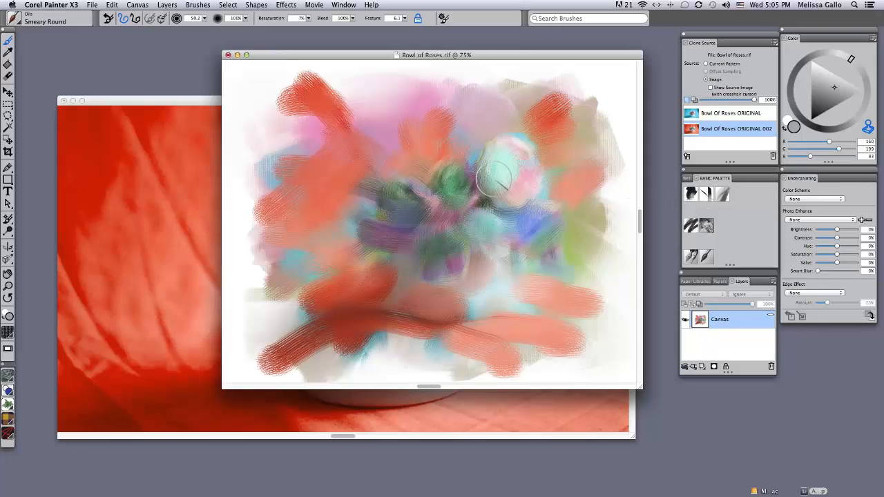
# - Reduce the Smeary Round brush to size 23.0 and paint shorter recoloured strokes over the individual roses
pyautogui.click(205, 18)
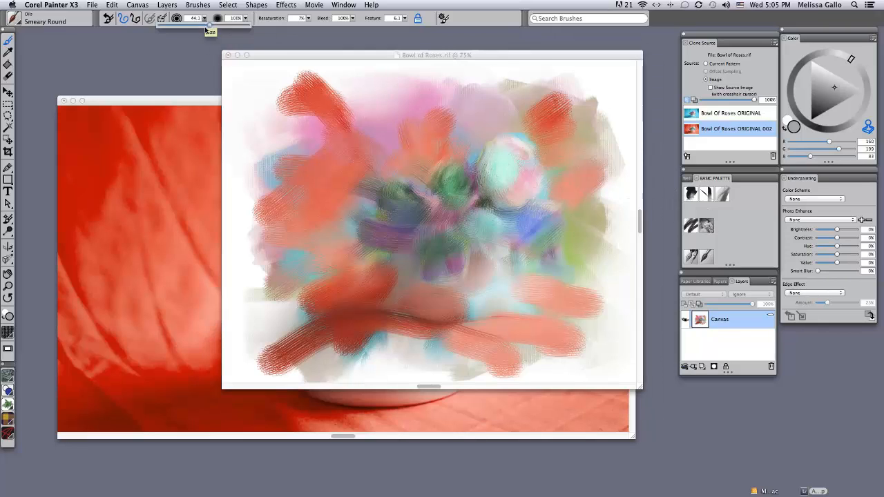
pyautogui.moveTo(212, 30); pyautogui.dragTo(203, 30)
pyautogui.click(388, 207)
pyautogui.moveTo(391, 199)
pyautogui.mouseDown()
pyautogui.moveTo(414, 206)
pyautogui.moveTo(395, 229)
pyautogui.moveTo(365, 227)
pyautogui.moveTo(368, 237)
pyautogui.moveTo(436, 251)
pyautogui.moveTo(454, 271)
pyautogui.mouseUp()
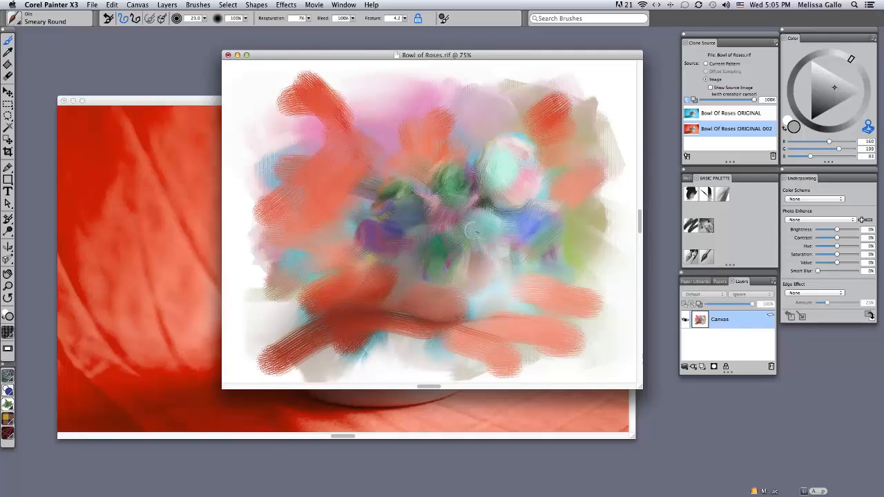
pyautogui.moveTo(474, 230); pyautogui.dragTo(500, 231)
pyautogui.moveTo(474, 178)
pyautogui.mouseDown()
pyautogui.moveTo(496, 163)
pyautogui.moveTo(524, 206)
pyautogui.mouseUp()
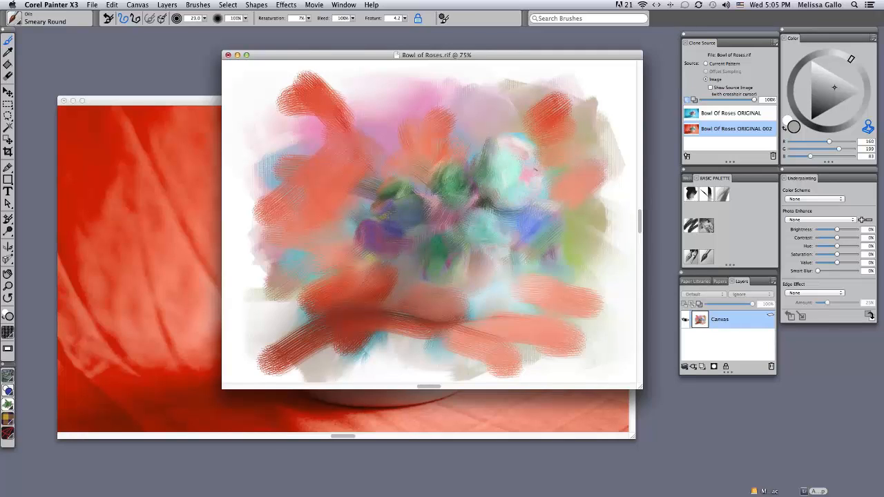
pyautogui.moveTo(536, 170)
pyautogui.mouseDown()
pyautogui.moveTo(530, 148)
pyautogui.moveTo(547, 178)
pyautogui.mouseUp()
pyautogui.moveTo(569, 236)
pyautogui.mouseDown()
pyautogui.moveTo(526, 249)
pyautogui.moveTo(518, 242)
pyautogui.moveTo(528, 212)
pyautogui.moveTo(494, 210)
pyautogui.mouseUp()
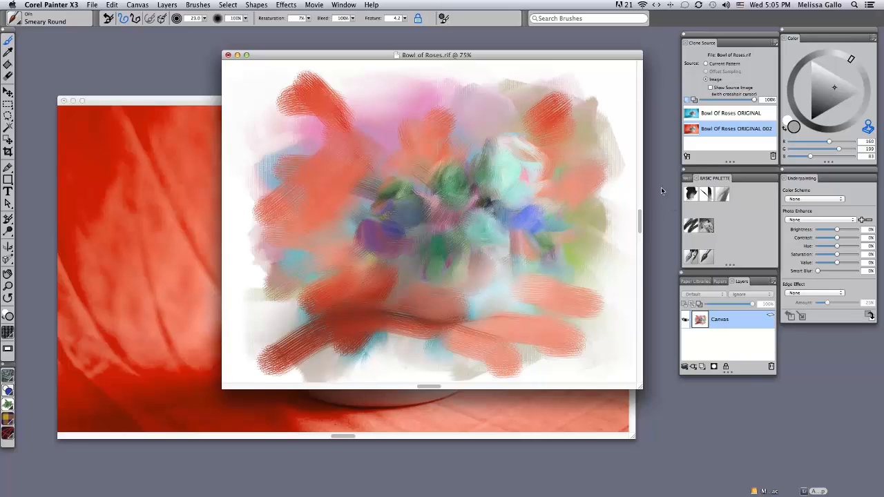
# - Switch to the Sargent Brush at size 33.2 and paint green strokes over the roses and beside the bowl
pyautogui.click(706, 225)
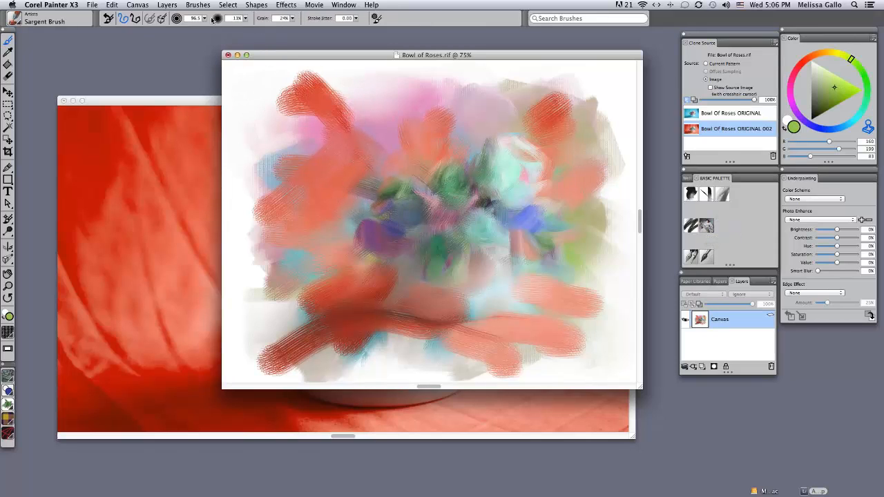
pyautogui.moveTo(204, 18)
pyautogui.mouseDown()
pyautogui.moveTo(207, 25)
pyautogui.moveTo(190, 32)
pyautogui.mouseUp()
pyautogui.moveTo(396, 222)
pyautogui.mouseDown()
pyautogui.moveTo(365, 232)
pyautogui.moveTo(397, 251)
pyautogui.moveTo(408, 222)
pyautogui.moveTo(451, 210)
pyautogui.moveTo(446, 174)
pyautogui.moveTo(436, 268)
pyautogui.moveTo(482, 232)
pyautogui.moveTo(500, 251)
pyautogui.moveTo(505, 179)
pyautogui.moveTo(491, 165)
pyautogui.moveTo(501, 144)
pyautogui.moveTo(532, 173)
pyautogui.mouseUp()
pyautogui.moveTo(535, 221)
pyautogui.mouseDown()
pyautogui.moveTo(523, 243)
pyautogui.moveTo(528, 212)
pyautogui.mouseUp()
pyautogui.moveTo(448, 250)
pyautogui.mouseDown()
pyautogui.moveTo(418, 241)
pyautogui.moveTo(366, 229)
pyautogui.moveTo(359, 237)
pyautogui.moveTo(372, 257)
pyautogui.moveTo(400, 215)
pyautogui.moveTo(376, 215)
pyautogui.moveTo(425, 215)
pyautogui.moveTo(420, 182)
pyautogui.moveTo(447, 199)
pyautogui.moveTo(436, 177)
pyautogui.moveTo(454, 173)
pyautogui.moveTo(485, 201)
pyautogui.moveTo(414, 268)
pyautogui.moveTo(431, 281)
pyautogui.moveTo(411, 215)
pyautogui.moveTo(428, 226)
pyautogui.moveTo(426, 243)
pyautogui.moveTo(350, 305)
pyautogui.moveTo(337, 277)
pyautogui.moveTo(369, 287)
pyautogui.moveTo(342, 303)
pyautogui.mouseUp()
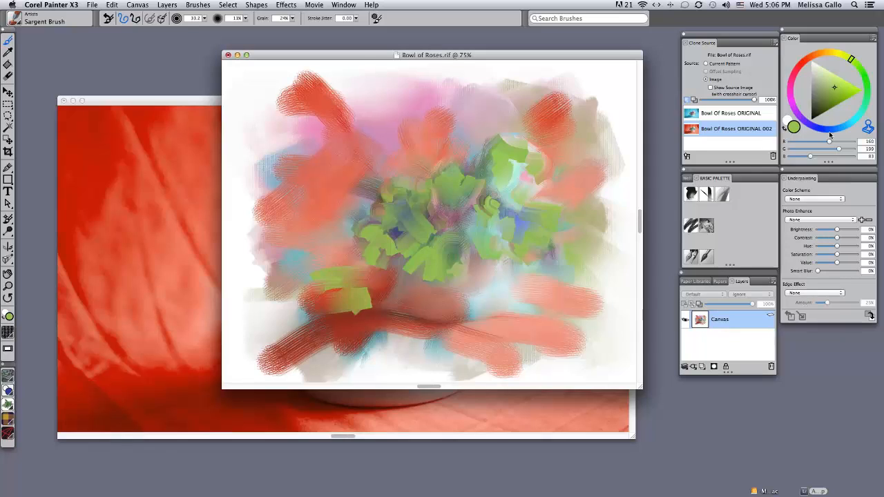
# - Turn on clone colour, repaint the green strokes from the recoloured source, and save an iterative version of the painting
pyautogui.click(868, 128)
pyautogui.moveTo(461, 199)
pyautogui.mouseDown()
pyautogui.moveTo(425, 216)
pyautogui.moveTo(411, 236)
pyautogui.moveTo(374, 241)
pyautogui.moveTo(391, 251)
pyautogui.moveTo(382, 257)
pyautogui.moveTo(399, 245)
pyautogui.moveTo(417, 277)
pyautogui.moveTo(426, 265)
pyautogui.moveTo(380, 282)
pyautogui.moveTo(304, 277)
pyautogui.moveTo(346, 273)
pyautogui.moveTo(365, 283)
pyautogui.moveTo(362, 298)
pyautogui.moveTo(382, 296)
pyautogui.moveTo(405, 193)
pyautogui.moveTo(422, 194)
pyautogui.moveTo(408, 179)
pyautogui.moveTo(449, 185)
pyautogui.moveTo(489, 160)
pyautogui.moveTo(490, 207)
pyautogui.moveTo(425, 245)
pyautogui.moveTo(457, 266)
pyautogui.moveTo(451, 273)
pyautogui.moveTo(463, 250)
pyautogui.moveTo(413, 253)
pyautogui.mouseUp()
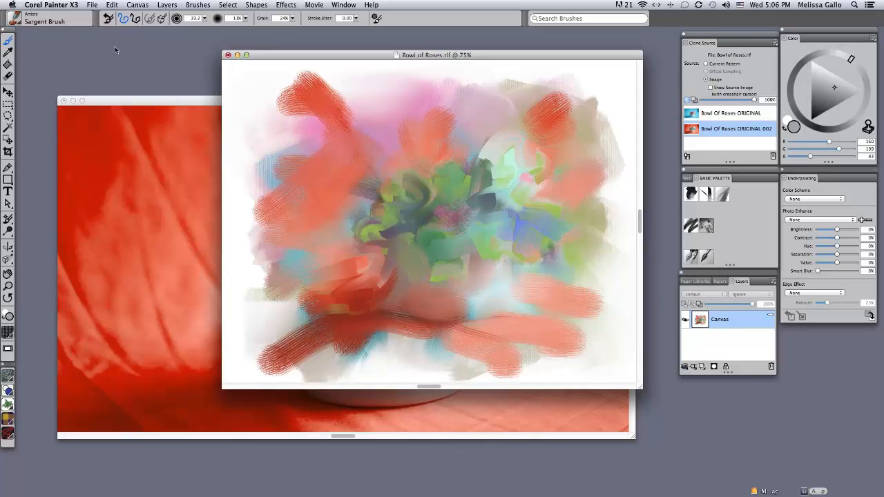
pyautogui.click(90, 6)
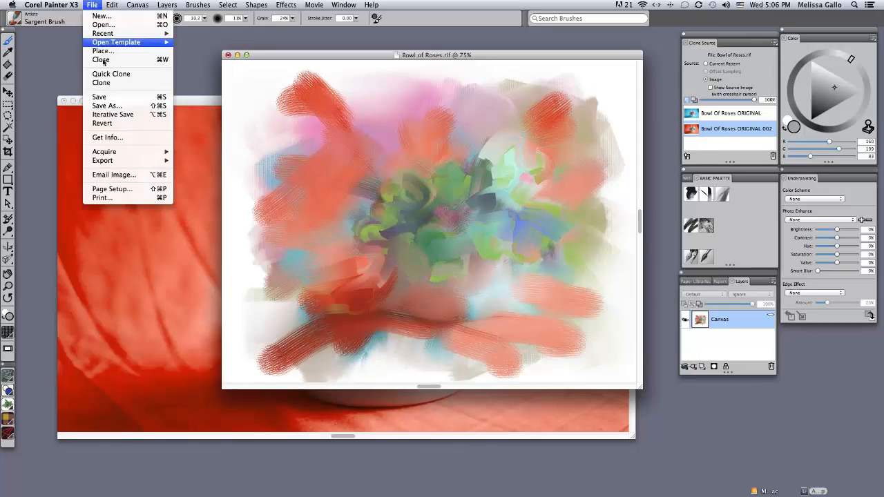
pyautogui.click(112, 115)
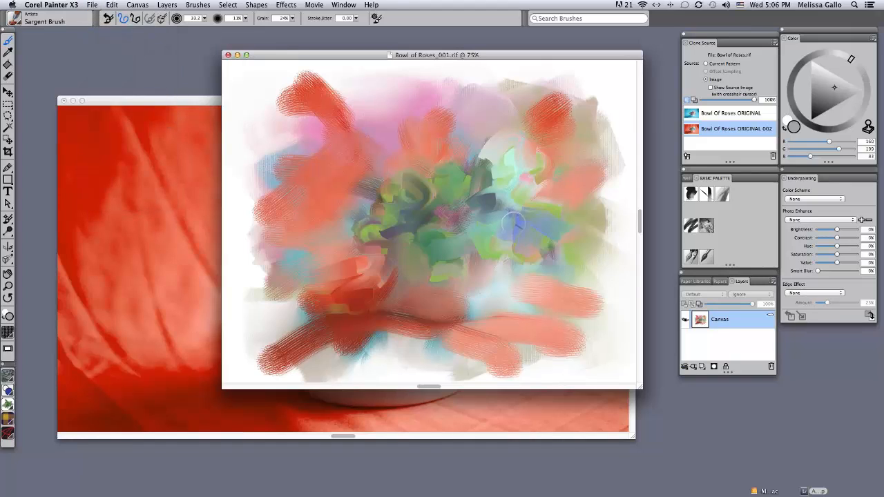
# - Make Bowl Of Roses ORIGINAL the active clone source, set the tracing paper opacity to 60%, and repaint the central purple and large pink roses
pyautogui.click(721, 114)
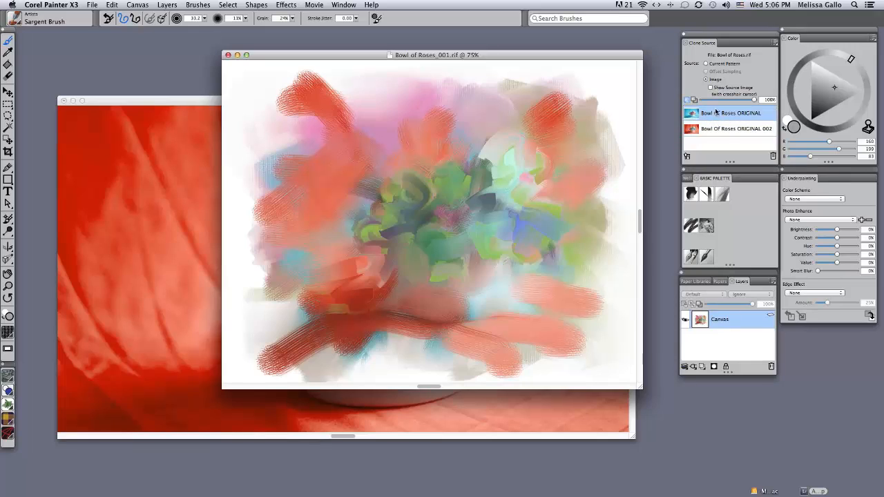
pyautogui.moveTo(754, 99); pyautogui.dragTo(751, 99)
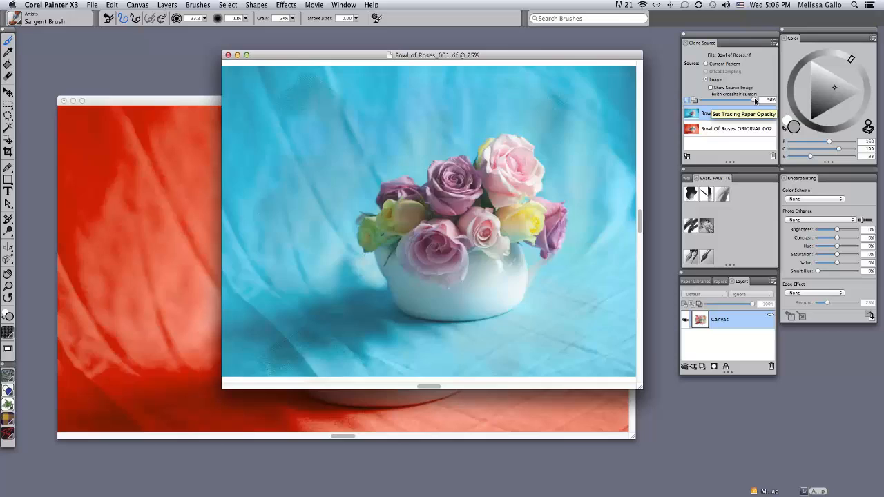
pyautogui.moveTo(754, 100); pyautogui.dragTo(760, 100)
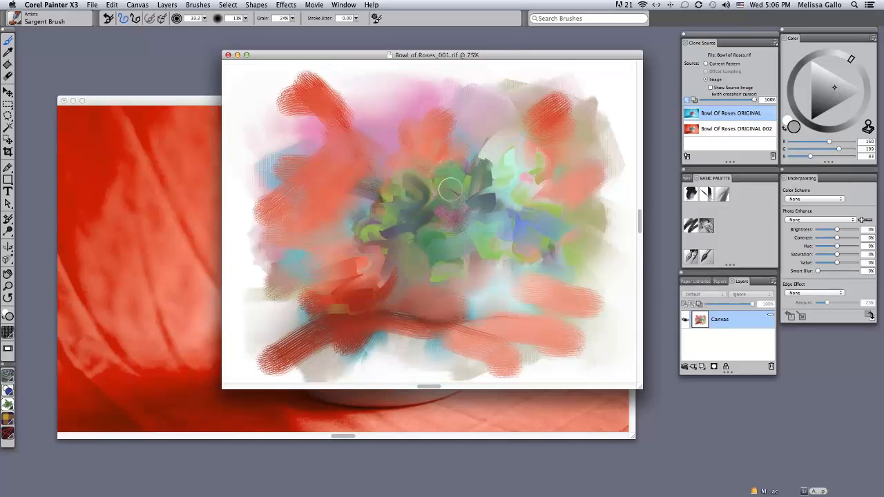
pyautogui.moveTo(456, 170); pyautogui.dragTo(471, 195)
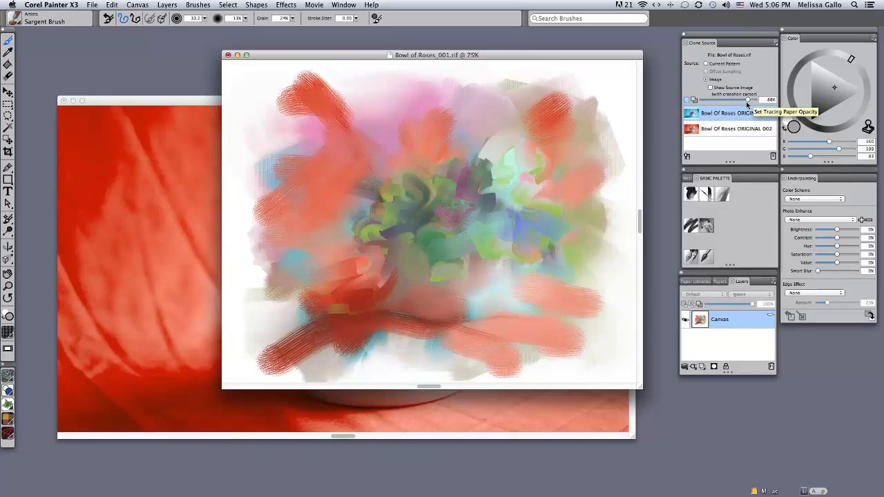
pyautogui.moveTo(754, 100); pyautogui.dragTo(734, 100)
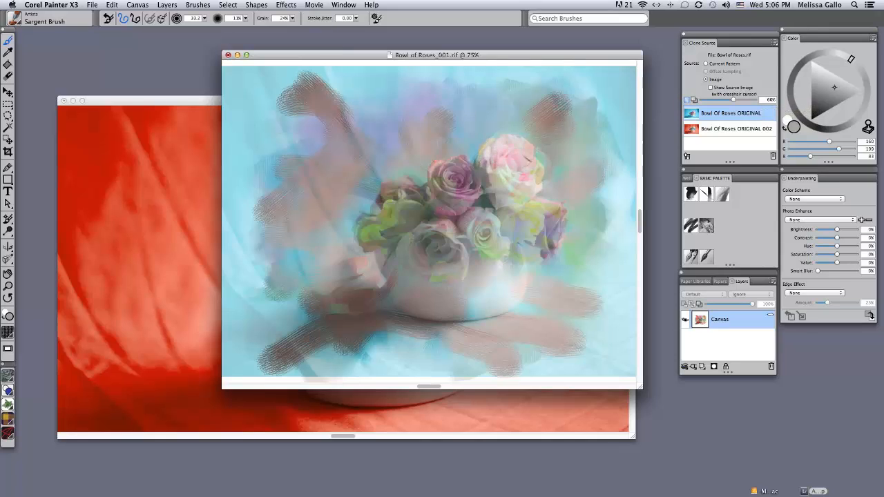
pyautogui.moveTo(499, 181)
pyautogui.mouseDown()
pyautogui.moveTo(515, 197)
pyautogui.moveTo(532, 196)
pyautogui.mouseUp()
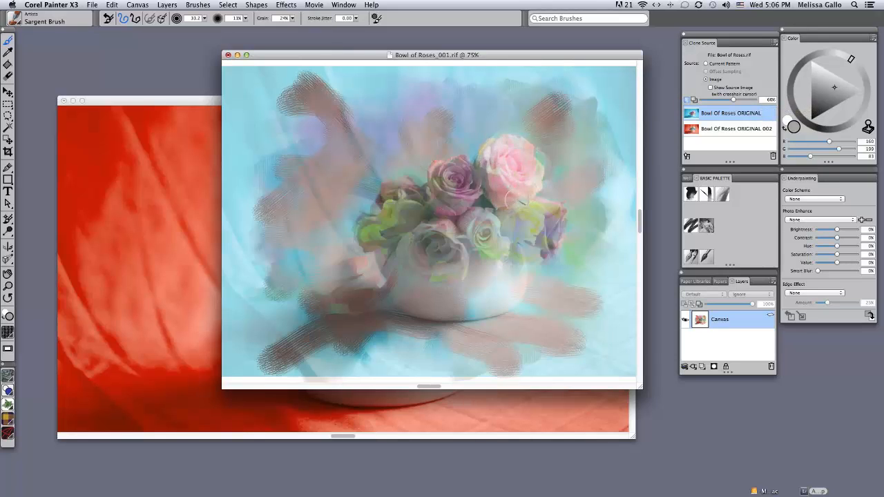
# - Repaint the left, lower purple and small pink roses at brush size 11.4, and refine the central purple rose at size 7.0
pyautogui.click(204, 20)
pyautogui.moveTo(204, 25); pyautogui.dragTo(196, 26)
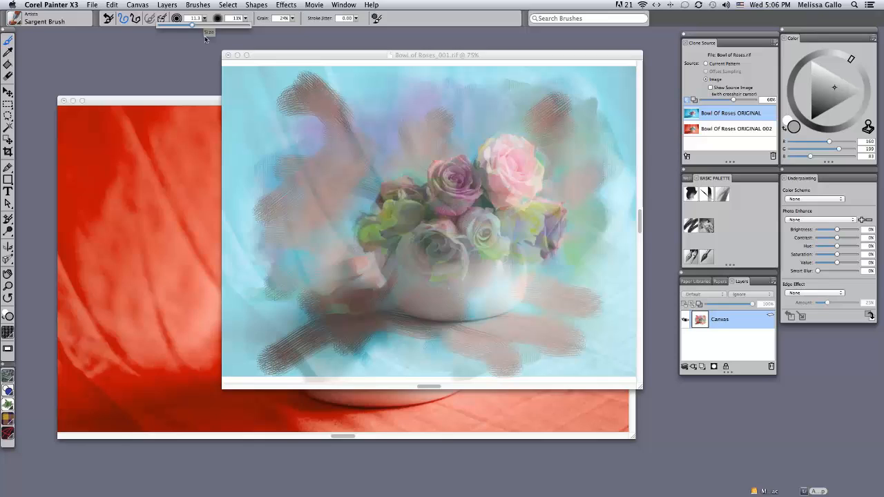
pyautogui.moveTo(392, 186)
pyautogui.mouseDown()
pyautogui.moveTo(424, 200)
pyautogui.moveTo(385, 200)
pyautogui.moveTo(380, 238)
pyautogui.mouseUp()
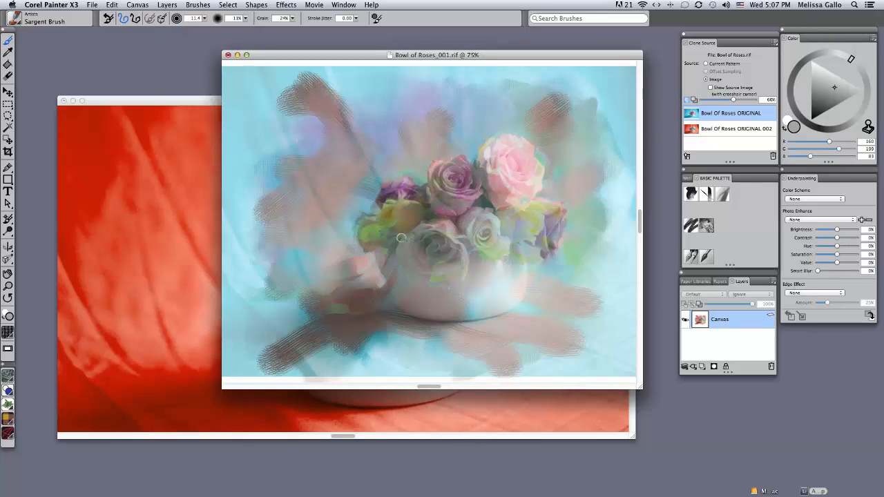
pyautogui.moveTo(437, 228)
pyautogui.mouseDown()
pyautogui.moveTo(456, 249)
pyautogui.moveTo(433, 271)
pyautogui.mouseUp()
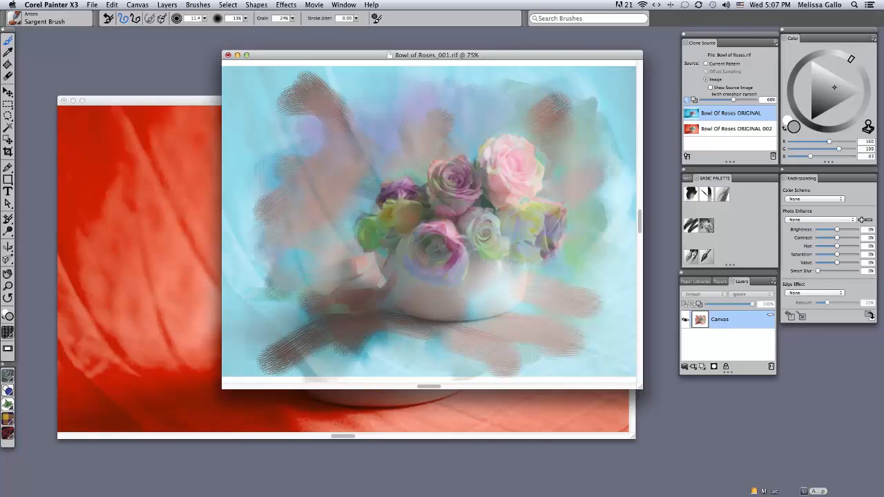
pyautogui.moveTo(464, 216); pyautogui.dragTo(484, 238)
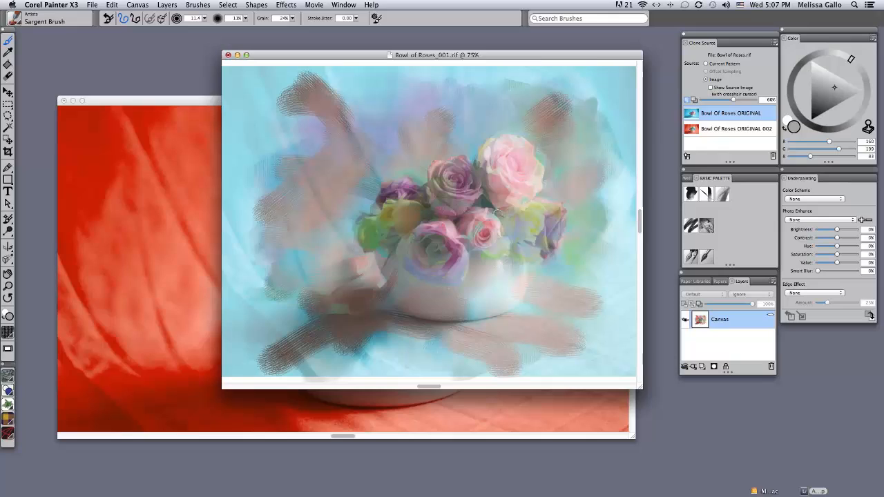
pyautogui.click(204, 18)
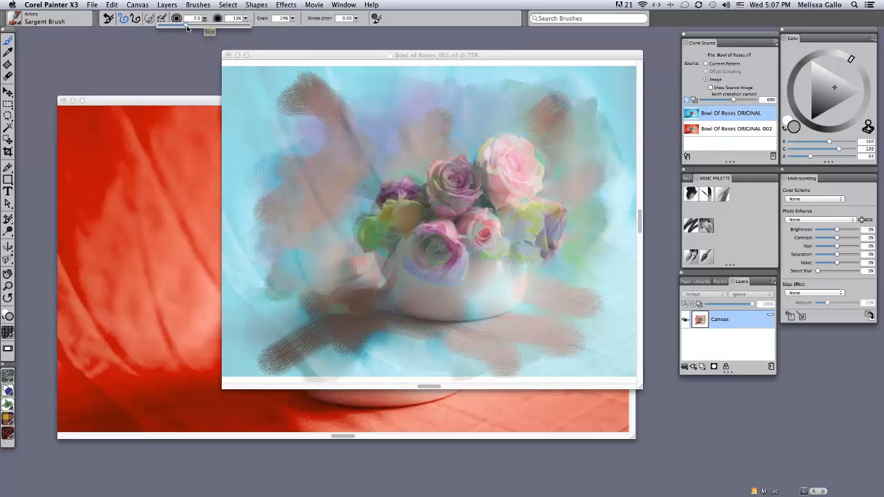
pyautogui.moveTo(455, 182); pyautogui.dragTo(441, 180)
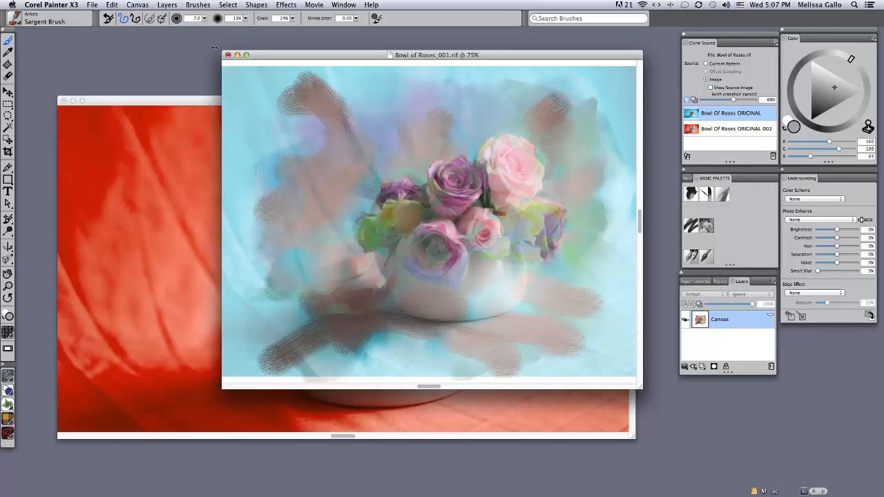
# - Set the brush size to 16.9 and repaint the lower purple rose and the yellow rose in their original colours
pyautogui.click(205, 20)
pyautogui.moveTo(186, 25); pyautogui.dragTo(197, 25)
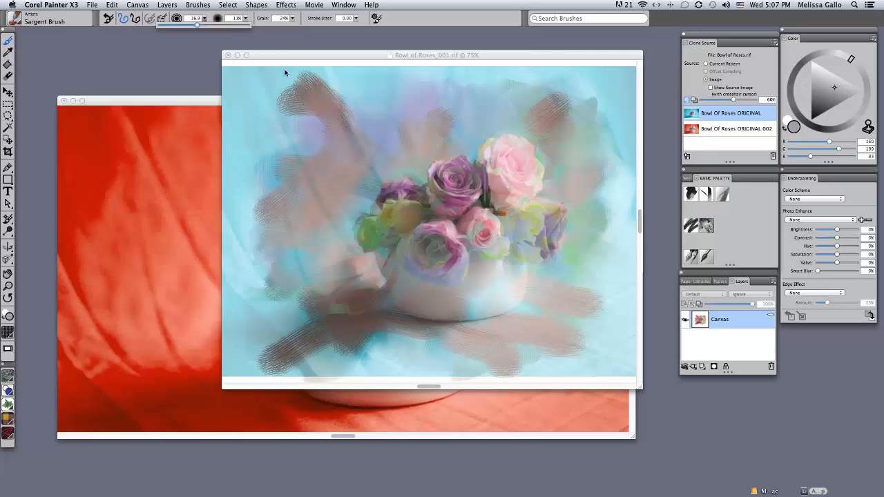
pyautogui.click(396, 241)
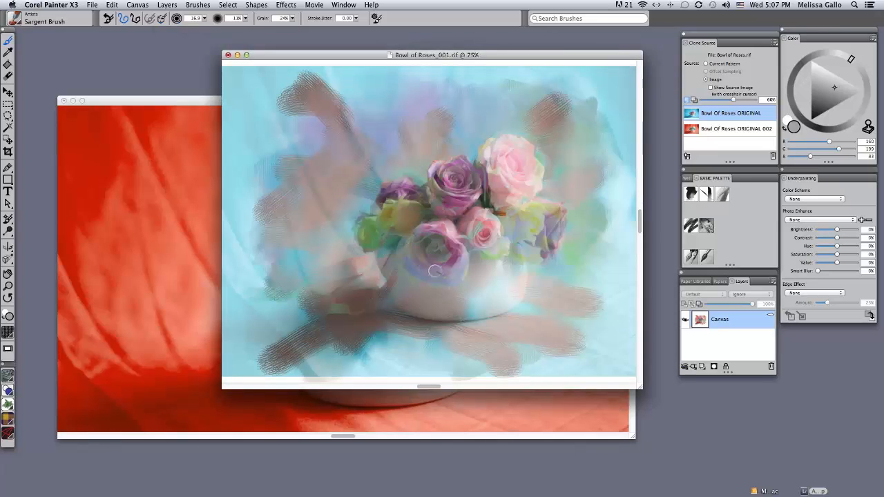
pyautogui.moveTo(435, 270)
pyautogui.mouseDown()
pyautogui.moveTo(437, 239)
pyautogui.moveTo(464, 255)
pyautogui.moveTo(510, 214)
pyautogui.moveTo(533, 237)
pyautogui.mouseUp()
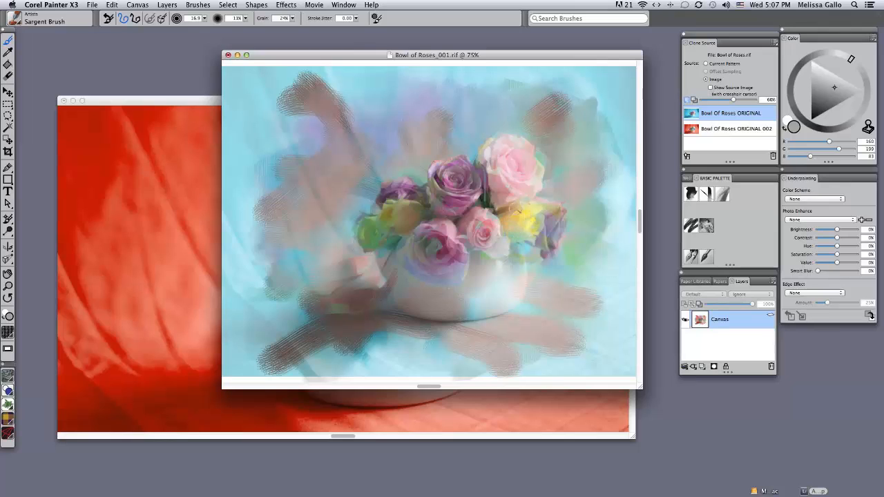
pyautogui.moveTo(515, 208); pyautogui.dragTo(533, 231)
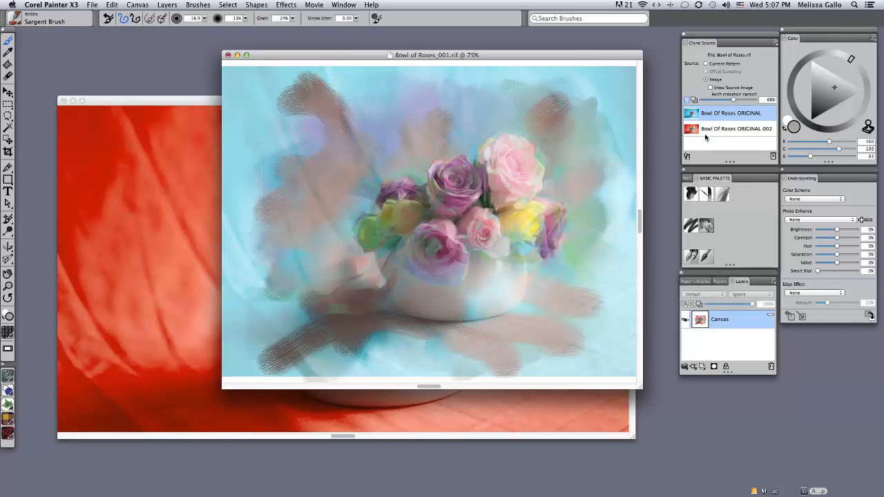
# - Set the tracing paper opacity to 100%, paint blue shading along the bowl's side and base, and touch up the yellow rose
pyautogui.moveTo(757, 96); pyautogui.dragTo(759, 97)
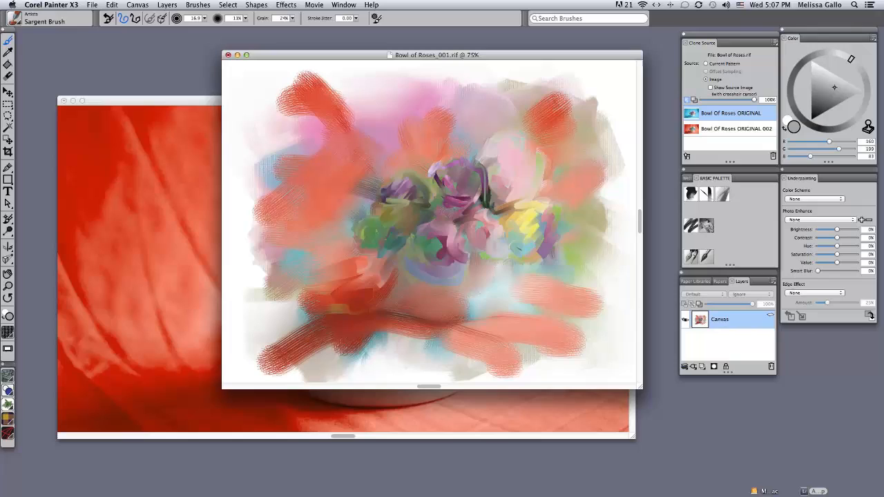
pyautogui.moveTo(399, 282)
pyautogui.mouseDown()
pyautogui.moveTo(373, 277)
pyautogui.moveTo(373, 248)
pyautogui.moveTo(406, 287)
pyautogui.moveTo(407, 297)
pyautogui.moveTo(393, 299)
pyautogui.moveTo(454, 310)
pyautogui.mouseUp()
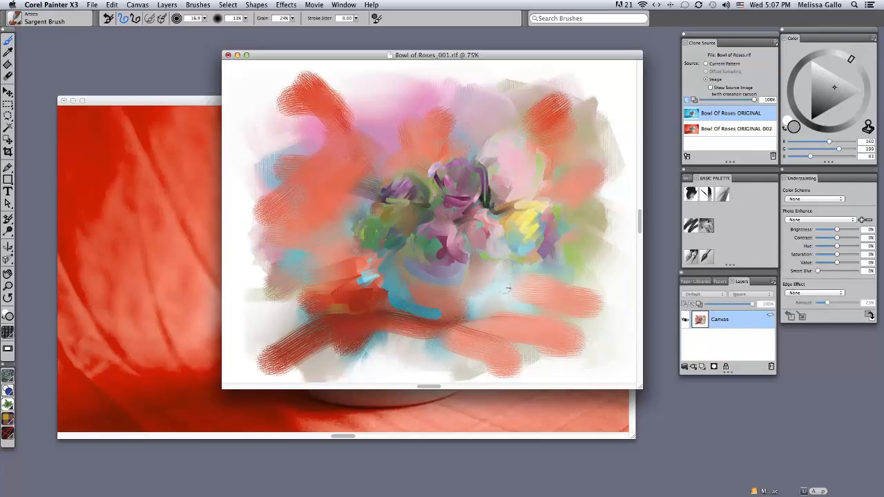
pyautogui.moveTo(506, 291)
pyautogui.mouseDown()
pyautogui.moveTo(425, 309)
pyautogui.moveTo(446, 308)
pyautogui.moveTo(521, 245)
pyautogui.moveTo(525, 254)
pyautogui.moveTo(538, 226)
pyautogui.mouseUp()
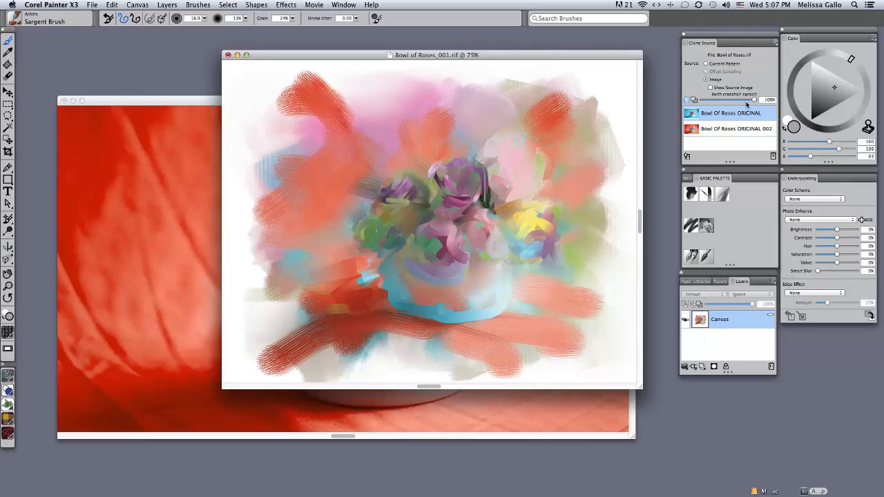
# - Set the tracing paper opacity to 71% and paint blue strokes for the shadow under the bowl and the background beside the large pink rose
pyautogui.moveTo(752, 101); pyautogui.dragTo(738, 101)
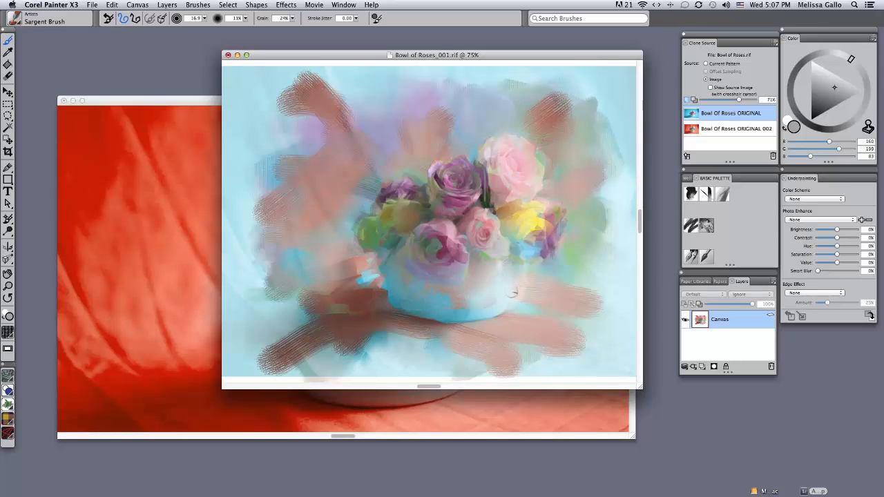
pyautogui.moveTo(407, 311); pyautogui.dragTo(311, 337)
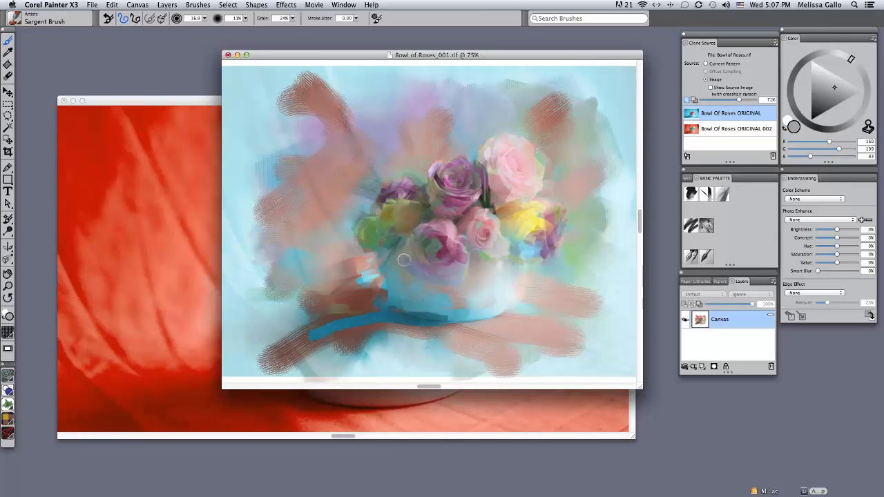
pyautogui.click(204, 19)
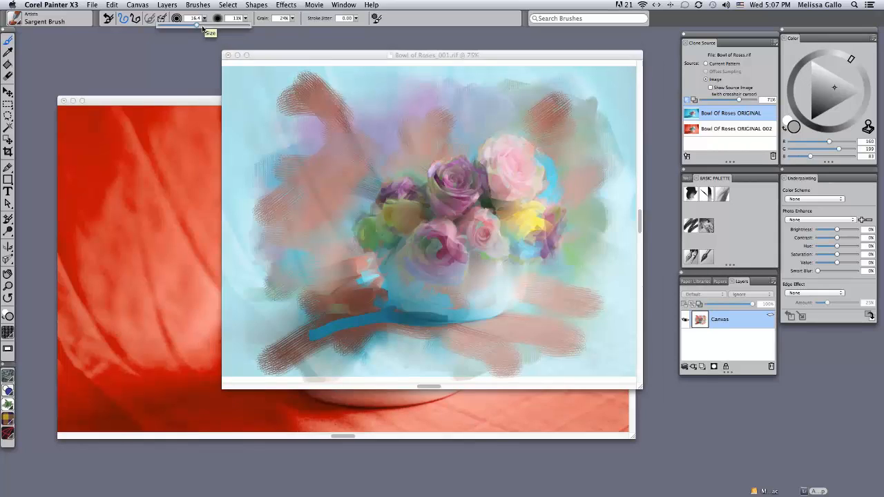
pyautogui.moveTo(550, 179); pyautogui.dragTo(570, 166)
pyautogui.moveTo(526, 132); pyautogui.dragTo(560, 123)
# - Enlarge the brush to size 22.1 and paint more blue background around the large pink rose
pyautogui.click(205, 18)
pyautogui.moveTo(198, 25); pyautogui.dragTo(201, 25)
pyautogui.click(486, 136)
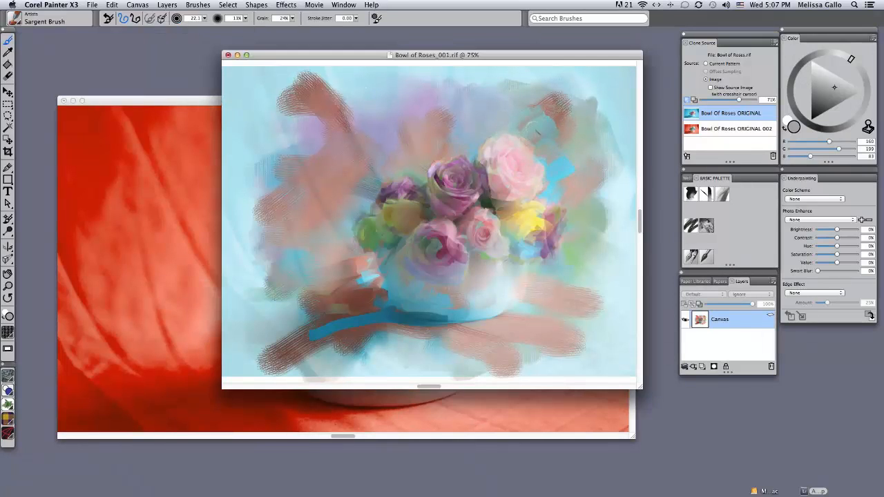
pyautogui.moveTo(534, 142)
pyautogui.mouseDown()
pyautogui.moveTo(525, 128)
pyautogui.moveTo(567, 165)
pyautogui.moveTo(585, 201)
pyautogui.mouseUp()
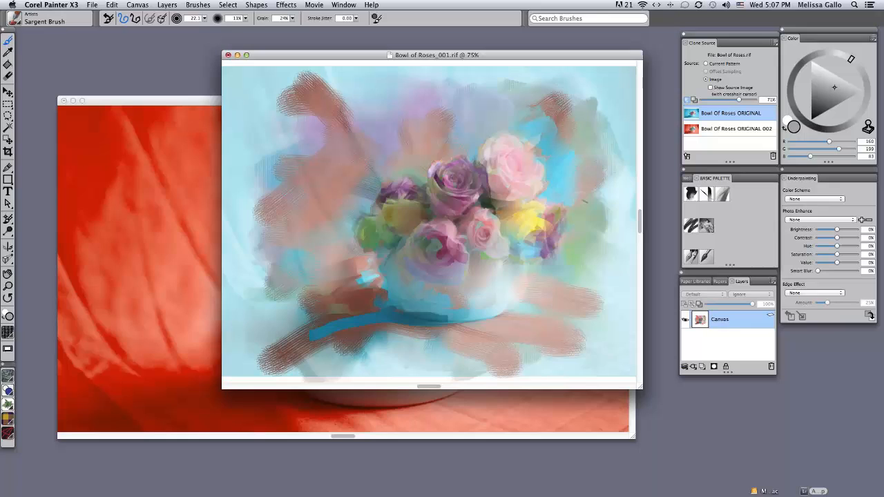
# - Paint blue background around the large pink rose with the Smeary Round brush, and repaint the yellow rose beside it with the Sargent Brush
pyautogui.click(690, 227)
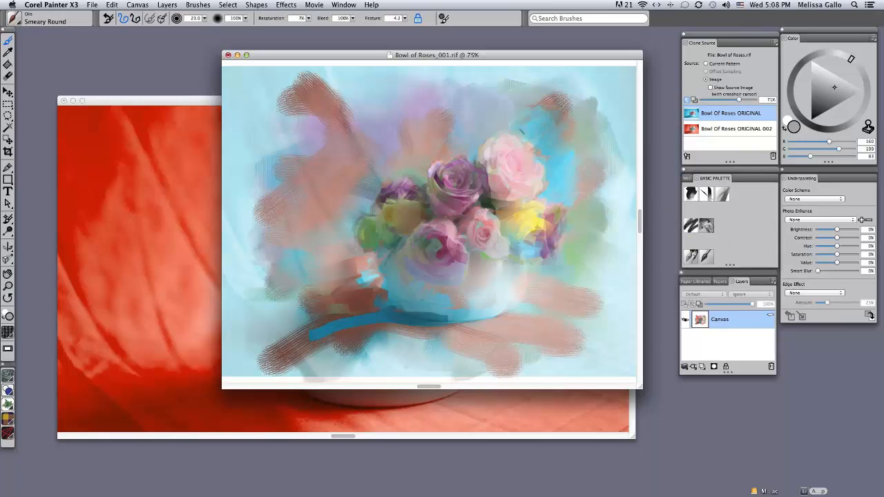
pyautogui.moveTo(585, 169)
pyautogui.mouseDown()
pyautogui.moveTo(580, 207)
pyautogui.moveTo(563, 217)
pyautogui.moveTo(577, 234)
pyautogui.moveTo(575, 267)
pyautogui.mouseUp()
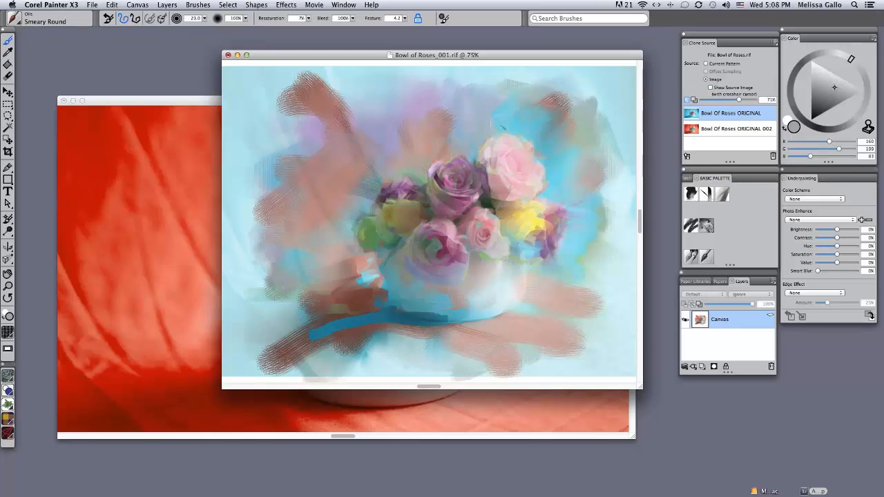
pyautogui.moveTo(514, 73); pyautogui.dragTo(492, 101)
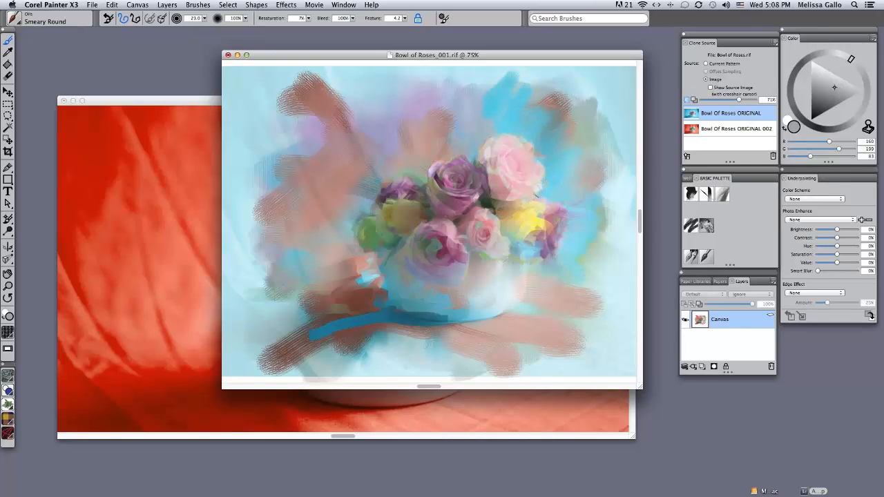
pyautogui.click(706, 226)
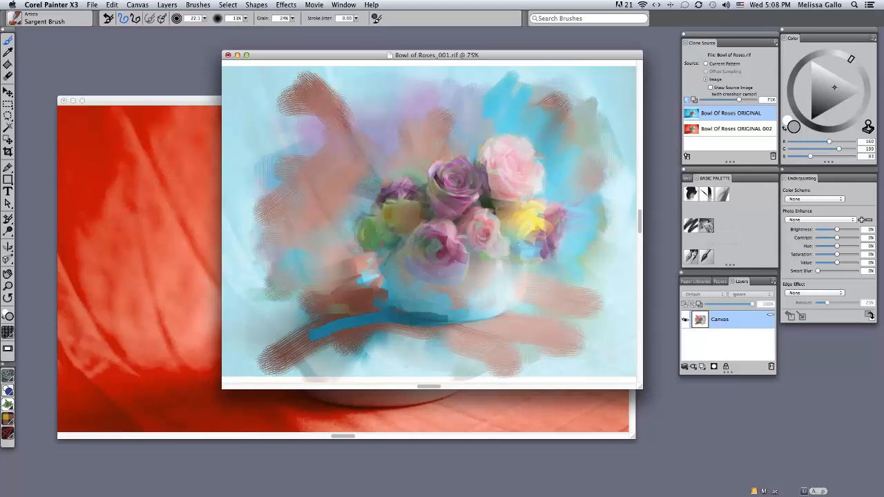
pyautogui.moveTo(538, 221)
pyautogui.mouseDown()
pyautogui.moveTo(554, 224)
pyautogui.moveTo(528, 252)
pyautogui.mouseUp()
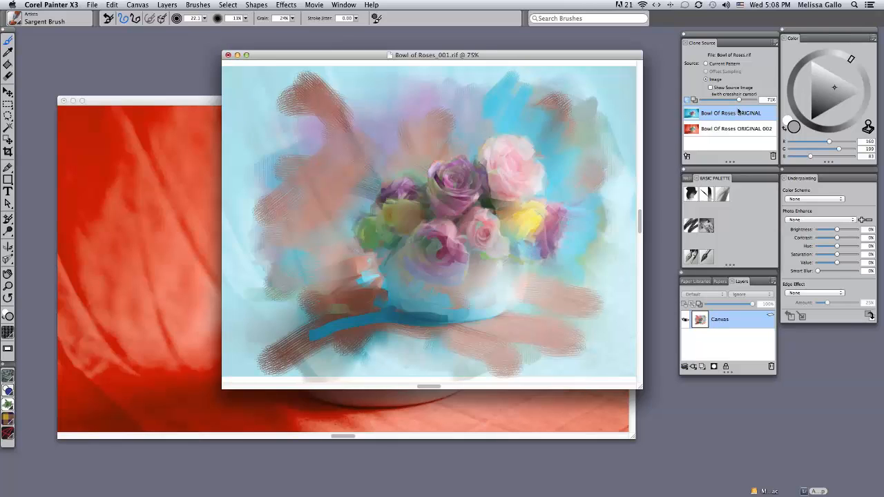
# - Lower the tracing paper opacity to 25% and reduce the Sargent Brush size to 10.6
pyautogui.moveTo(738, 100); pyautogui.dragTo(715, 100)
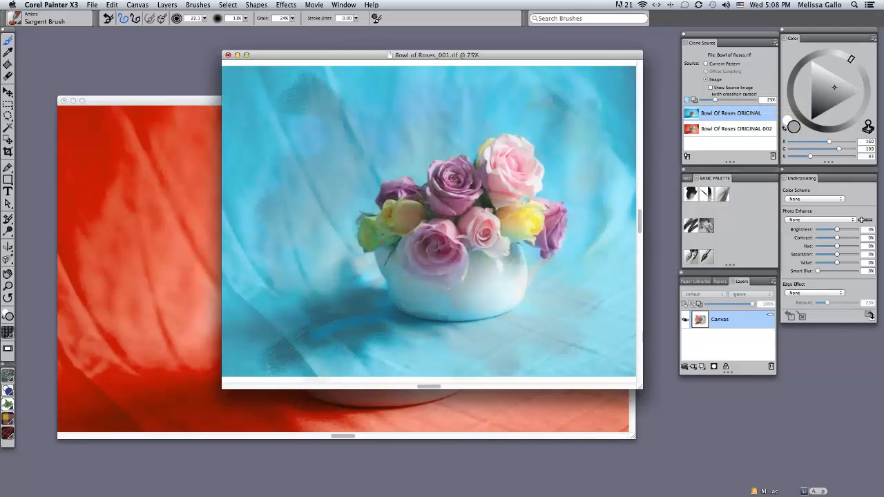
pyautogui.click(205, 19)
pyautogui.moveTo(201, 27); pyautogui.dragTo(194, 27)
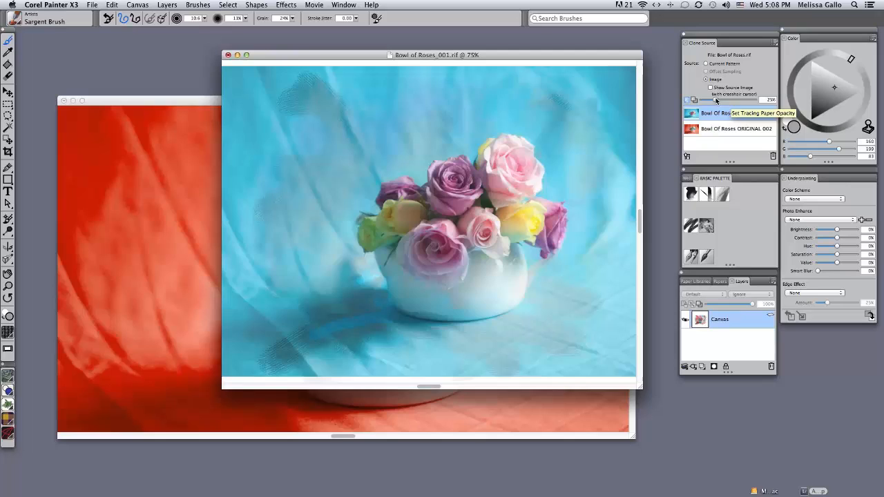
# - Set the tracing paper opacity to 100% and save the painting as a new iteration
pyautogui.moveTo(750, 102); pyautogui.dragTo(757, 101)
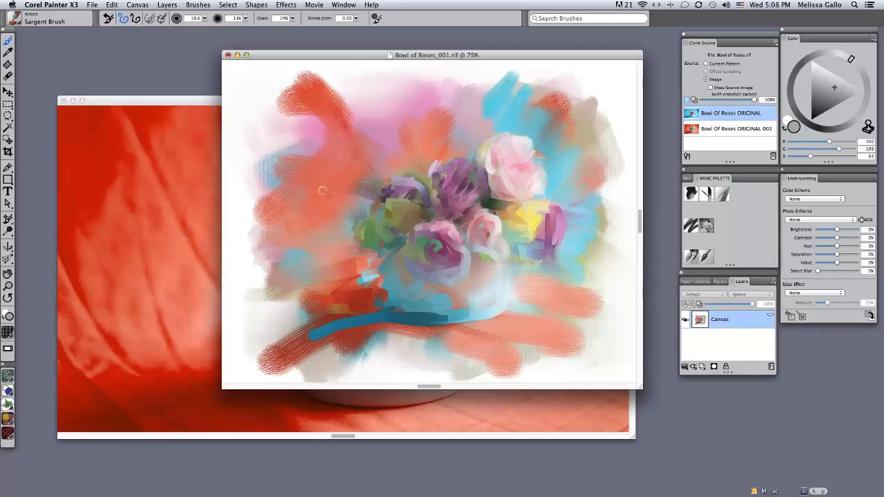
pyautogui.click(92, 6)
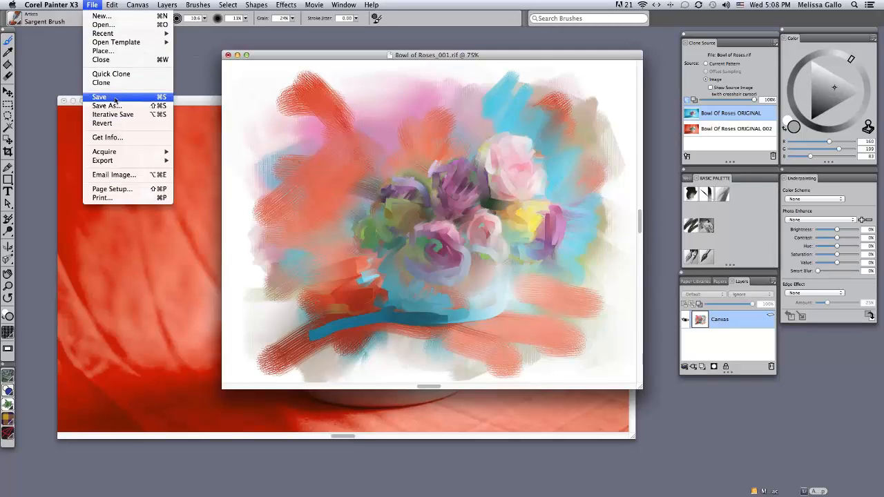
pyautogui.click(160, 117)
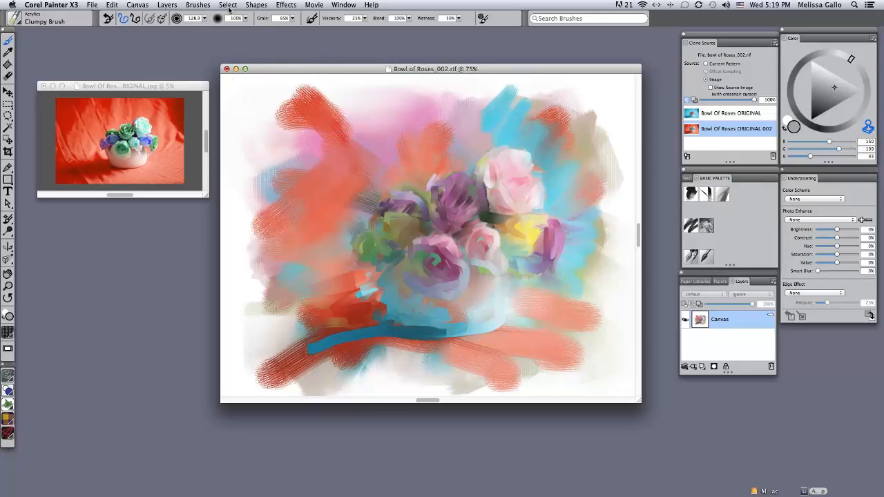
# - Switch to the Smeary Round brush and enlarge it to size 83.5
pyautogui.click(204, 18)
pyautogui.moveTo(207, 25); pyautogui.dragTo(210, 27)
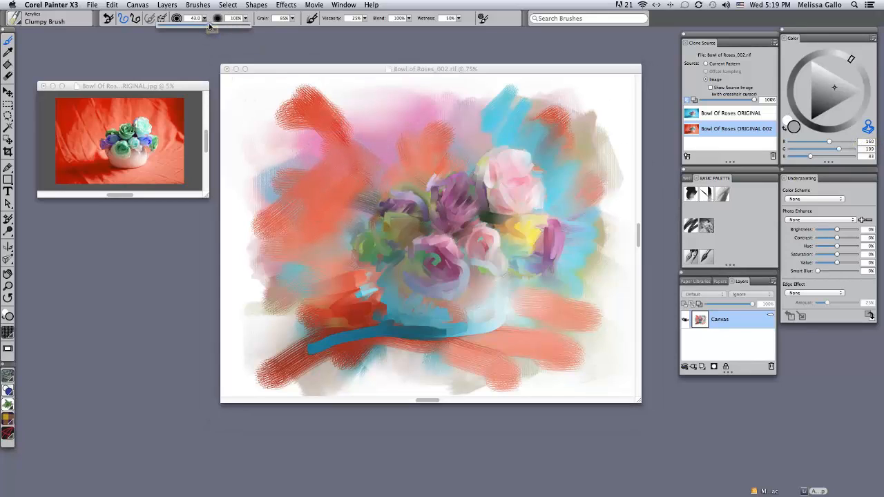
pyautogui.click(691, 226)
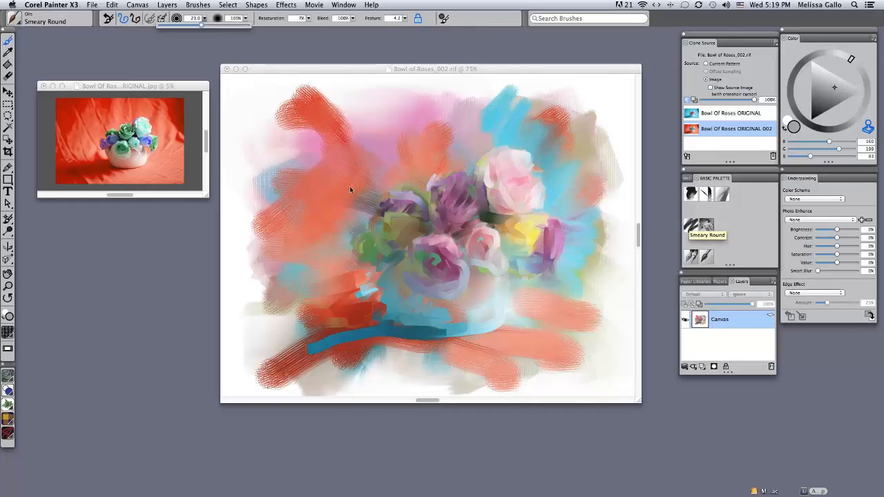
pyautogui.click(205, 19)
pyautogui.moveTo(208, 26); pyautogui.dragTo(219, 26)
pyautogui.click(314, 169)
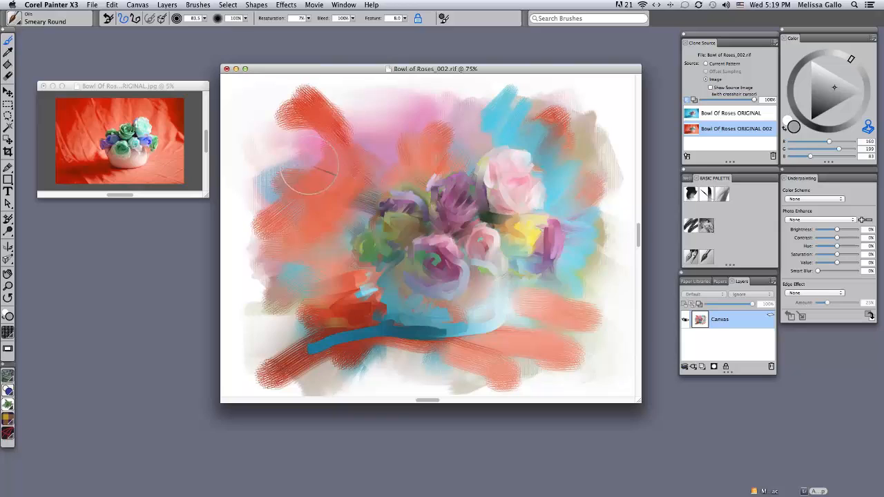
# - Paint broad red strokes from the Bowl Of Roses ORIGINAL 002 source over the whole background around the roses and bowl
pyautogui.moveTo(301, 170); pyautogui.dragTo(289, 168)
pyautogui.moveTo(374, 159)
pyautogui.mouseDown()
pyautogui.moveTo(415, 142)
pyautogui.moveTo(456, 109)
pyautogui.moveTo(463, 148)
pyautogui.moveTo(488, 108)
pyautogui.moveTo(528, 108)
pyautogui.moveTo(532, 122)
pyautogui.moveTo(553, 132)
pyautogui.moveTo(614, 100)
pyautogui.moveTo(520, 101)
pyautogui.moveTo(480, 80)
pyautogui.moveTo(253, 97)
pyautogui.moveTo(241, 164)
pyautogui.moveTo(248, 284)
pyautogui.moveTo(297, 365)
pyautogui.moveTo(449, 380)
pyautogui.moveTo(348, 371)
pyautogui.moveTo(557, 359)
pyautogui.moveTo(599, 346)
pyautogui.moveTo(636, 266)
pyautogui.moveTo(640, 215)
pyautogui.moveTo(625, 162)
pyautogui.mouseUp()
pyautogui.moveTo(358, 276)
pyautogui.mouseDown()
pyautogui.moveTo(332, 241)
pyautogui.moveTo(360, 212)
pyautogui.moveTo(318, 323)
pyautogui.moveTo(334, 301)
pyautogui.moveTo(308, 317)
pyautogui.moveTo(361, 322)
pyautogui.moveTo(341, 335)
pyautogui.moveTo(551, 349)
pyautogui.mouseUp()
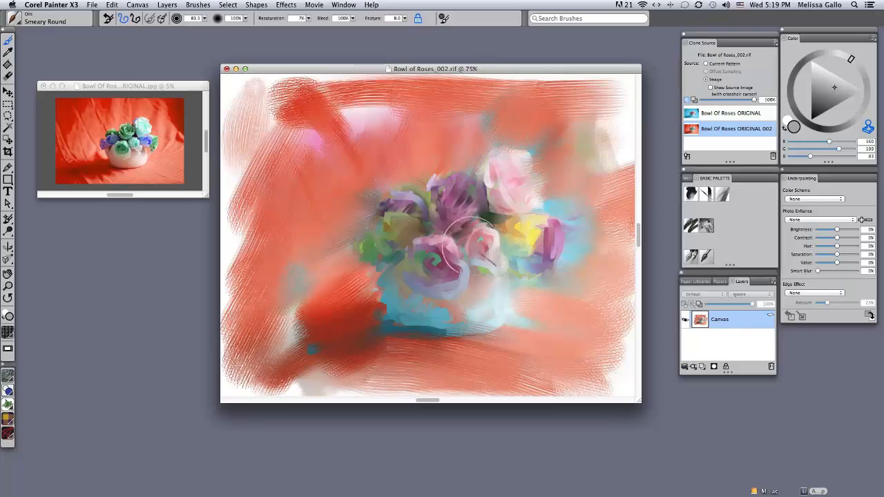
pyautogui.moveTo(380, 128); pyautogui.dragTo(391, 112)
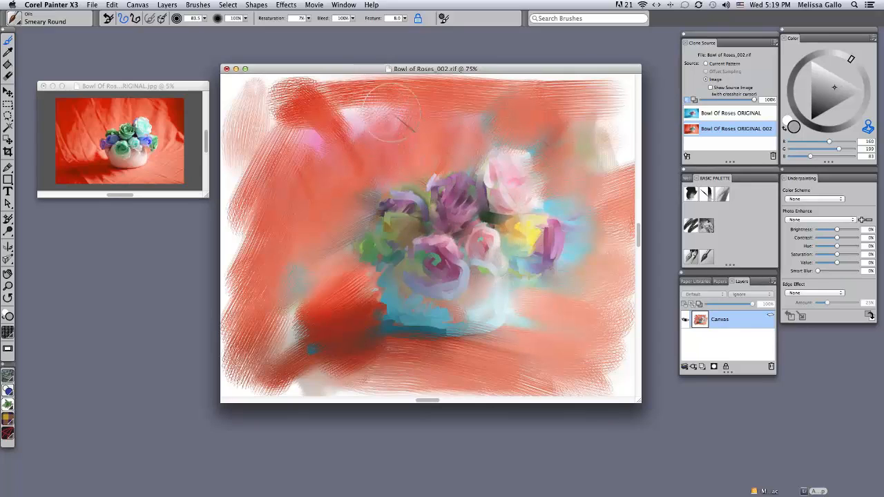
# - Turn off Clone Color and paint green patches along the edges and corners of the canvas
pyautogui.click(868, 126)
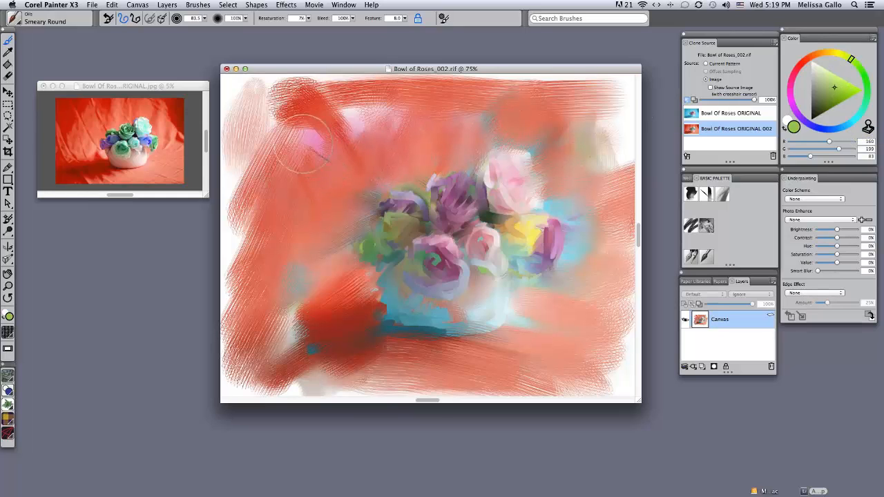
pyautogui.click(256, 325)
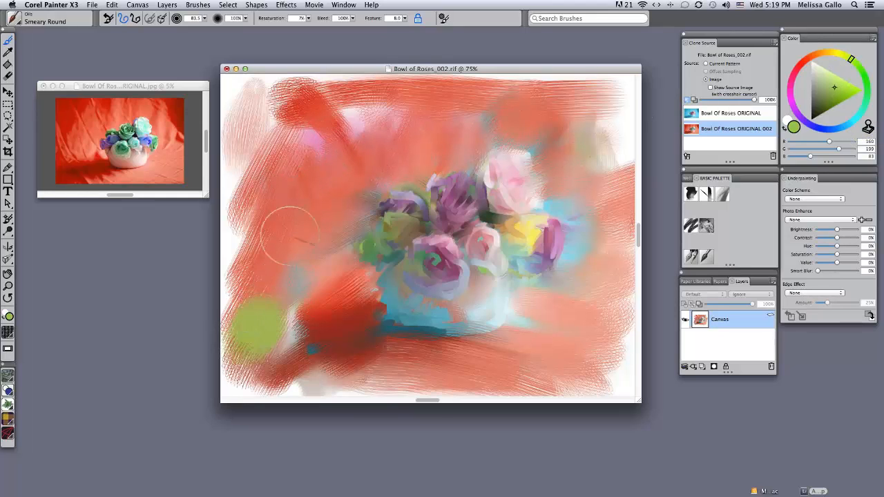
pyautogui.click(254, 205)
pyautogui.click(300, 102)
pyautogui.moveTo(309, 64); pyautogui.dragTo(310, 107)
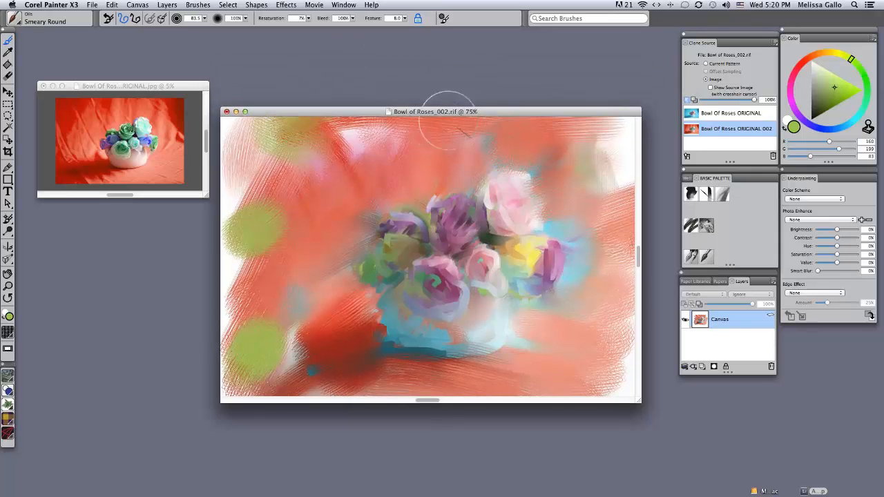
pyautogui.moveTo(496, 111); pyautogui.dragTo(491, 76)
pyautogui.moveTo(384, 92); pyautogui.dragTo(403, 90)
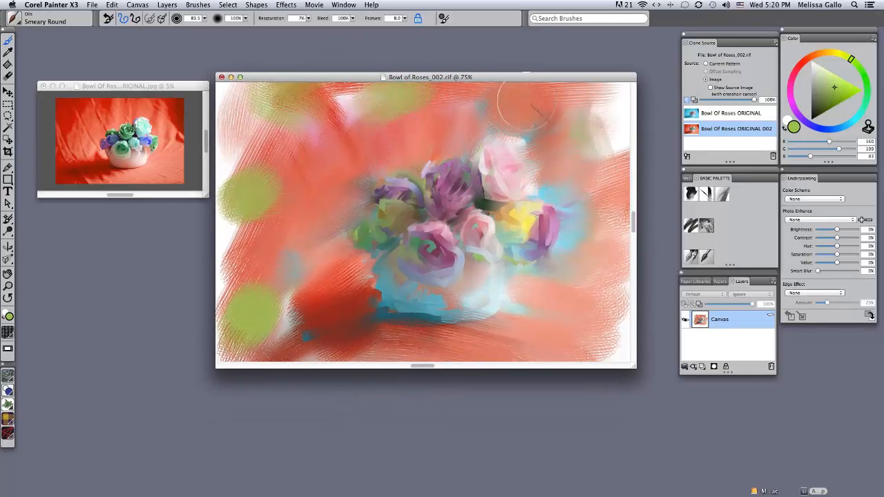
pyautogui.moveTo(531, 98)
pyautogui.mouseDown()
pyautogui.moveTo(620, 114)
pyautogui.moveTo(607, 273)
pyautogui.moveTo(622, 319)
pyautogui.moveTo(458, 366)
pyautogui.moveTo(246, 355)
pyautogui.moveTo(232, 338)
pyautogui.moveTo(230, 290)
pyautogui.mouseUp()
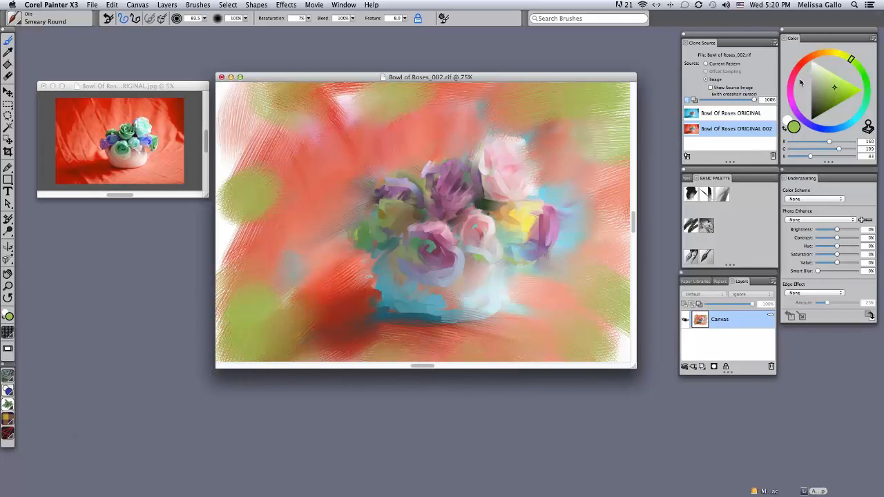
# - Choose a bright pink and add pink patches near the canvas's upper and lower corners
pyautogui.click(790, 84)
pyautogui.moveTo(839, 89); pyautogui.dragTo(837, 78)
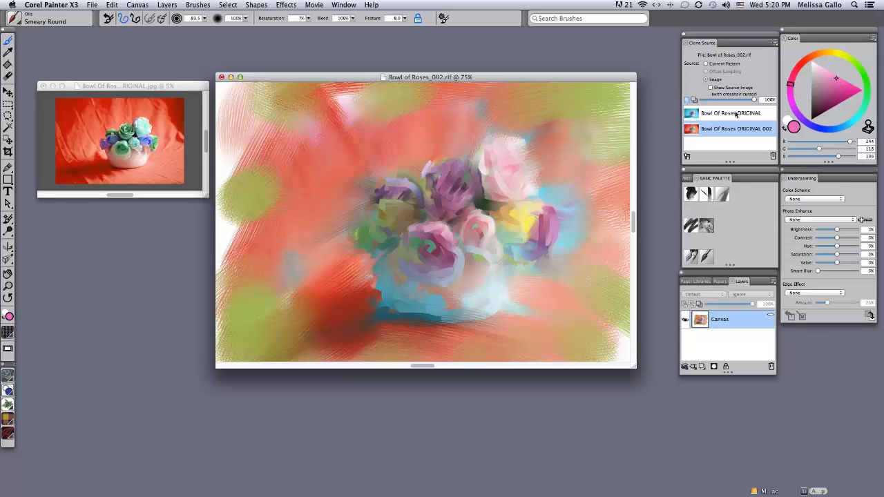
pyautogui.moveTo(600, 136); pyautogui.dragTo(566, 76)
pyautogui.moveTo(336, 113); pyautogui.dragTo(330, 86)
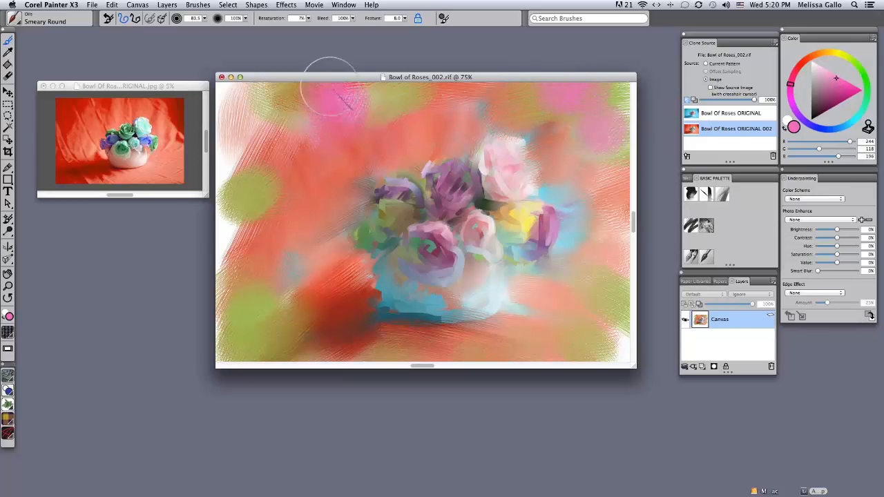
pyautogui.moveTo(287, 346); pyautogui.dragTo(269, 365)
pyautogui.moveTo(568, 351); pyautogui.dragTo(596, 342)
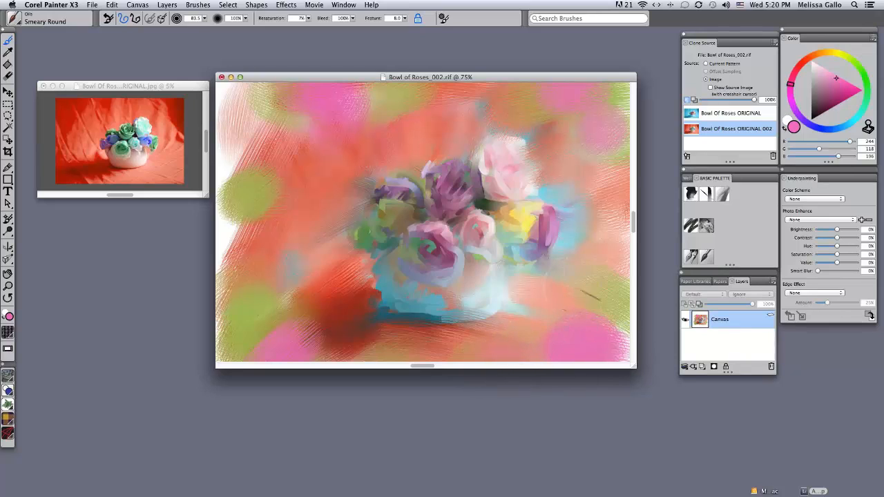
# - Turn Clone Color back on with Bowl Of Roses ORIGINAL as source, and paint the blue background, the bowl with its shadow and the left roses
pyautogui.click(868, 127)
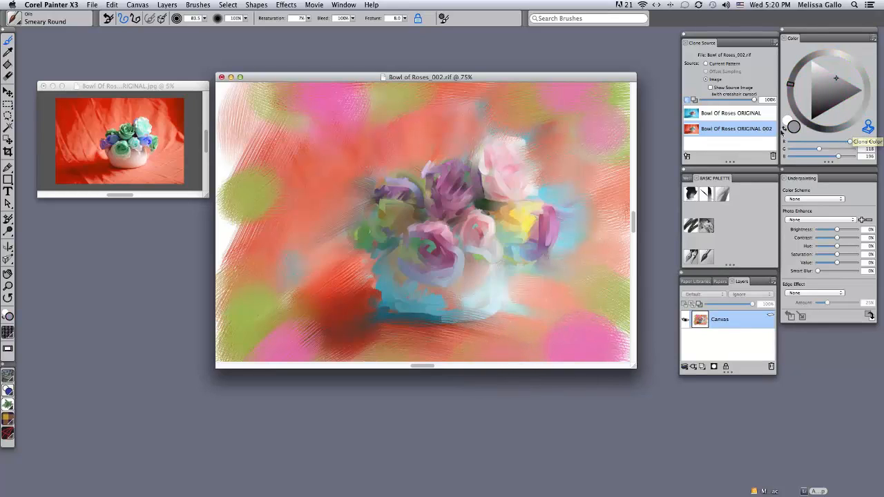
pyautogui.click(710, 114)
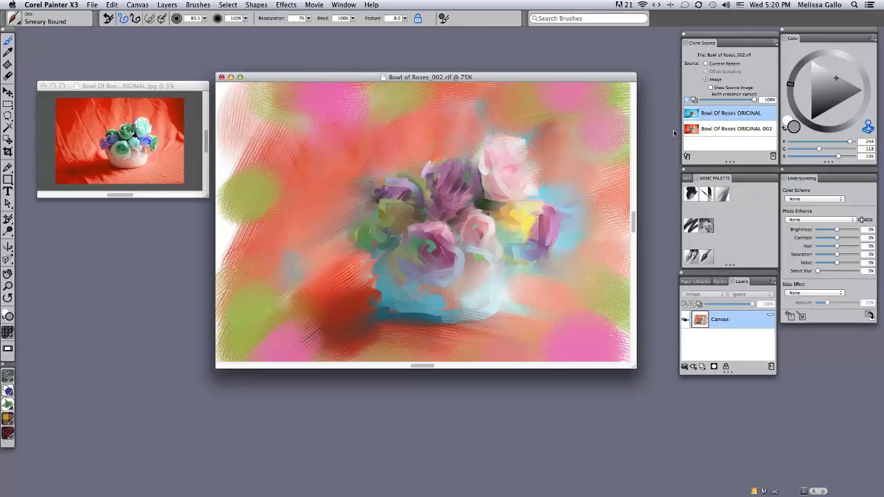
pyautogui.moveTo(362, 181)
pyautogui.mouseDown()
pyautogui.moveTo(316, 198)
pyautogui.moveTo(249, 198)
pyautogui.moveTo(325, 166)
pyautogui.moveTo(331, 138)
pyautogui.moveTo(407, 145)
pyautogui.moveTo(435, 116)
pyautogui.moveTo(477, 125)
pyautogui.mouseUp()
pyautogui.moveTo(357, 232)
pyautogui.mouseDown()
pyautogui.moveTo(311, 239)
pyautogui.moveTo(301, 160)
pyautogui.moveTo(262, 264)
pyautogui.moveTo(431, 112)
pyautogui.mouseUp()
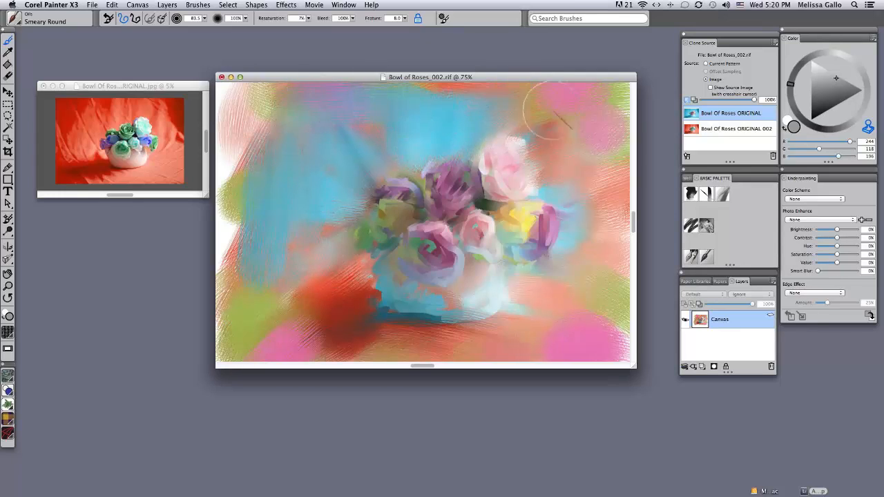
pyautogui.moveTo(297, 262)
pyautogui.mouseDown()
pyautogui.moveTo(369, 296)
pyautogui.moveTo(387, 325)
pyautogui.moveTo(435, 333)
pyautogui.moveTo(421, 325)
pyautogui.moveTo(532, 338)
pyautogui.moveTo(535, 277)
pyautogui.mouseUp()
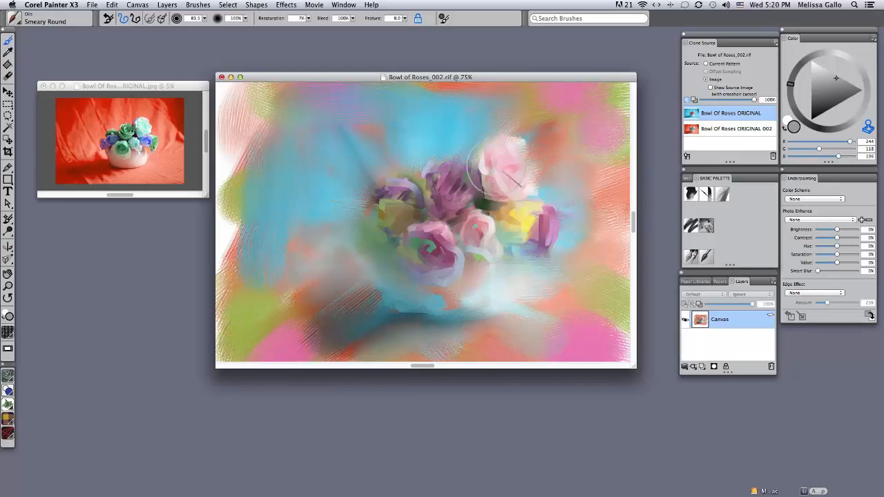
pyautogui.moveTo(378, 161)
pyautogui.mouseDown()
pyautogui.moveTo(376, 187)
pyautogui.moveTo(403, 176)
pyautogui.moveTo(389, 179)
pyautogui.moveTo(383, 202)
pyautogui.moveTo(367, 205)
pyautogui.moveTo(373, 254)
pyautogui.moveTo(392, 257)
pyautogui.moveTo(396, 272)
pyautogui.moveTo(382, 300)
pyautogui.moveTo(414, 292)
pyautogui.moveTo(432, 322)
pyautogui.moveTo(369, 319)
pyautogui.moveTo(433, 335)
pyautogui.moveTo(419, 320)
pyautogui.moveTo(442, 279)
pyautogui.moveTo(368, 233)
pyautogui.moveTo(381, 247)
pyautogui.moveTo(378, 199)
pyautogui.moveTo(403, 209)
pyautogui.moveTo(405, 197)
pyautogui.moveTo(447, 185)
pyautogui.mouseUp()
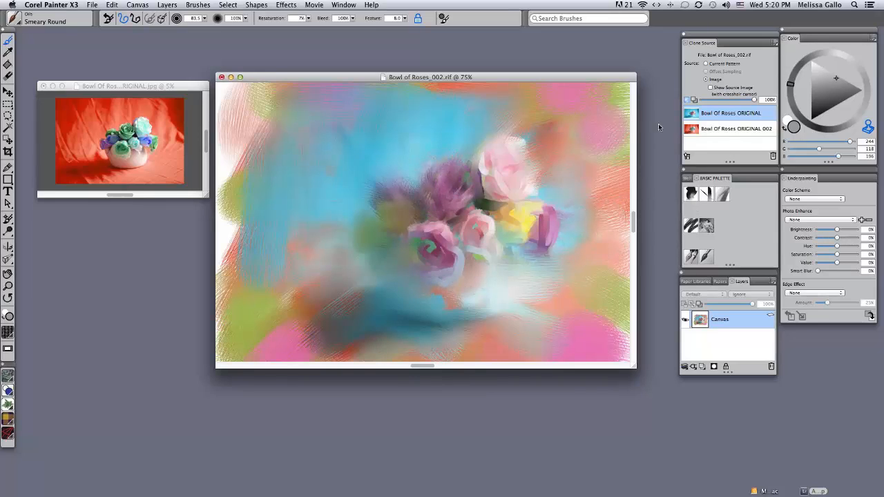
# - Refine the leftmost purple rose with the Sargent Brush, and paint light blue beside the bowl's left edge with tracing paper at 65%
pyautogui.click(706, 225)
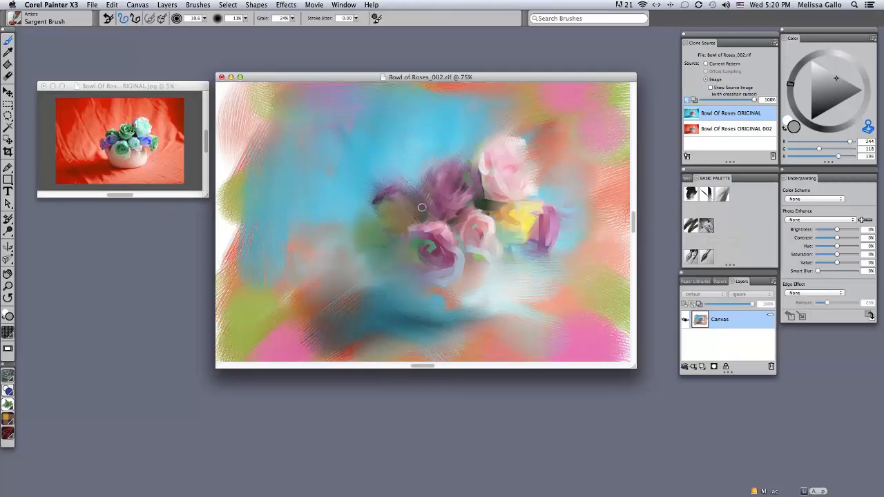
pyautogui.moveTo(391, 187); pyautogui.dragTo(415, 219)
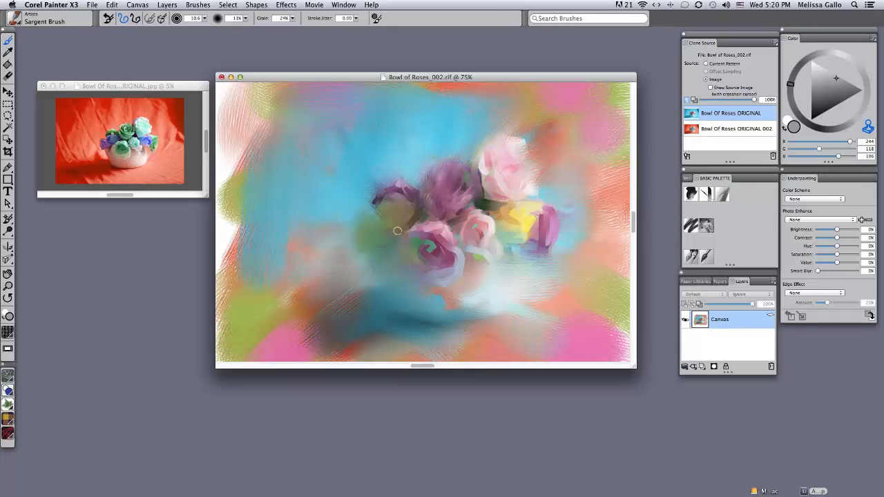
pyautogui.moveTo(753, 101); pyautogui.dragTo(736, 100)
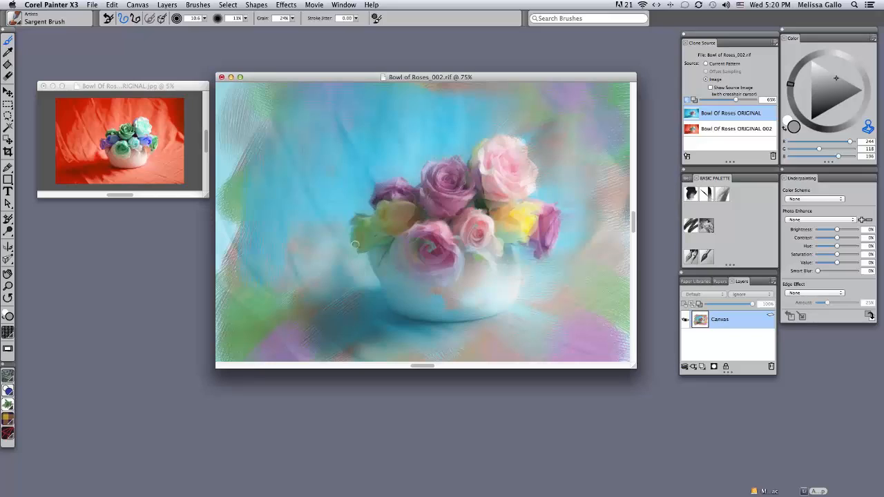
pyautogui.moveTo(358, 242)
pyautogui.mouseDown()
pyautogui.moveTo(333, 277)
pyautogui.moveTo(344, 247)
pyautogui.moveTo(375, 281)
pyautogui.mouseUp()
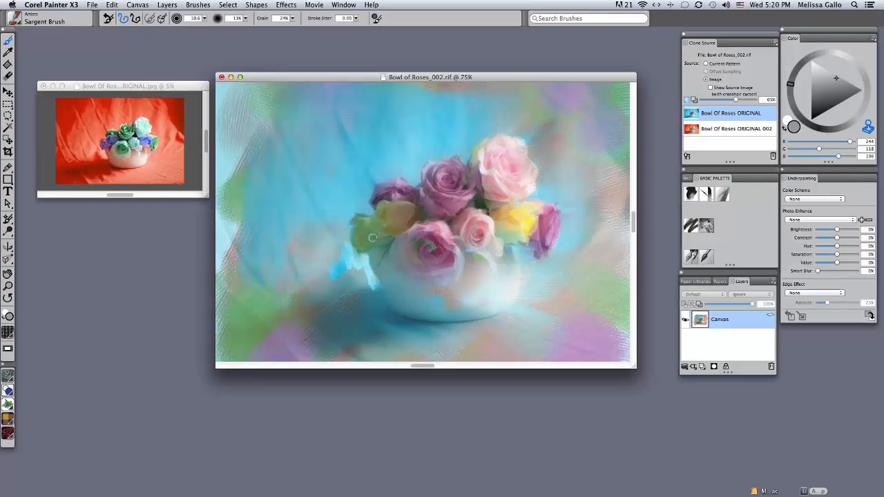
# - Refine the left yellow rose, the front purple rose and the bowl's right side, and save the painting as a new iteration
pyautogui.moveTo(383, 203); pyautogui.dragTo(407, 208)
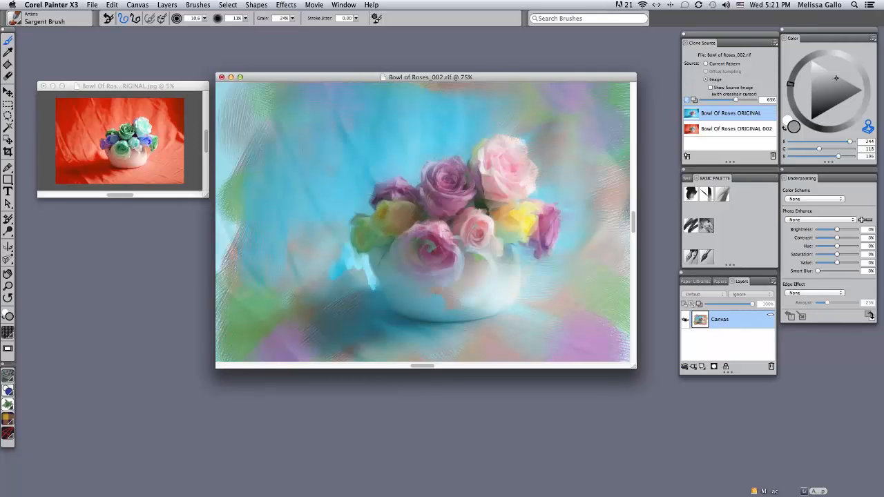
pyautogui.moveTo(432, 225); pyautogui.dragTo(460, 260)
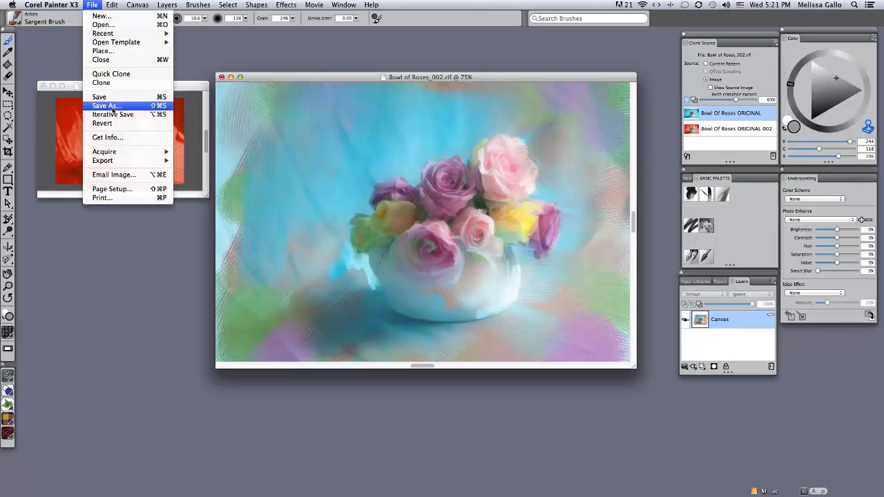
pyautogui.click(116, 114)
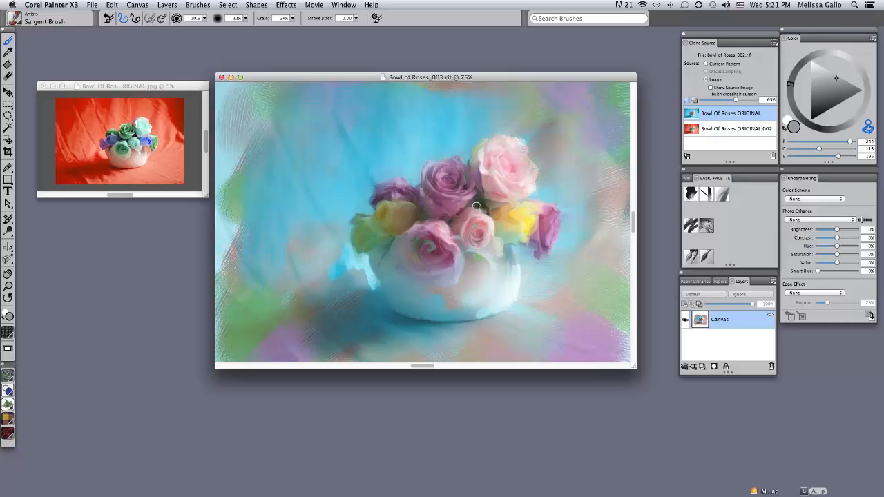
# - Set the tracing paper to 100%, then configure the Sargent Brush with dryout 5.7, grain 8% and stroke jitter 0.45
pyautogui.moveTo(736, 100); pyautogui.dragTo(758, 101)
pyautogui.hotkey('ctrl', 't')
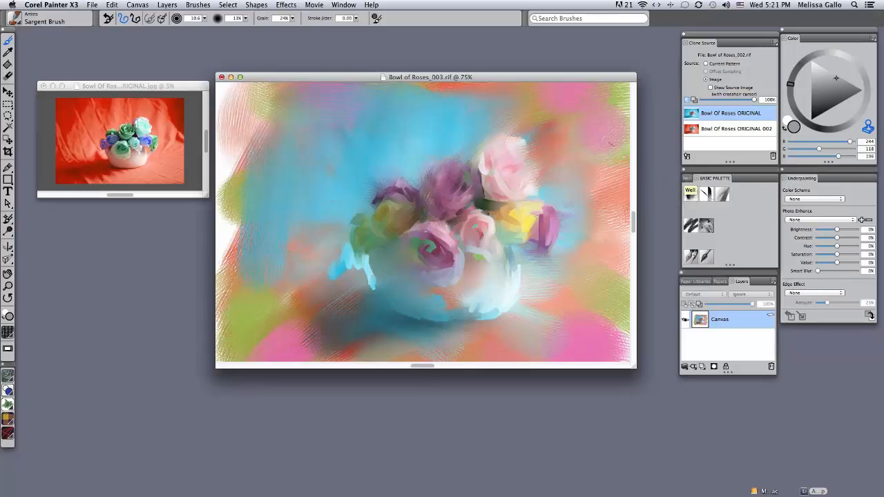
pyautogui.click(691, 192)
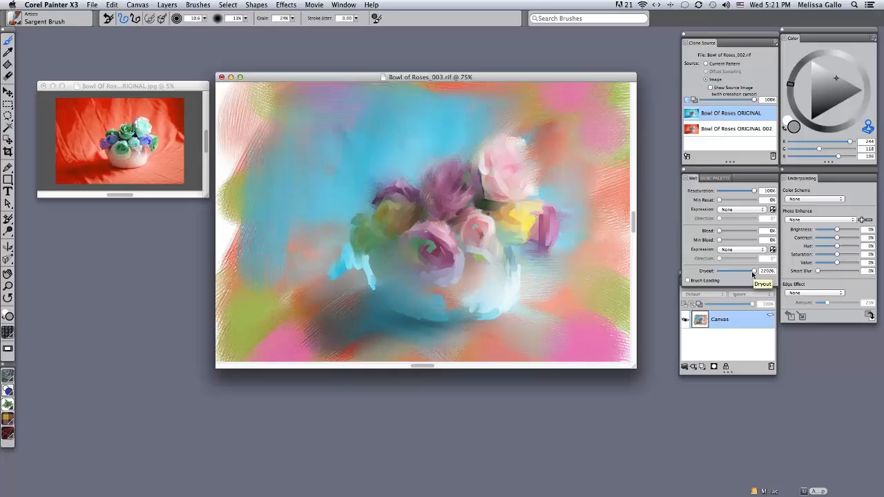
pyautogui.moveTo(754, 272); pyautogui.dragTo(723, 274)
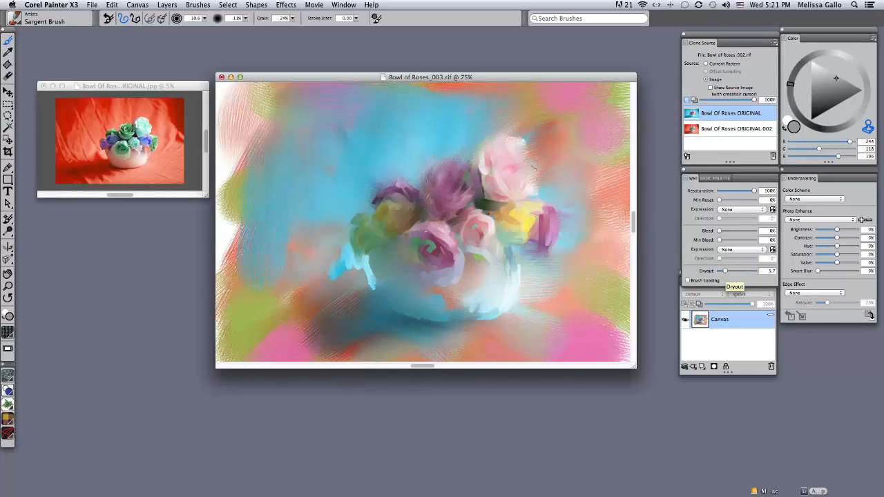
pyautogui.click(292, 20)
pyautogui.moveTo(268, 28); pyautogui.dragTo(256, 27)
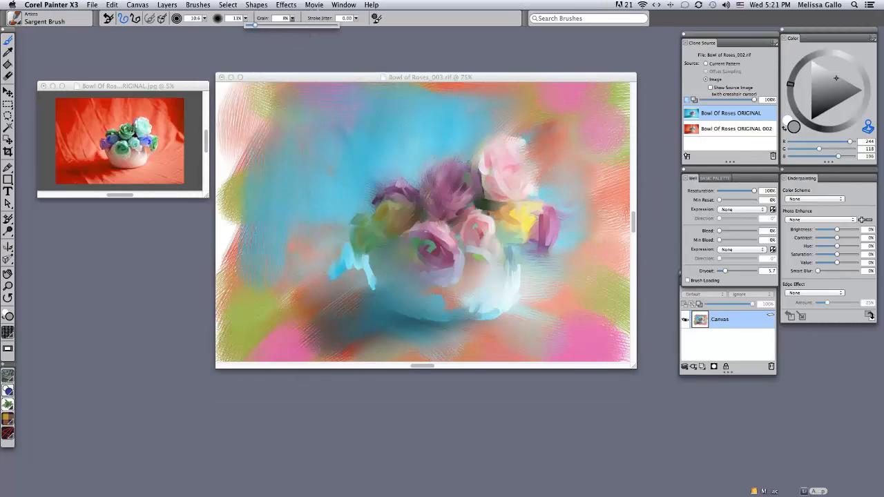
pyautogui.click(356, 19)
pyautogui.moveTo(310, 27); pyautogui.dragTo(319, 29)
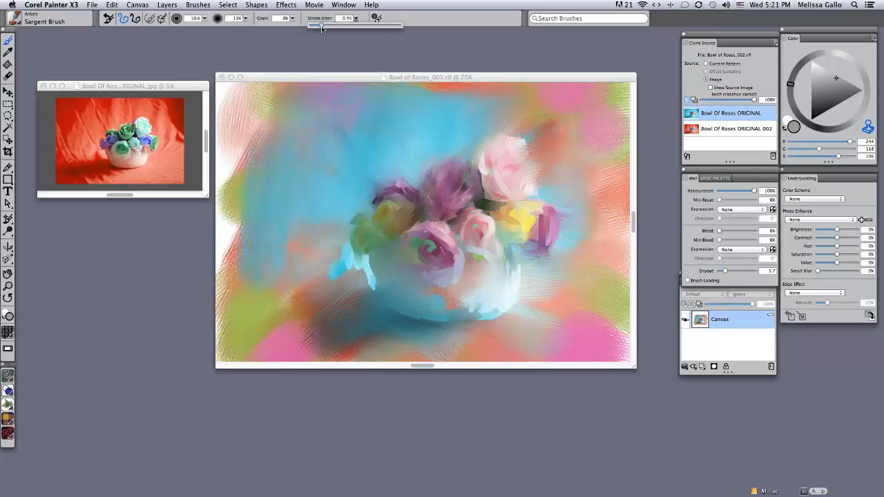
# - Paint a blue patch beside the bowl's left edge, and with size 29.4 extend it under the bowl and around the left roses
pyautogui.click(358, 263)
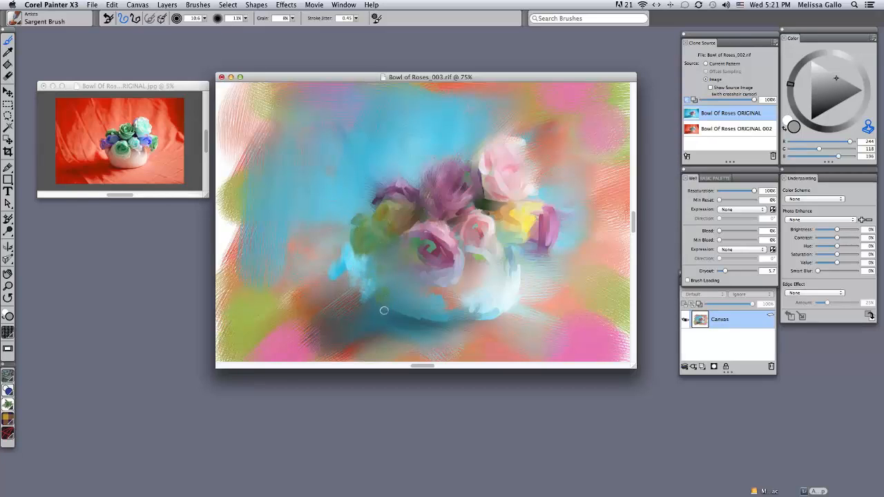
pyautogui.moveTo(329, 293)
pyautogui.mouseDown()
pyautogui.moveTo(339, 279)
pyautogui.moveTo(331, 261)
pyautogui.moveTo(349, 240)
pyautogui.moveTo(345, 271)
pyautogui.moveTo(367, 286)
pyautogui.moveTo(373, 271)
pyautogui.moveTo(380, 289)
pyautogui.mouseUp()
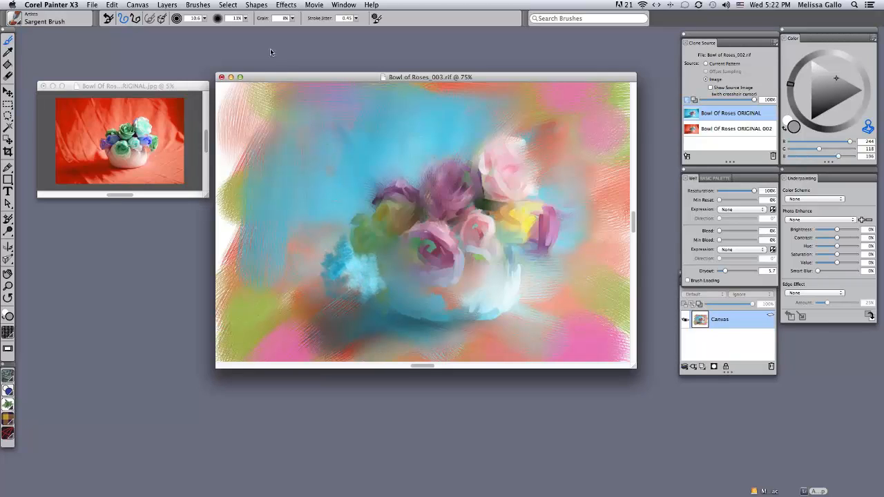
pyautogui.click(204, 19)
pyautogui.moveTo(194, 26); pyautogui.dragTo(205, 25)
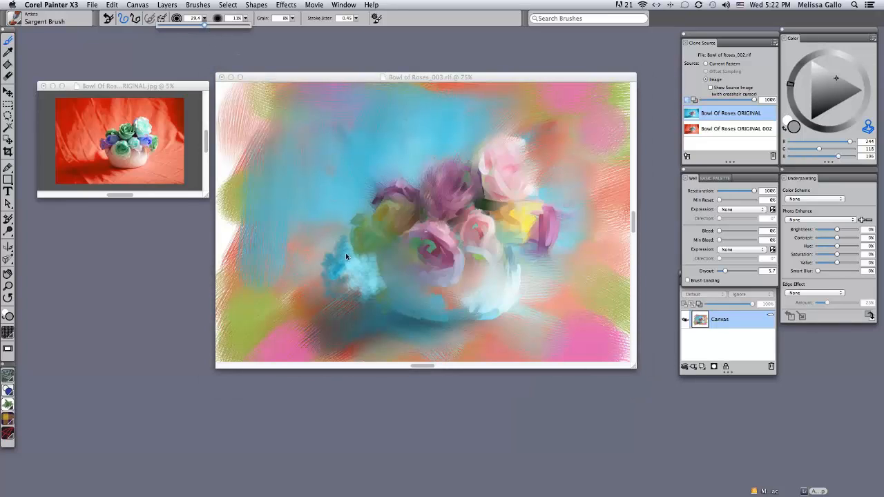
pyautogui.moveTo(351, 241)
pyautogui.mouseDown()
pyautogui.moveTo(336, 264)
pyautogui.moveTo(311, 257)
pyautogui.moveTo(335, 230)
pyautogui.moveTo(387, 289)
pyautogui.moveTo(394, 320)
pyautogui.mouseUp()
pyautogui.moveTo(341, 296)
pyautogui.mouseDown()
pyautogui.moveTo(317, 283)
pyautogui.moveTo(395, 315)
pyautogui.moveTo(361, 315)
pyautogui.moveTo(444, 317)
pyautogui.moveTo(404, 313)
pyautogui.moveTo(389, 289)
pyautogui.moveTo(387, 306)
pyautogui.moveTo(407, 303)
pyautogui.moveTo(416, 320)
pyautogui.moveTo(437, 313)
pyautogui.moveTo(386, 294)
pyautogui.mouseUp()
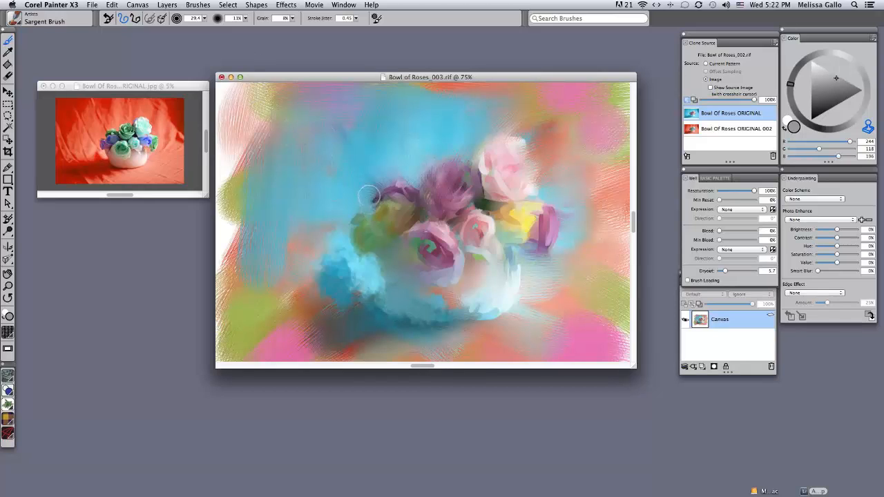
pyautogui.moveTo(392, 183)
pyautogui.mouseDown()
pyautogui.moveTo(408, 207)
pyautogui.moveTo(340, 220)
pyautogui.mouseUp()
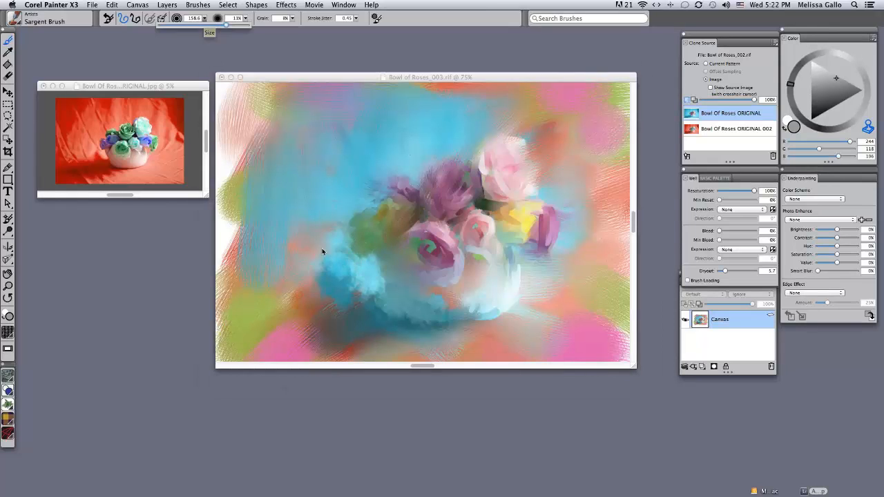
# - Set the Sargent Brush size to 45.4 and paint over the blue patch and the bowl's lower middle
pyautogui.click(323, 252)
pyautogui.click(205, 19)
pyautogui.click(207, 26)
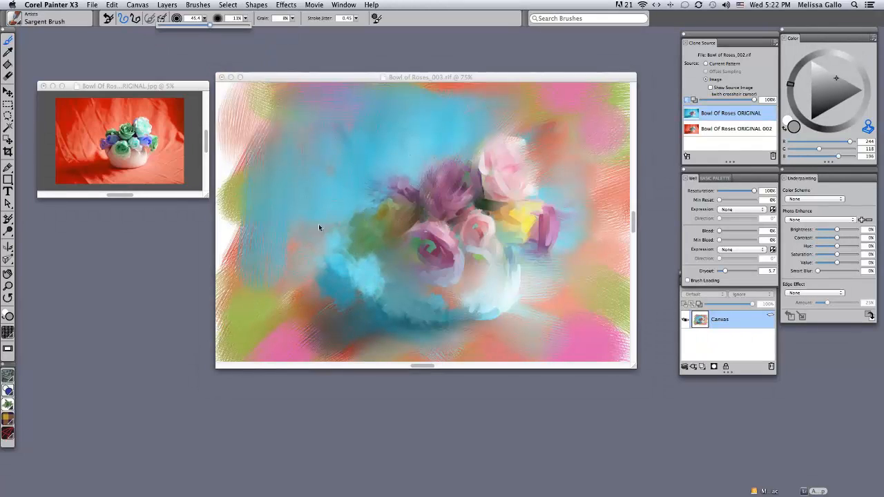
pyautogui.click(319, 228)
pyautogui.moveTo(333, 266); pyautogui.dragTo(359, 283)
pyautogui.moveTo(453, 306)
pyautogui.mouseDown()
pyautogui.moveTo(474, 300)
pyautogui.moveTo(473, 288)
pyautogui.mouseUp()
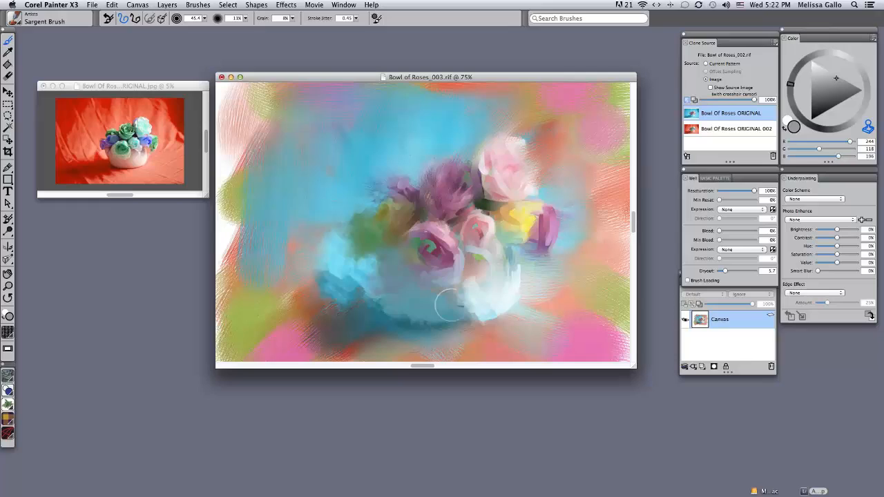
# - Add fine size 6.6 strokes along the bowl's lower edge, beside the left roses and across the blue patch
pyautogui.moveTo(204, 19); pyautogui.dragTo(185, 26)
pyautogui.moveTo(458, 327)
pyautogui.mouseDown()
pyautogui.moveTo(390, 312)
pyautogui.moveTo(402, 315)
pyautogui.mouseUp()
pyautogui.moveTo(385, 303); pyautogui.dragTo(353, 235)
pyautogui.moveTo(373, 200)
pyautogui.mouseDown()
pyautogui.moveTo(378, 185)
pyautogui.moveTo(385, 202)
pyautogui.mouseUp()
pyautogui.moveTo(366, 289); pyautogui.dragTo(326, 267)
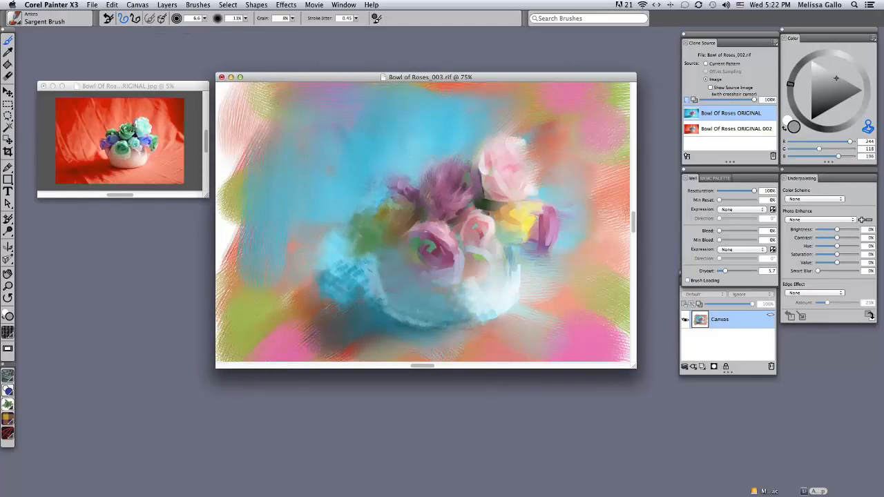
pyautogui.moveTo(380, 303); pyautogui.dragTo(365, 260)
pyautogui.moveTo(354, 273)
pyautogui.mouseDown()
pyautogui.moveTo(330, 248)
pyautogui.moveTo(345, 227)
pyautogui.mouseUp()
pyautogui.moveTo(355, 254)
pyautogui.mouseDown()
pyautogui.moveTo(362, 289)
pyautogui.moveTo(391, 311)
pyautogui.mouseUp()
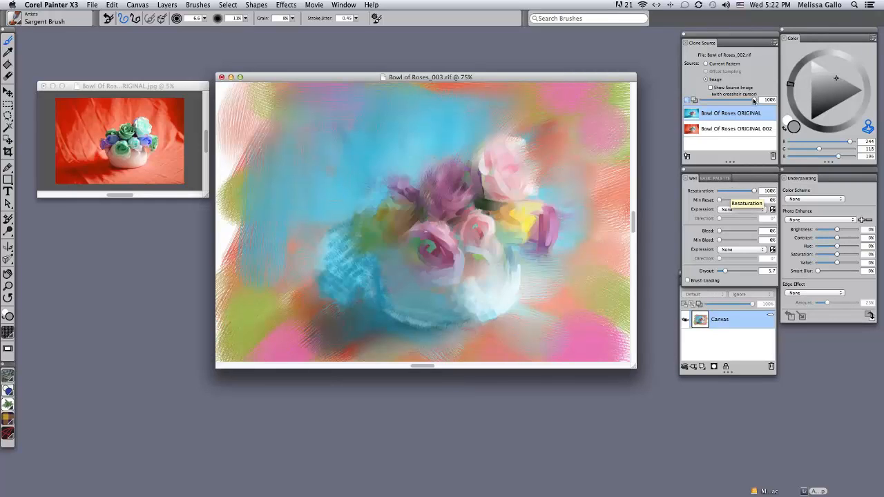
# - Lower the tracing paper to 57%, raise the Sargent Brush grain to 60%, and stroke the blue patch beside the bowl
pyautogui.moveTo(754, 101); pyautogui.dragTo(732, 100)
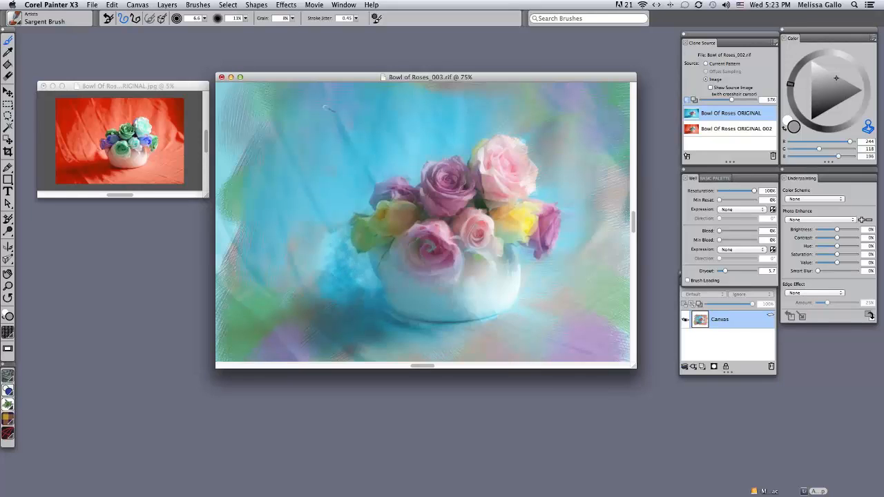
pyautogui.moveTo(295, 19)
pyautogui.mouseDown()
pyautogui.moveTo(295, 30)
pyautogui.moveTo(259, 29)
pyautogui.moveTo(304, 28)
pyautogui.mouseUp()
pyautogui.moveTo(345, 234)
pyautogui.mouseDown()
pyautogui.moveTo(349, 267)
pyautogui.moveTo(362, 252)
pyautogui.moveTo(354, 264)
pyautogui.mouseUp()
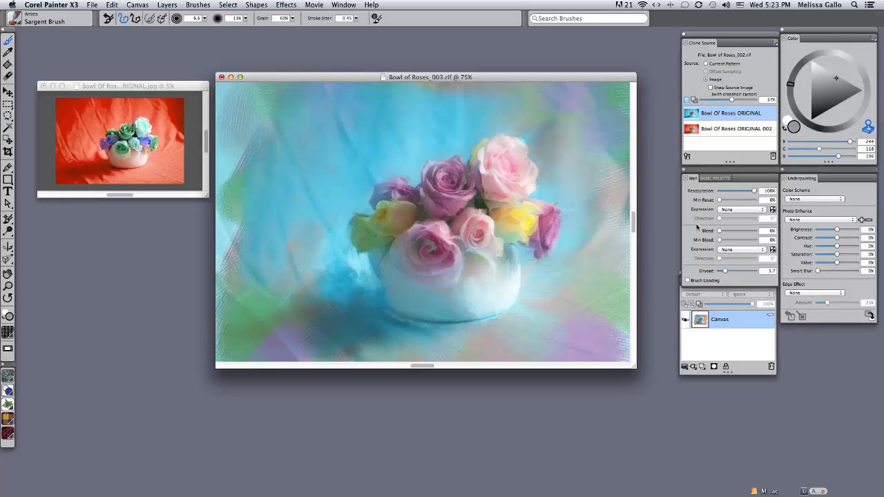
# - Smooth the blue patch left of the bowl with Smeary Round at size 17.8 and feature 3.7, finishing with tracing paper at 100%
pyautogui.click(717, 179)
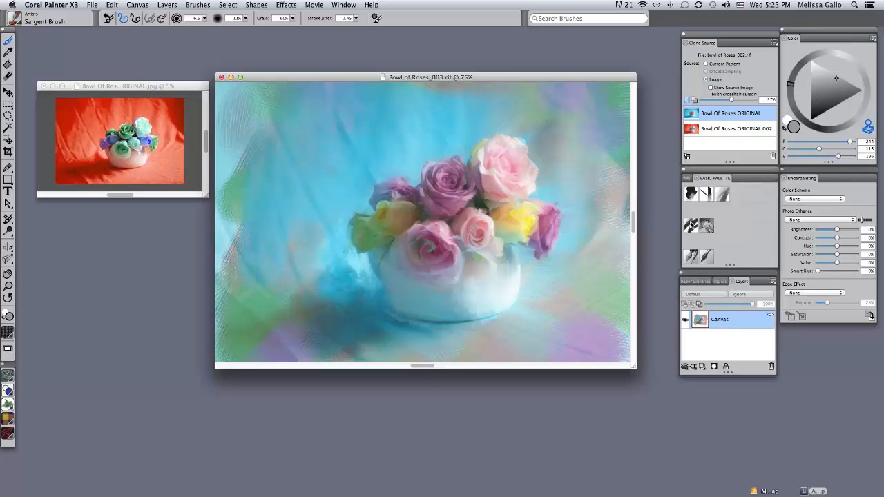
pyautogui.click(690, 227)
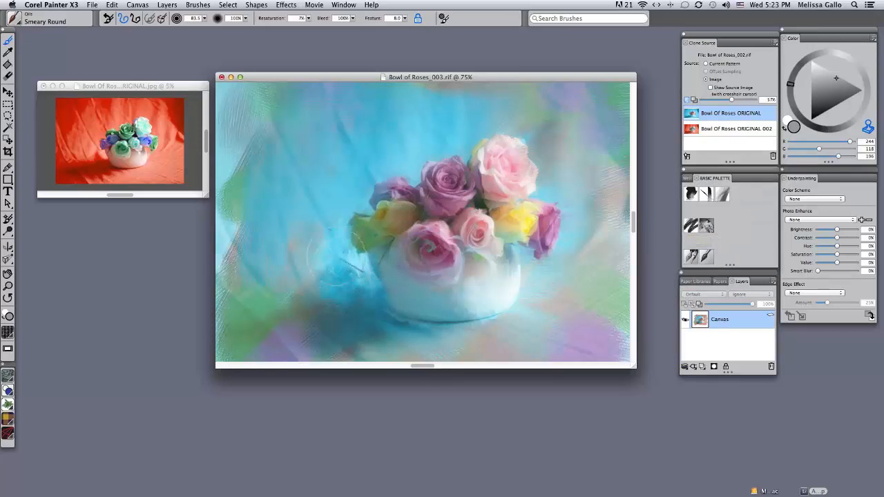
pyautogui.moveTo(205, 18)
pyautogui.mouseDown()
pyautogui.moveTo(210, 30)
pyautogui.moveTo(196, 34)
pyautogui.mouseUp()
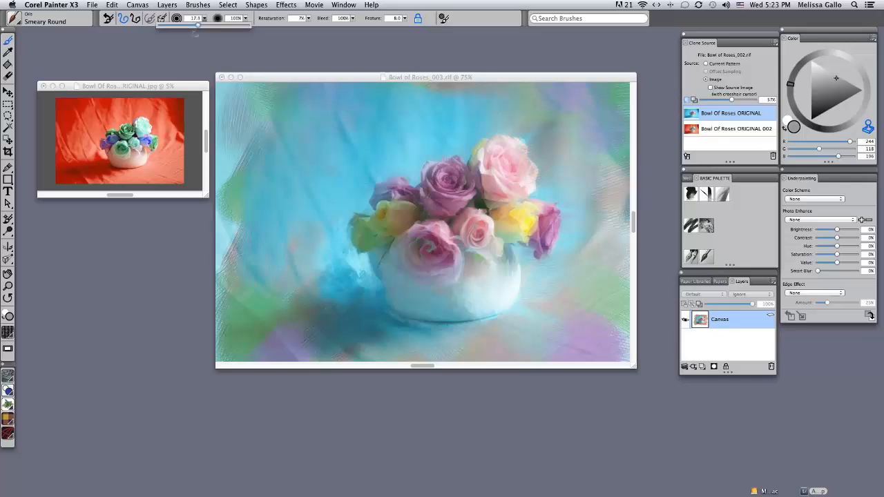
pyautogui.click(331, 260)
pyautogui.moveTo(348, 247)
pyautogui.mouseDown()
pyautogui.moveTo(361, 297)
pyautogui.moveTo(346, 290)
pyautogui.moveTo(373, 288)
pyautogui.mouseUp()
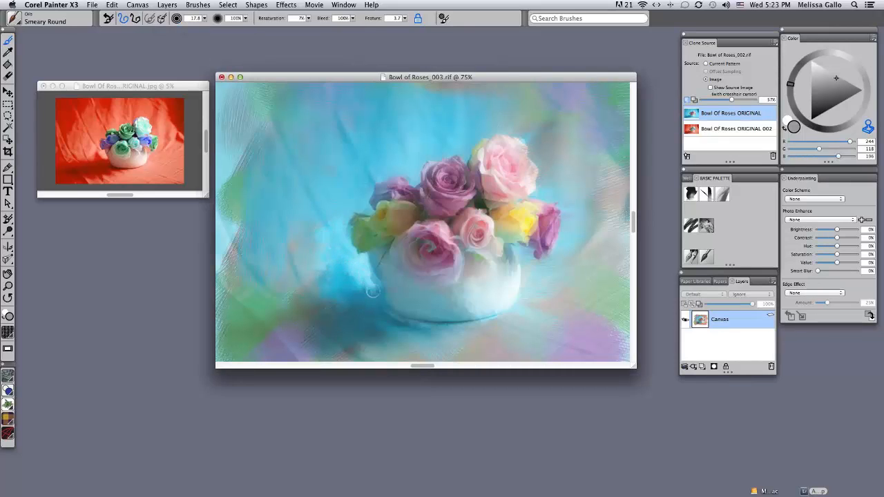
pyautogui.moveTo(731, 99); pyautogui.dragTo(755, 100)
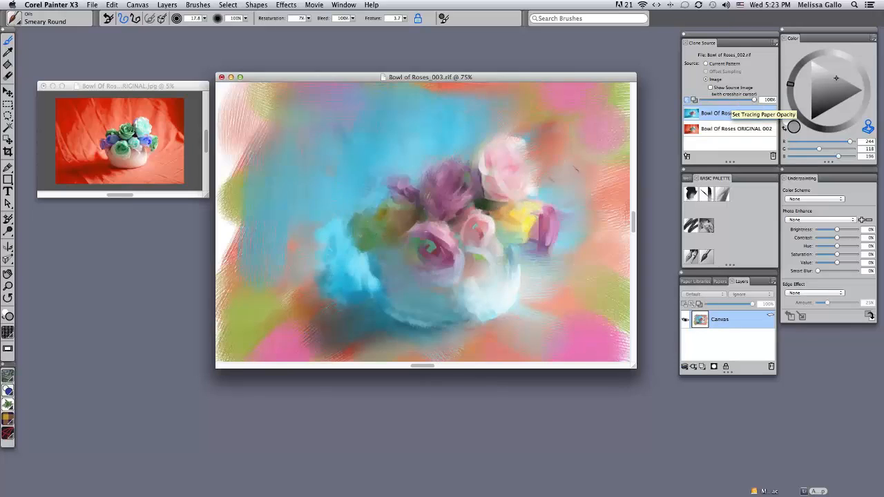
pyautogui.moveTo(362, 274); pyautogui.dragTo(366, 290)
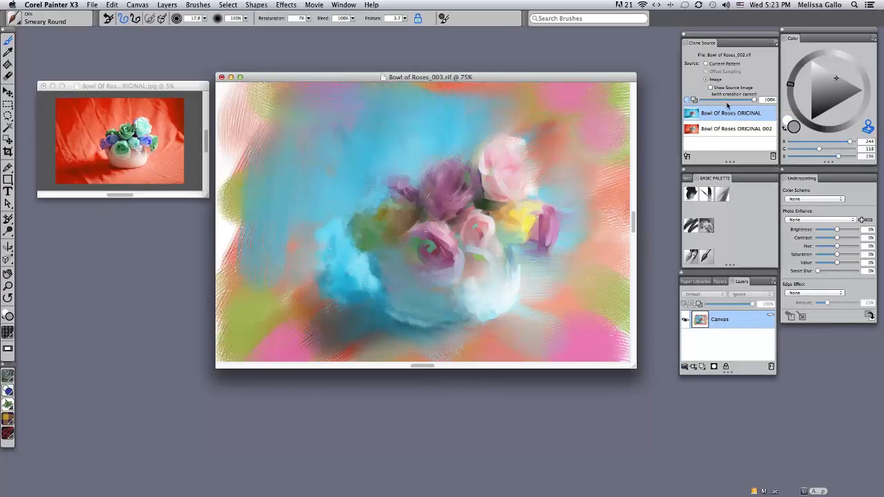
# - Refine the bowl's lower edge and right side, the rightmost purple rose and the upper purple rose with tracing paper at 68%
pyautogui.moveTo(754, 99); pyautogui.dragTo(737, 99)
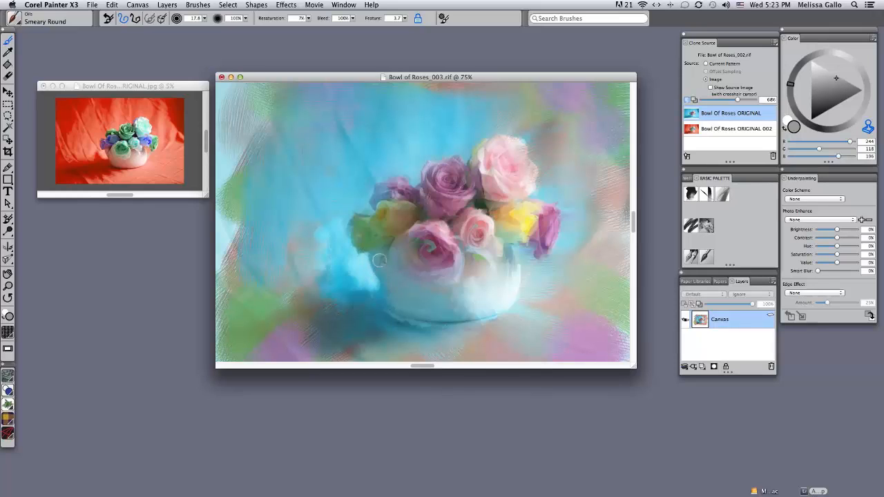
pyautogui.moveTo(396, 309); pyautogui.dragTo(448, 316)
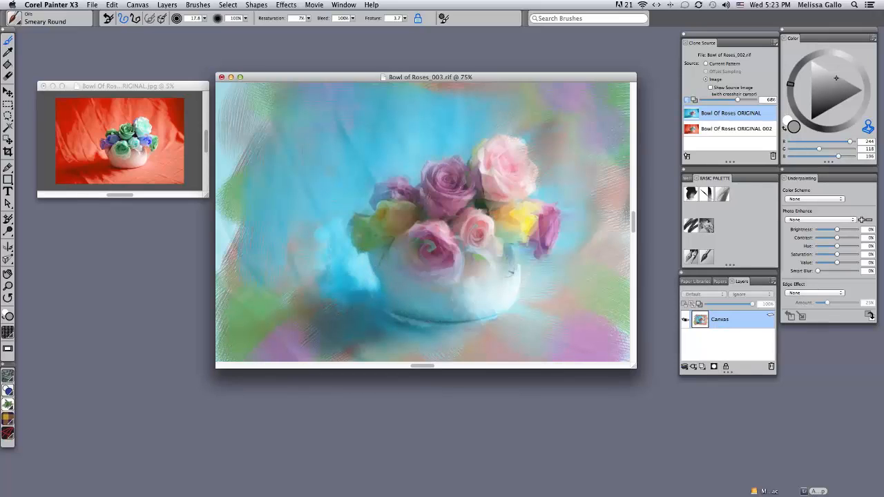
pyautogui.moveTo(510, 273)
pyautogui.mouseDown()
pyautogui.moveTo(515, 291)
pyautogui.moveTo(441, 319)
pyautogui.moveTo(446, 310)
pyautogui.mouseUp()
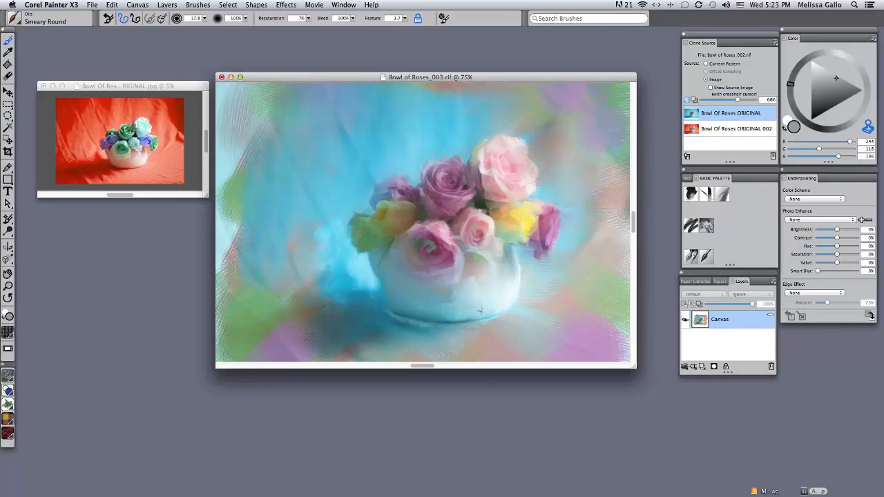
pyautogui.moveTo(545, 218); pyautogui.dragTo(547, 236)
pyautogui.moveTo(422, 215)
pyautogui.mouseDown()
pyautogui.moveTo(431, 205)
pyautogui.moveTo(427, 181)
pyautogui.moveTo(460, 176)
pyautogui.moveTo(467, 199)
pyautogui.mouseUp()
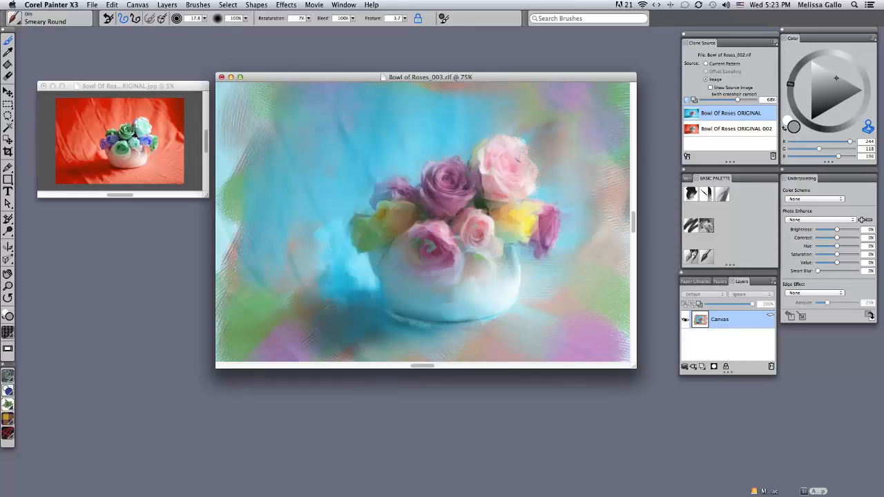
# - Reset the Sargent Brush to its default settings, test it in pink on the left yellow rose, and turn Clone Color back on
pyautogui.click(706, 225)
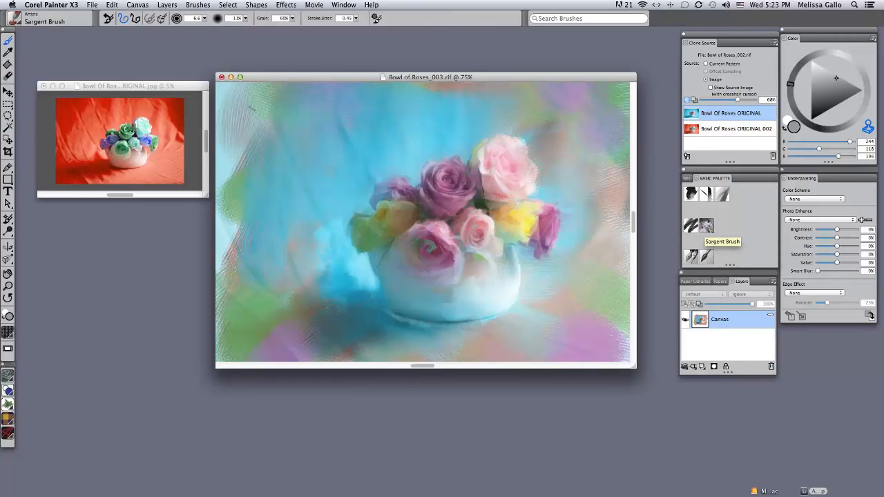
pyautogui.click(107, 20)
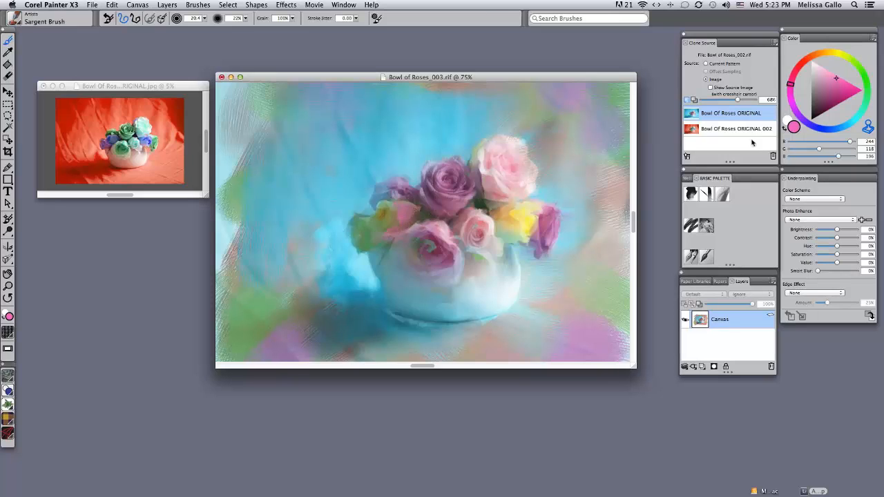
pyautogui.click(869, 128)
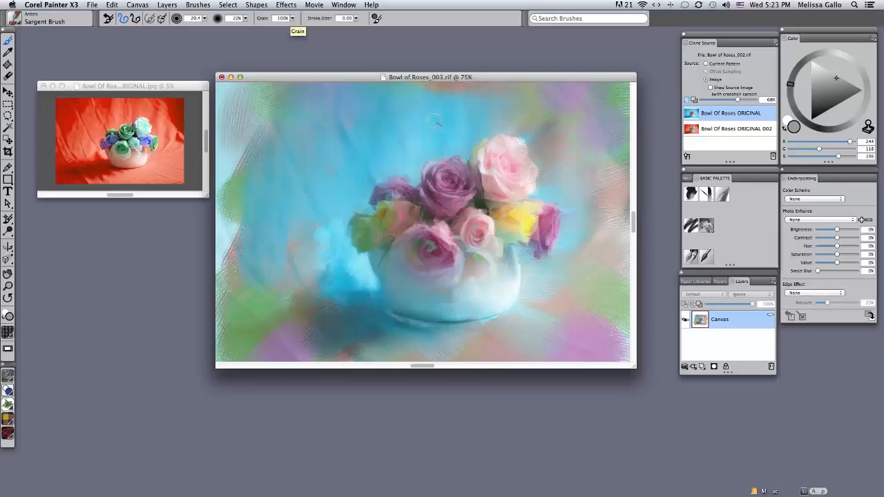
# - Set the Sargent Brush size to 7.2 and the tracing paper to 100%, and add crisp strokes to the purple roses
pyautogui.click(205, 20)
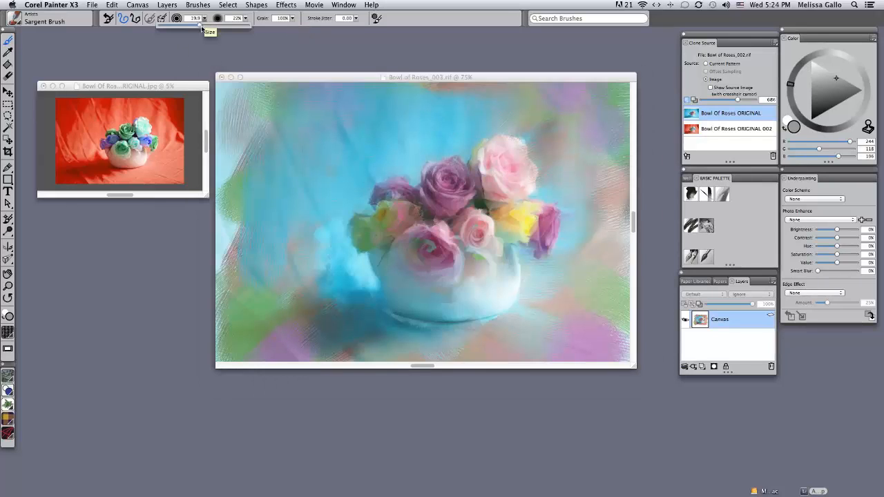
pyautogui.moveTo(197, 26); pyautogui.dragTo(186, 26)
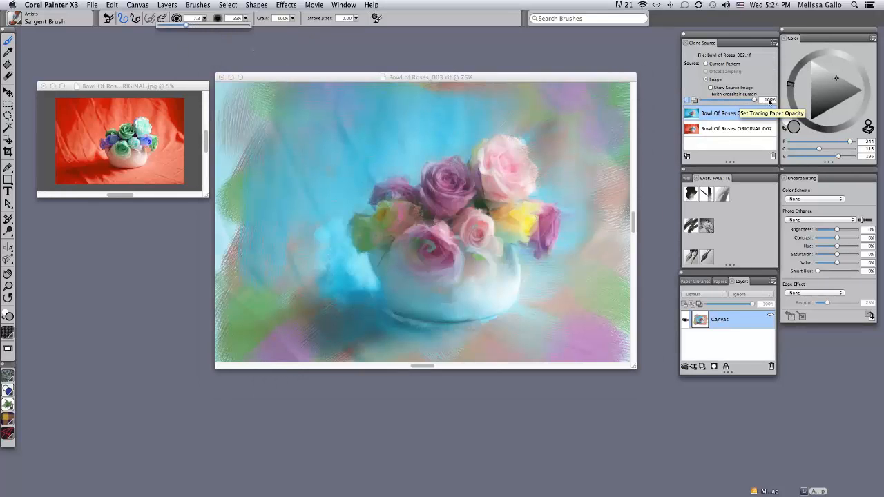
pyautogui.moveTo(738, 100); pyautogui.dragTo(755, 100)
pyautogui.click(467, 176)
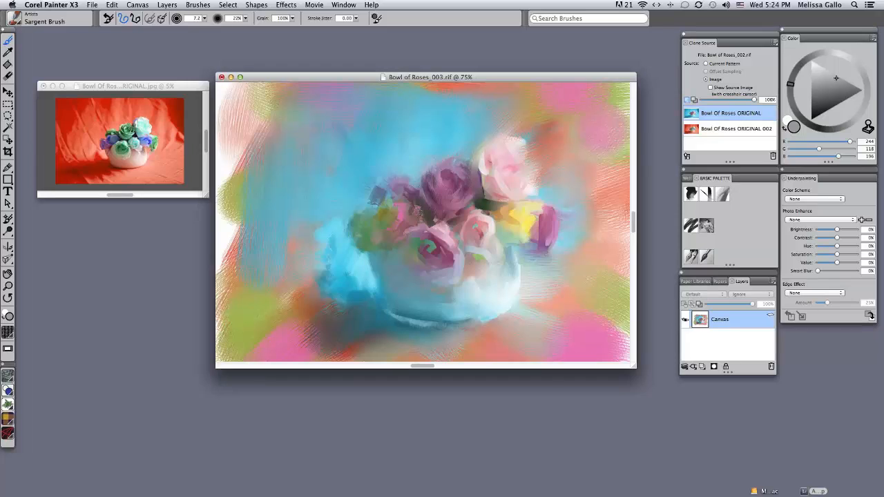
# - Refine the upper pink rose and the bowl's base with tracing paper at 77%, return it to 100%, and save a new iteration
pyautogui.click(742, 100)
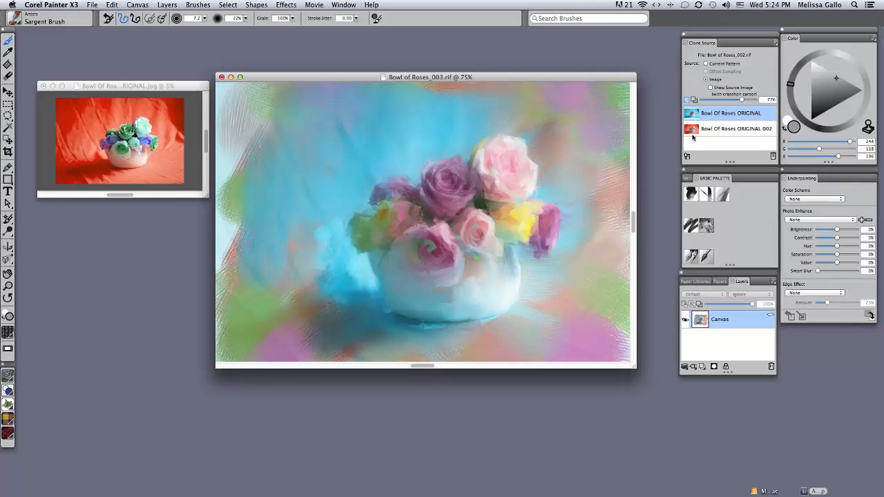
pyautogui.moveTo(742, 100); pyautogui.dragTo(756, 99)
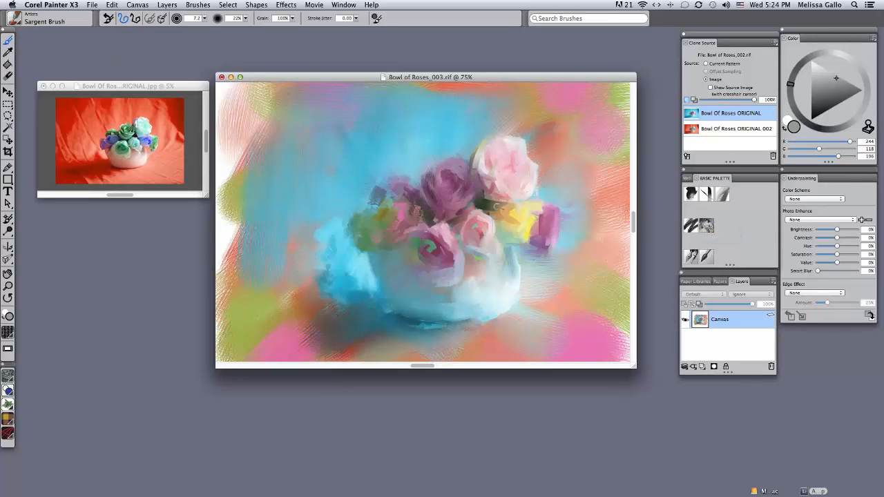
pyautogui.click(90, 5)
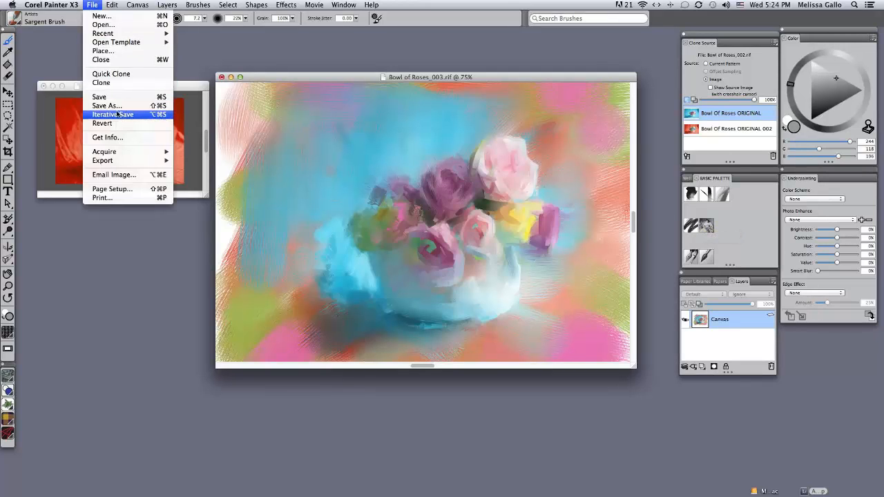
pyautogui.click(123, 167)
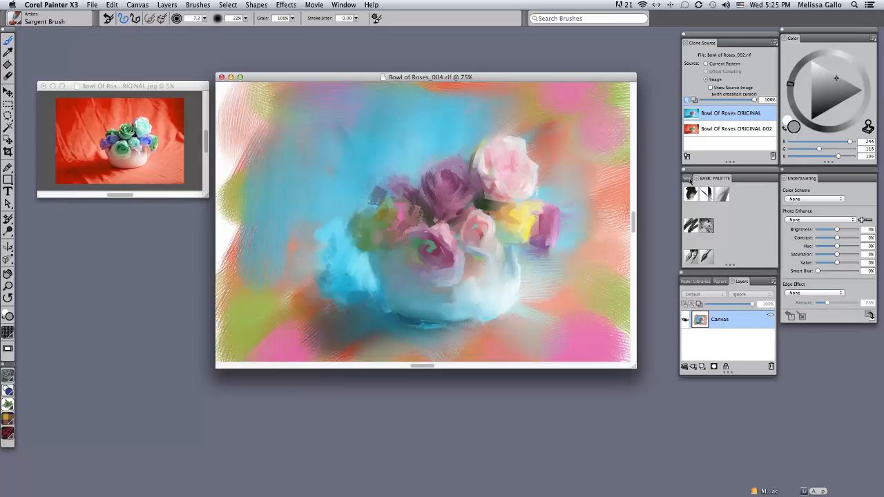
# - Set the Sargent Brush to size 6.4 with Clone Color on, and rework the front purple rose, using tracing paper at 69% before restoring 100%
pyautogui.click(707, 228)
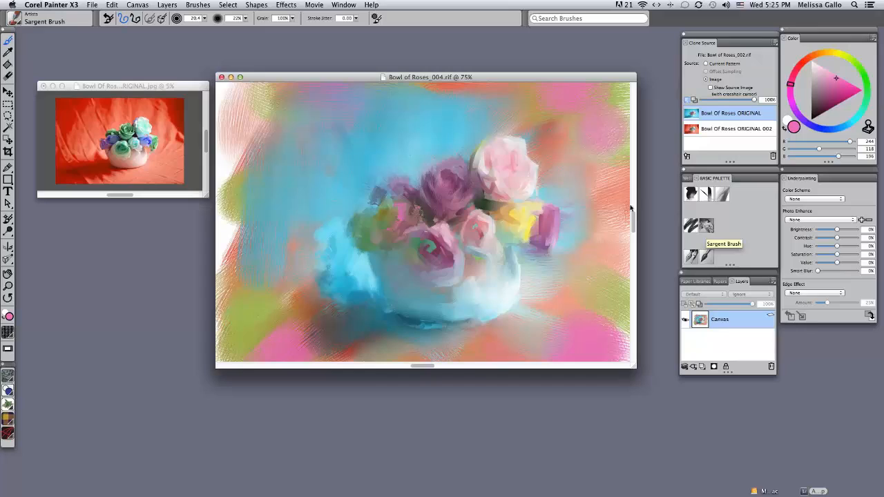
pyautogui.click(205, 18)
pyautogui.moveTo(197, 27); pyautogui.dragTo(185, 30)
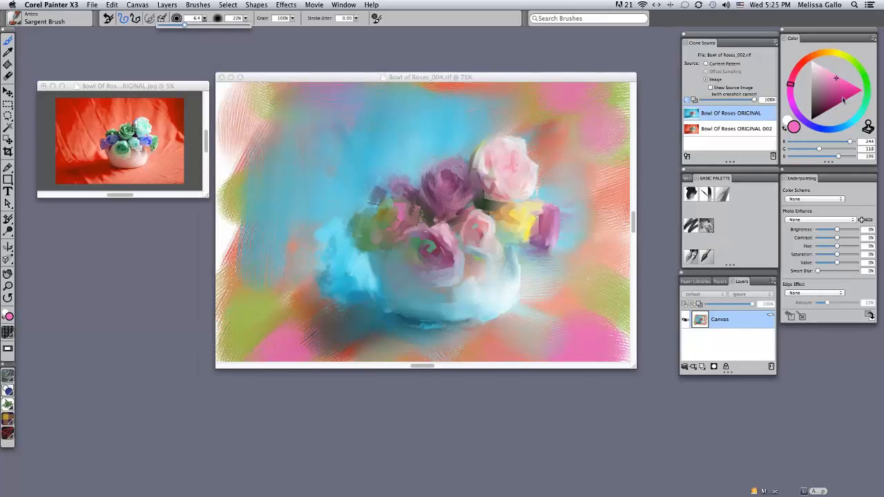
pyautogui.click(868, 127)
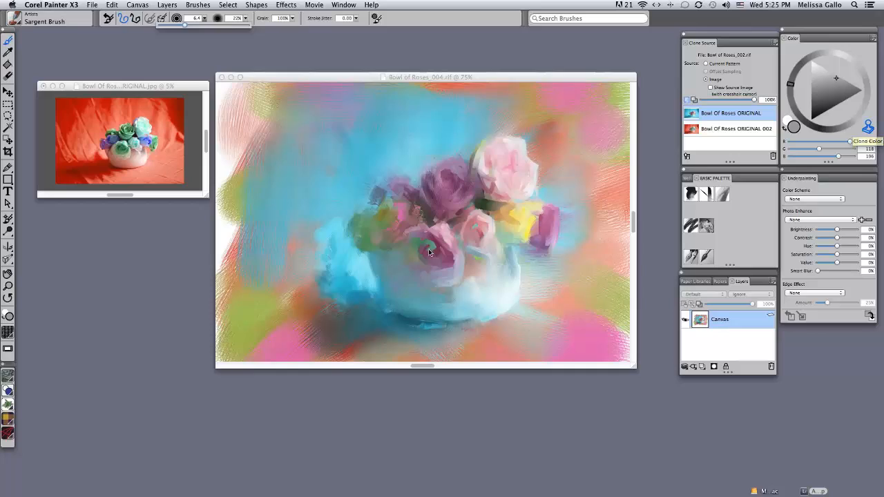
pyautogui.click(441, 253)
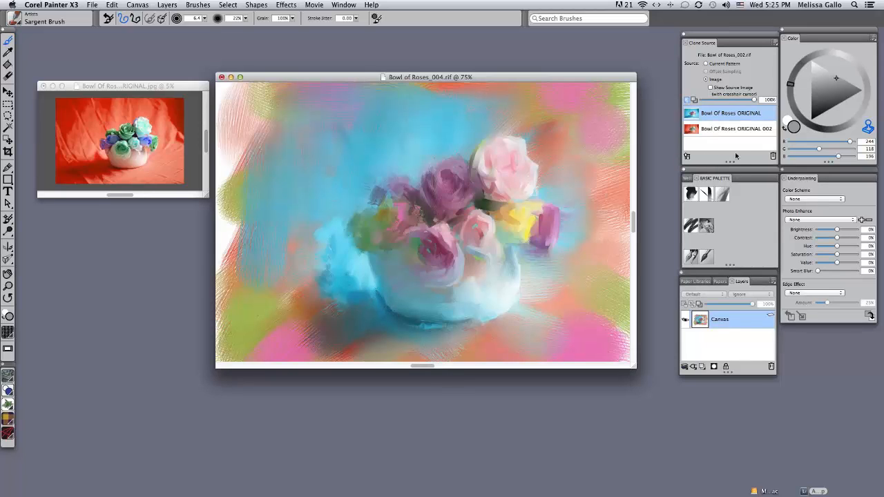
pyautogui.moveTo(753, 100); pyautogui.dragTo(717, 101)
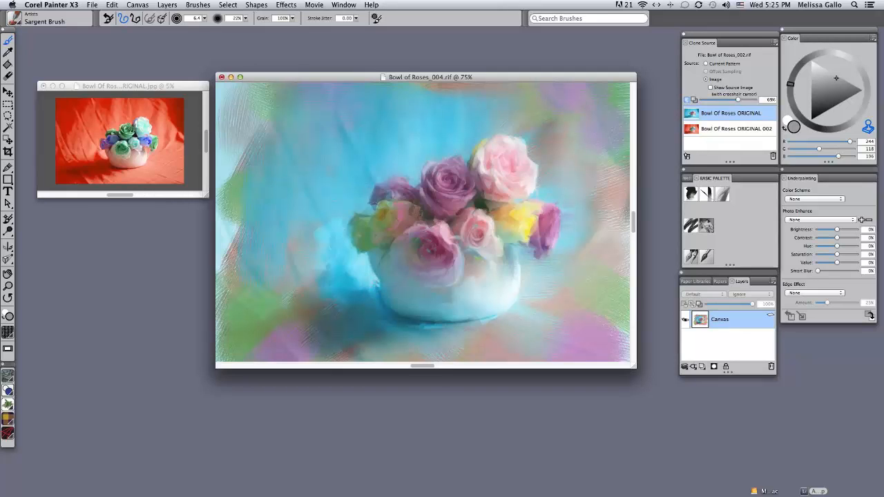
pyautogui.moveTo(738, 99); pyautogui.dragTo(755, 99)
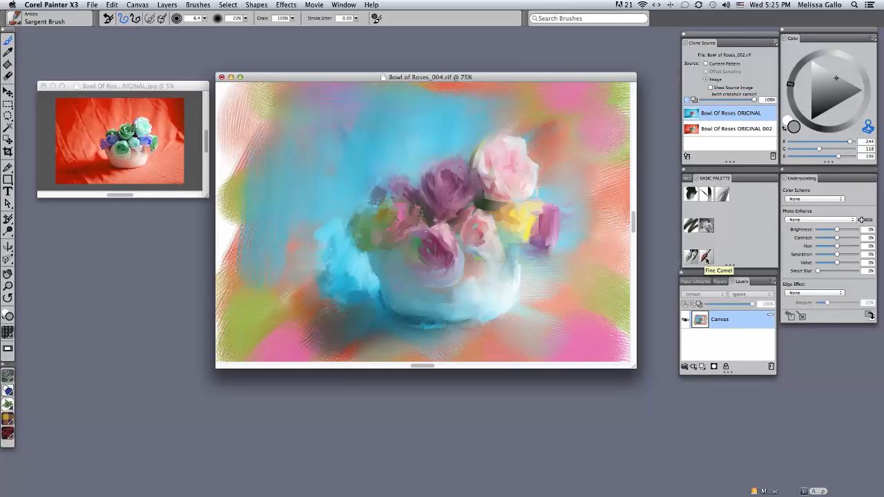
# - Detail the roses and the bowl's edges with Fine Camel, lowering tracing paper to 41% and raising it back to 99%
pyautogui.click(706, 258)
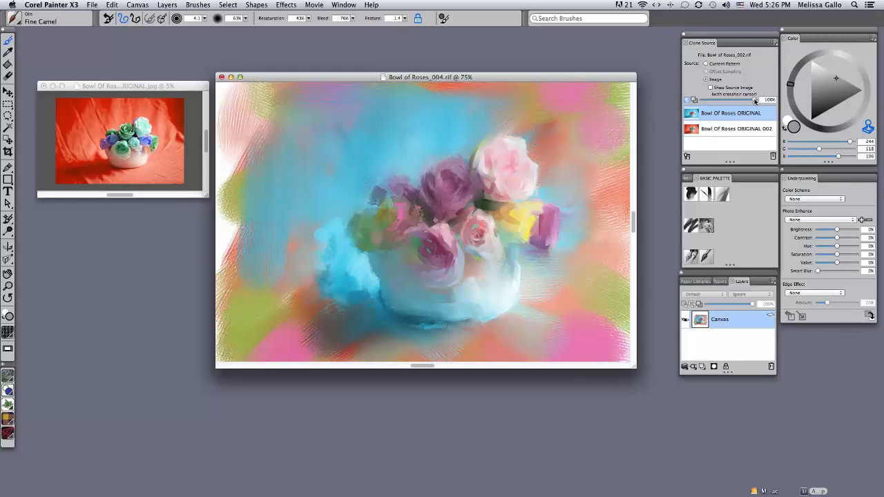
pyautogui.moveTo(753, 99); pyautogui.dragTo(723, 99)
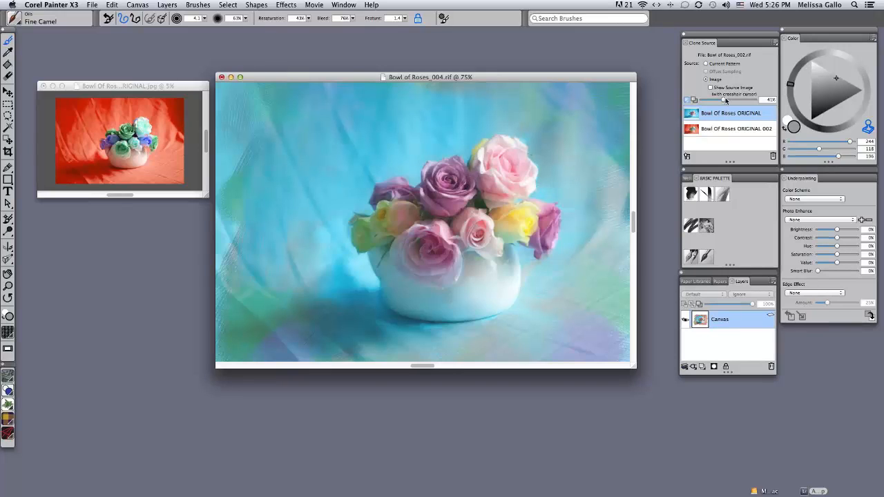
pyautogui.moveTo(725, 97); pyautogui.dragTo(754, 99)
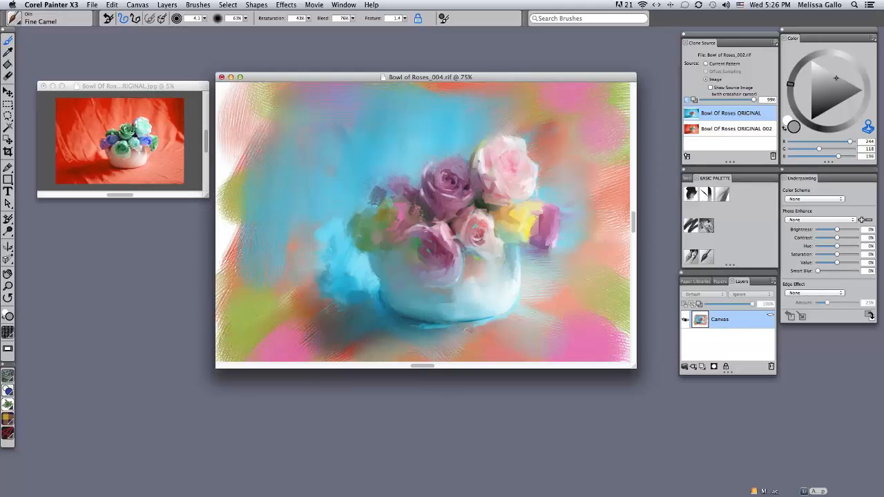
# - Add short Fine Camel strokes beneath the bowl and save the painting as a new iteration
pyautogui.moveTo(419, 325)
pyautogui.mouseDown()
pyautogui.moveTo(449, 330)
pyautogui.moveTo(413, 327)
pyautogui.mouseUp()
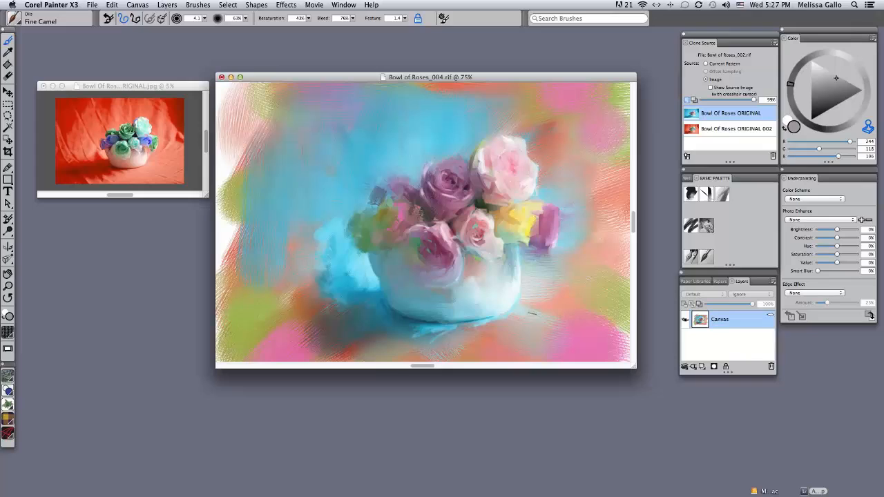
pyautogui.click(91, 5)
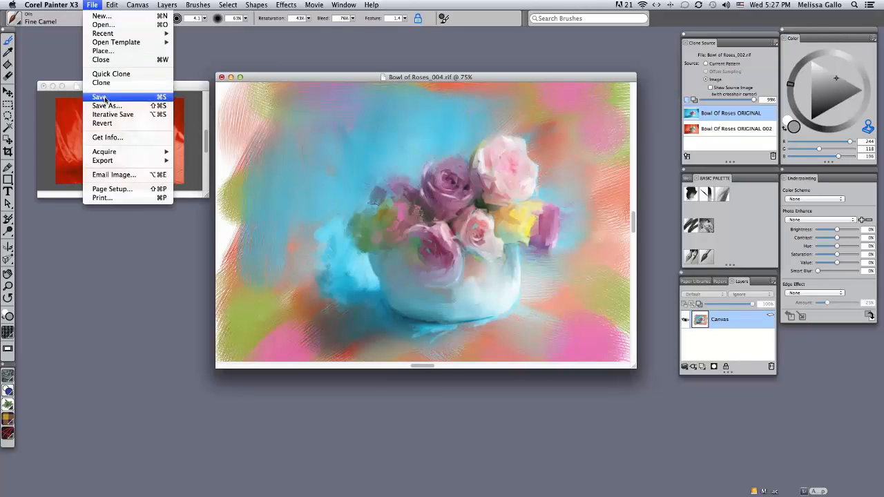
pyautogui.click(117, 115)
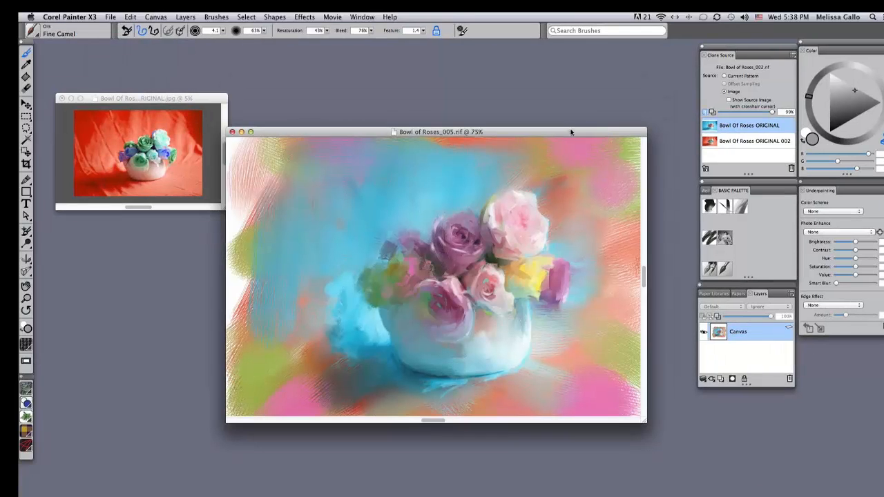
# - Set the Sargent Brush size to 34.8 and paint broad blue clone-colour strokes across the table beneath the bowl
pyautogui.moveTo(576, 130); pyautogui.dragTo(589, 105)
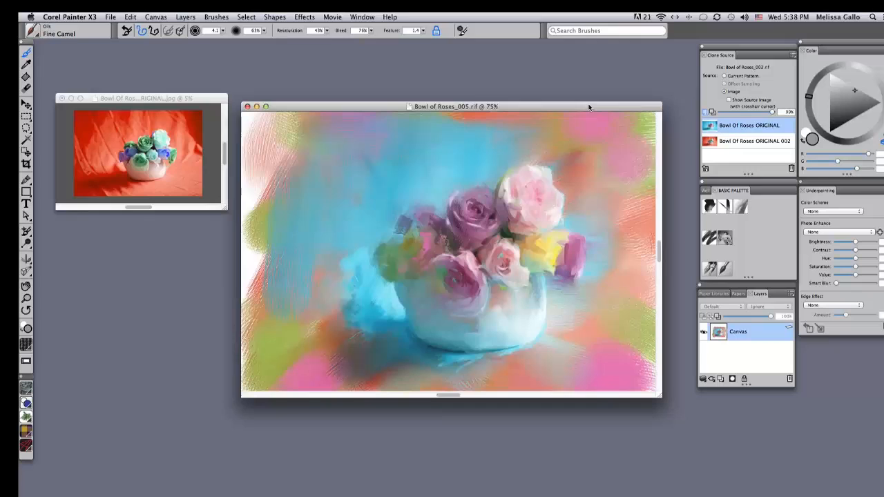
pyautogui.click(722, 239)
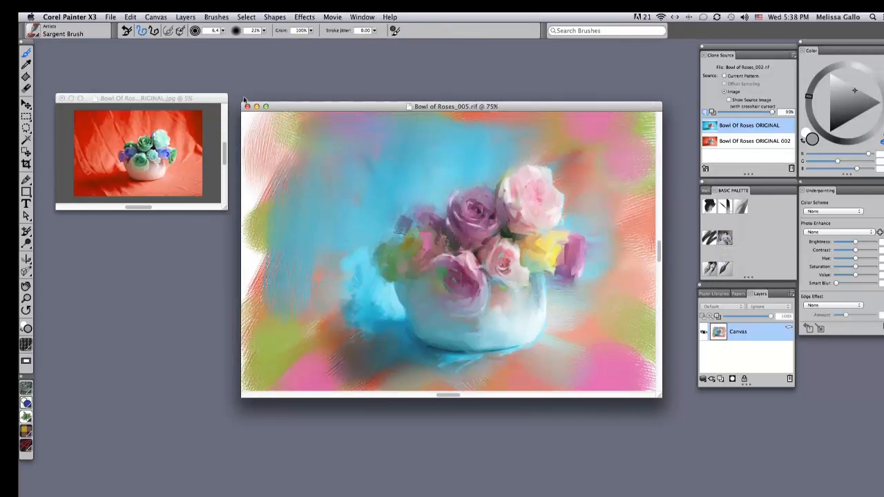
pyautogui.click(223, 30)
pyautogui.moveTo(206, 38); pyautogui.dragTo(225, 38)
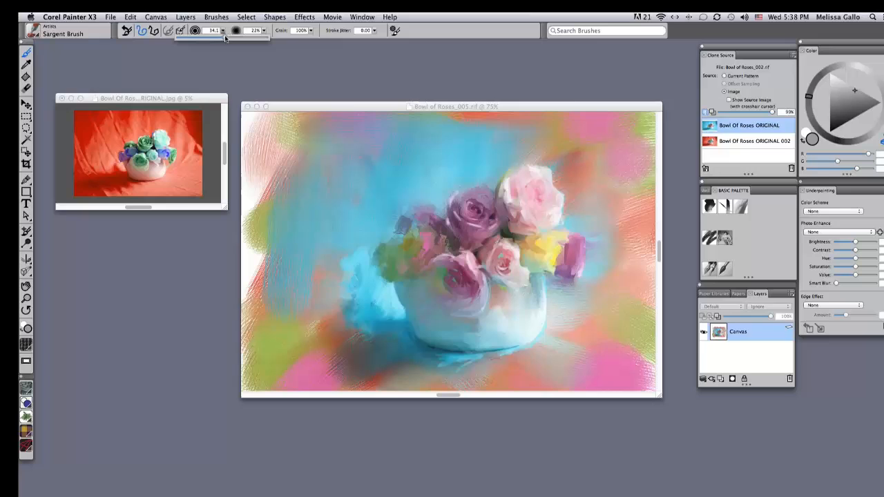
pyautogui.click(427, 355)
pyautogui.moveTo(415, 355)
pyautogui.mouseDown()
pyautogui.moveTo(342, 383)
pyautogui.moveTo(372, 352)
pyautogui.moveTo(384, 361)
pyautogui.moveTo(476, 361)
pyautogui.moveTo(395, 369)
pyautogui.moveTo(462, 362)
pyautogui.moveTo(442, 358)
pyautogui.moveTo(550, 377)
pyautogui.mouseUp()
pyautogui.moveTo(477, 366)
pyautogui.mouseDown()
pyautogui.moveTo(568, 358)
pyautogui.moveTo(491, 393)
pyautogui.mouseUp()
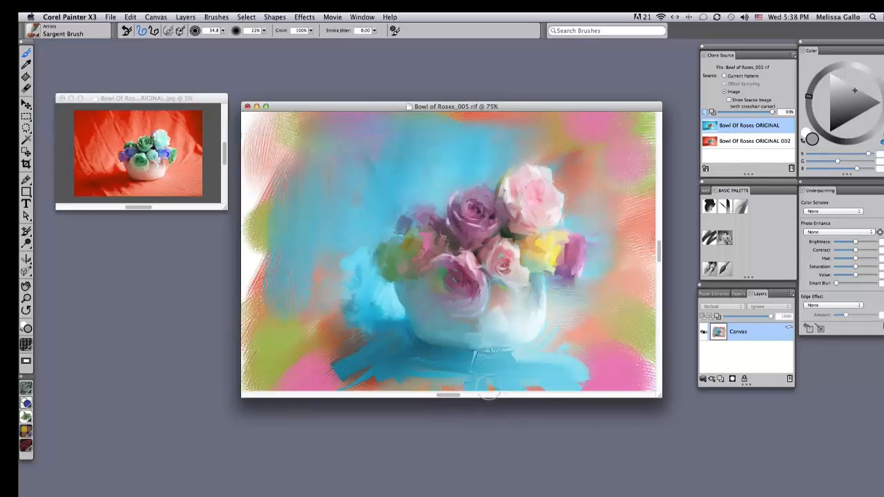
# - Extend the broad blue strokes across the foreground into both lower corners, partly covering the pink, green and orange patches
pyautogui.moveTo(553, 338); pyautogui.dragTo(651, 371)
pyautogui.moveTo(331, 346); pyautogui.dragTo(257, 375)
pyautogui.moveTo(358, 362)
pyautogui.mouseDown()
pyautogui.moveTo(308, 388)
pyautogui.moveTo(282, 370)
pyautogui.mouseUp()
pyautogui.moveTo(347, 391); pyautogui.dragTo(396, 382)
pyautogui.moveTo(277, 354); pyautogui.dragTo(253, 384)
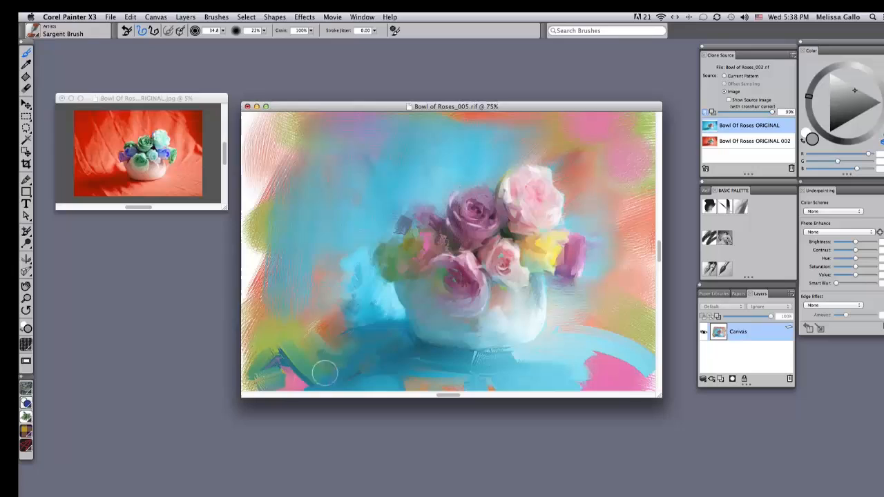
pyautogui.moveTo(325, 371); pyautogui.dragTo(291, 386)
pyautogui.moveTo(552, 366); pyautogui.dragTo(530, 383)
pyautogui.moveTo(571, 333); pyautogui.dragTo(632, 371)
pyautogui.moveTo(625, 366); pyautogui.dragTo(557, 388)
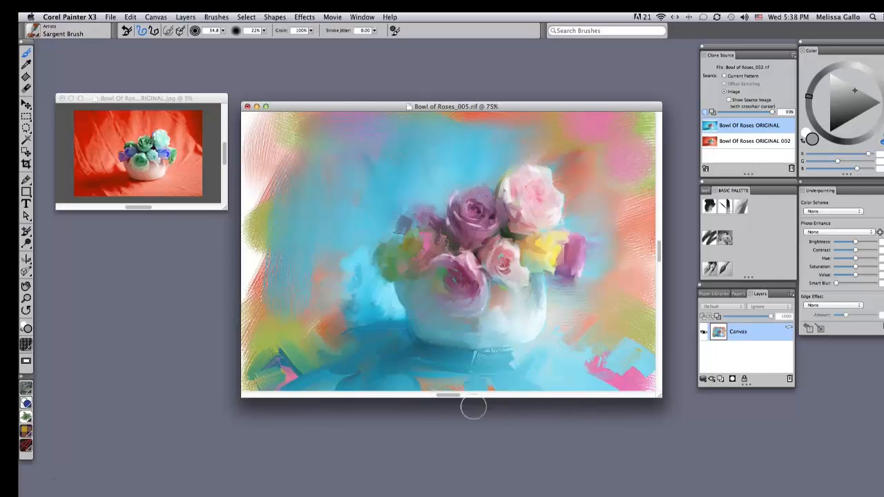
# - Reposition the painting window slightly and save the reworked foreground as another iteration
pyautogui.click(474, 409)
pyautogui.click(498, 106)
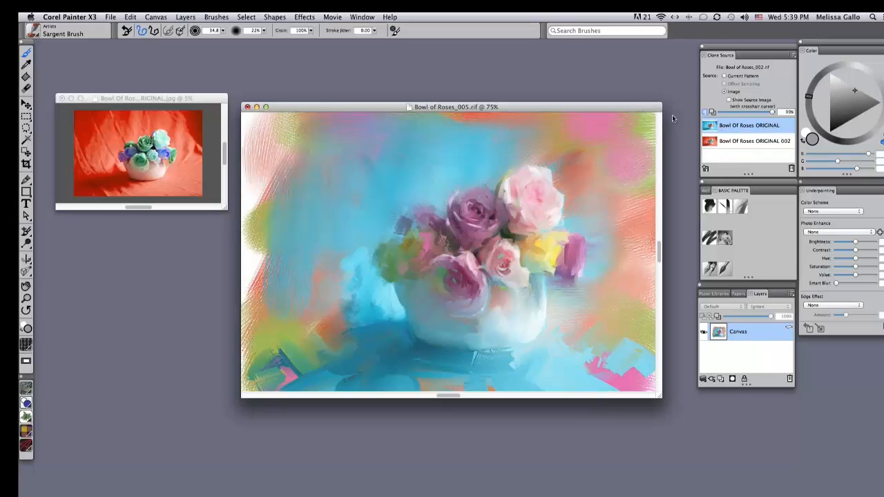
pyautogui.moveTo(634, 110); pyautogui.dragTo(637, 110)
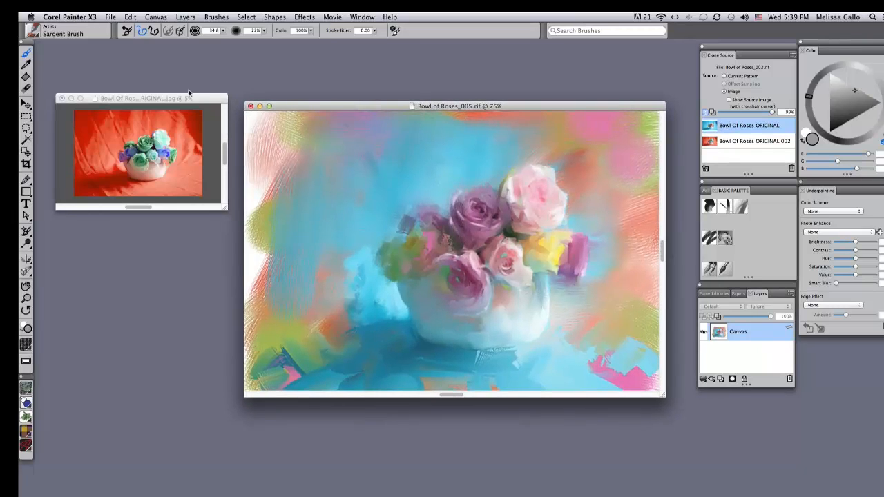
pyautogui.click(111, 17)
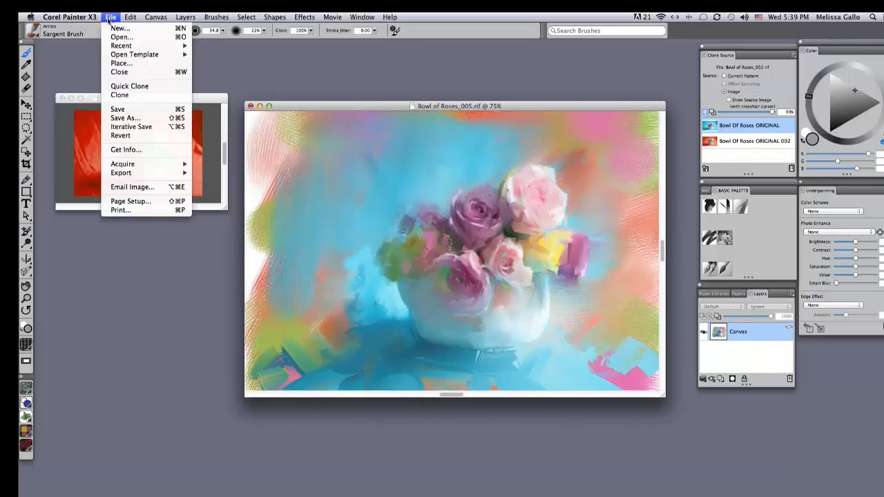
pyautogui.click(143, 127)
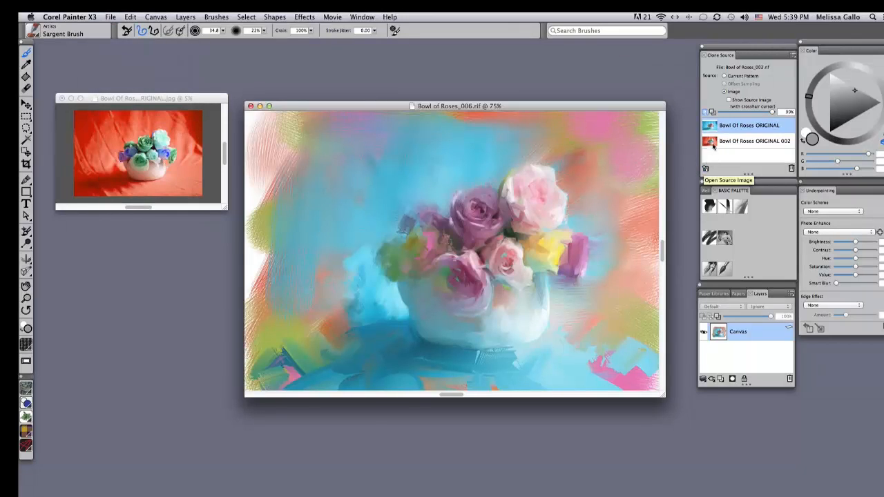
# - Refine the front purple rose and small pink rose with the Sargent Brush at size 5.6, and smooth the flowers with Fine Camel
pyautogui.click(222, 31)
pyautogui.moveTo(225, 40); pyautogui.dragTo(200, 40)
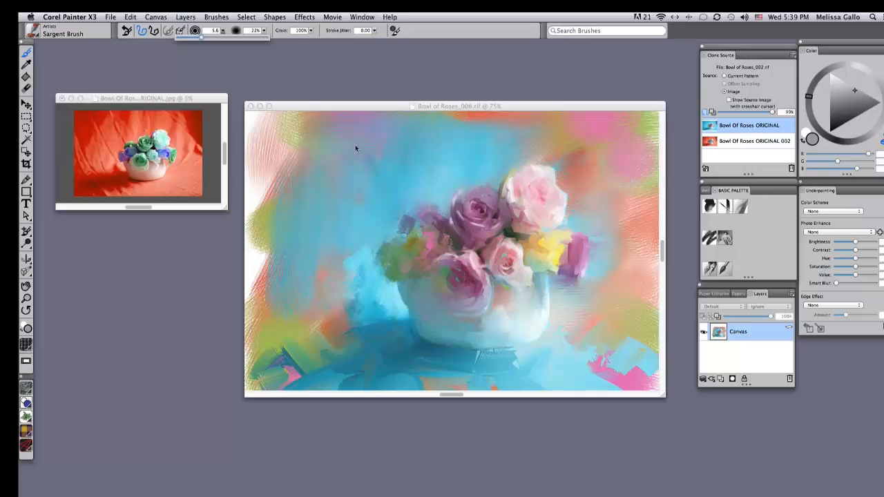
pyautogui.click(467, 289)
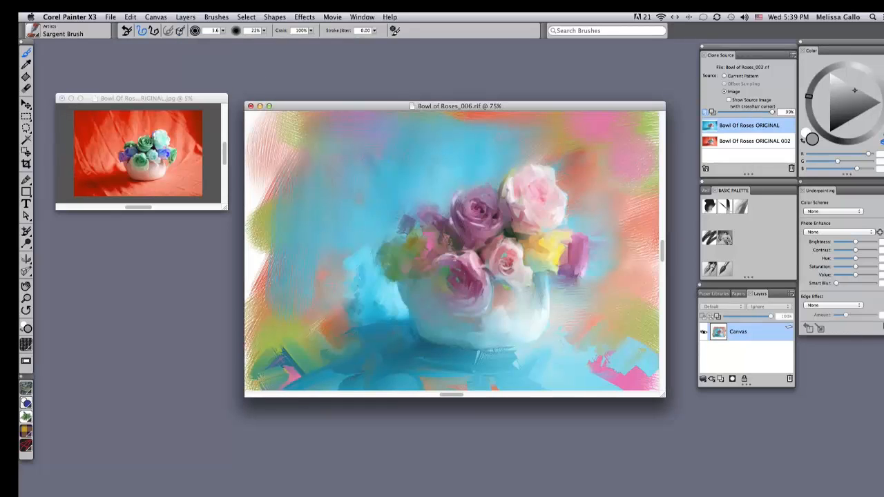
pyautogui.moveTo(502, 264)
pyautogui.mouseDown()
pyautogui.moveTo(513, 254)
pyautogui.moveTo(504, 243)
pyautogui.moveTo(514, 253)
pyautogui.mouseUp()
pyautogui.click(724, 269)
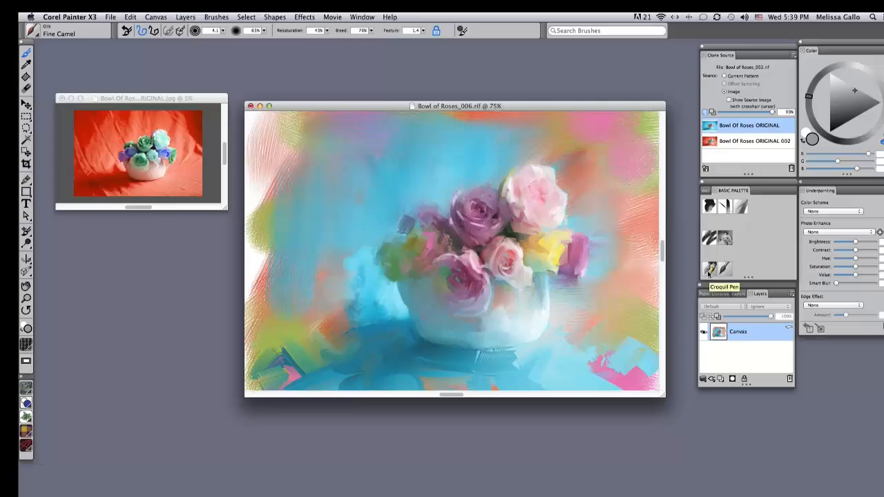
# - Draw thin Croquil Pen accents on the yellow rose and around the upper roses, sampling Bowl Of Roses ORIGINAL 002 and then Bowl Of Roses ORIGINAL
pyautogui.click(710, 271)
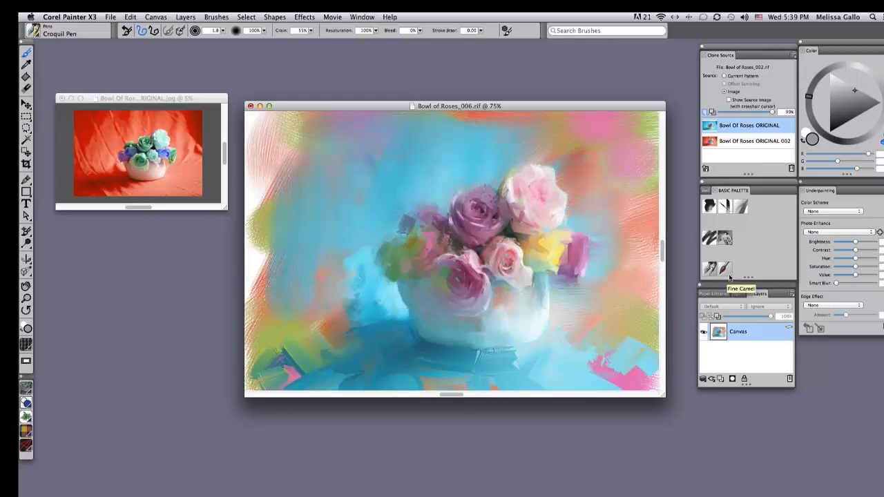
pyautogui.click(727, 143)
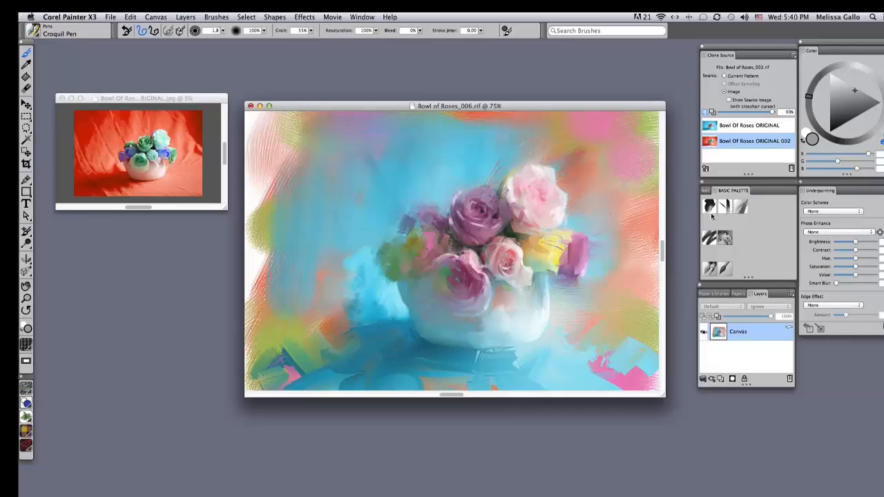
pyautogui.click(714, 128)
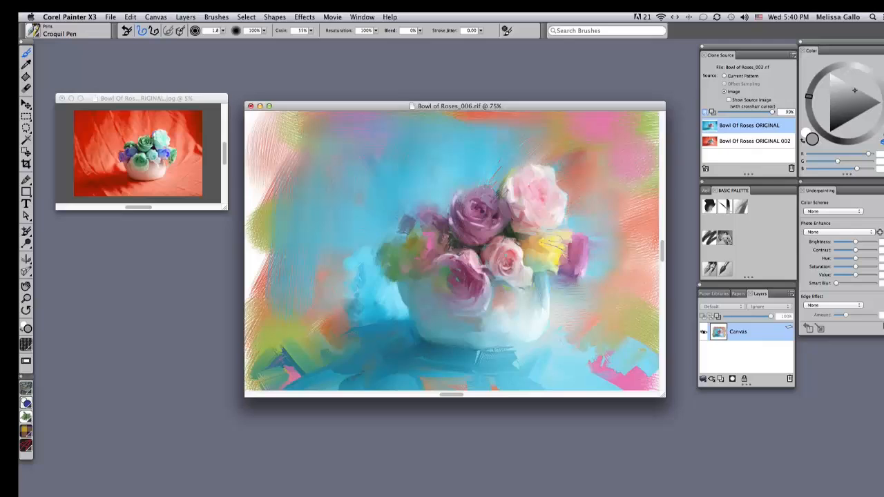
# - Add pen detail with tracing paper at 65%, then restore 100% and soften the pen lines and the bowl's base with Fine Camel
pyautogui.moveTo(772, 111); pyautogui.dragTo(755, 112)
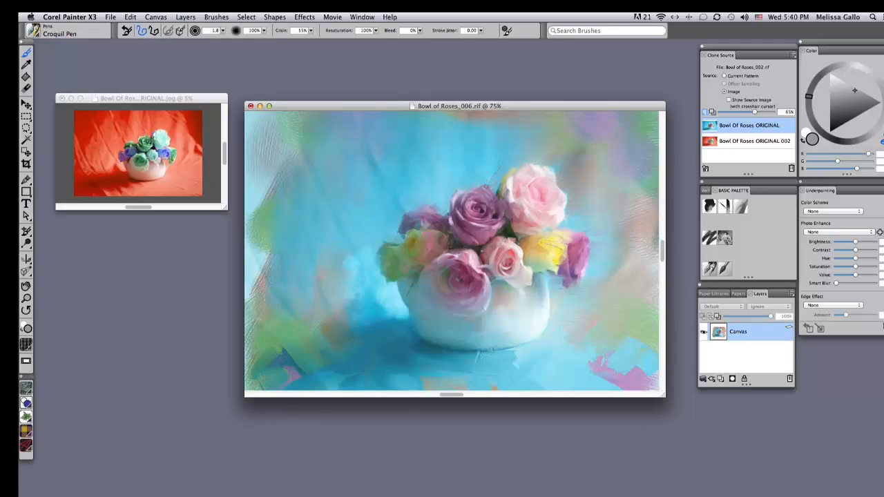
pyautogui.click(724, 269)
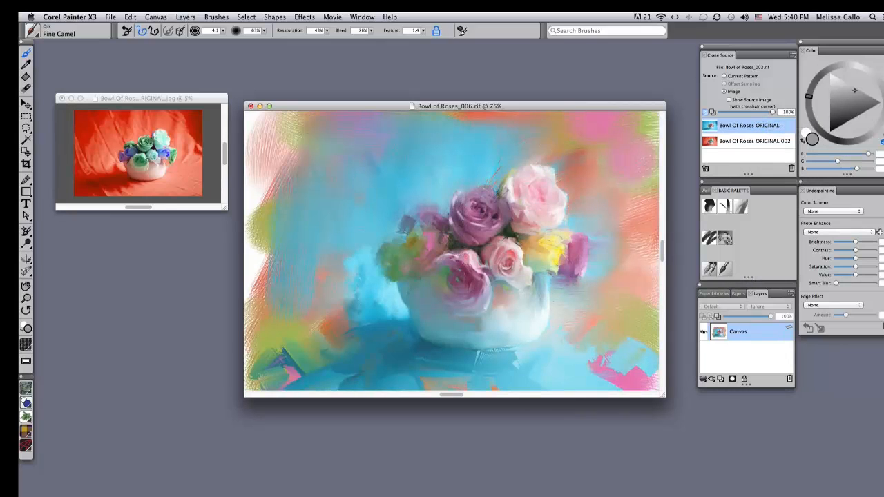
pyautogui.moveTo(511, 350); pyautogui.dragTo(467, 352)
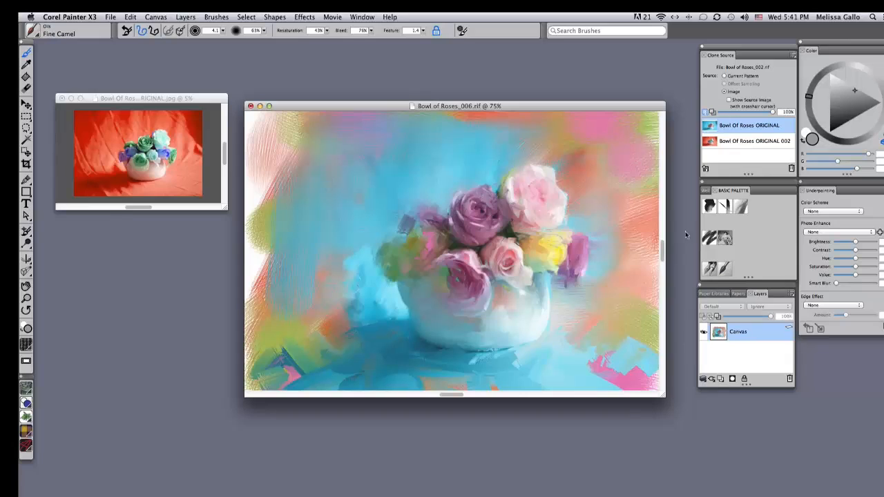
# - Rework the blue foreground below the bowl with the Sargent Brush, enlarging it to size 10.9, and save another iteration
pyautogui.click(724, 238)
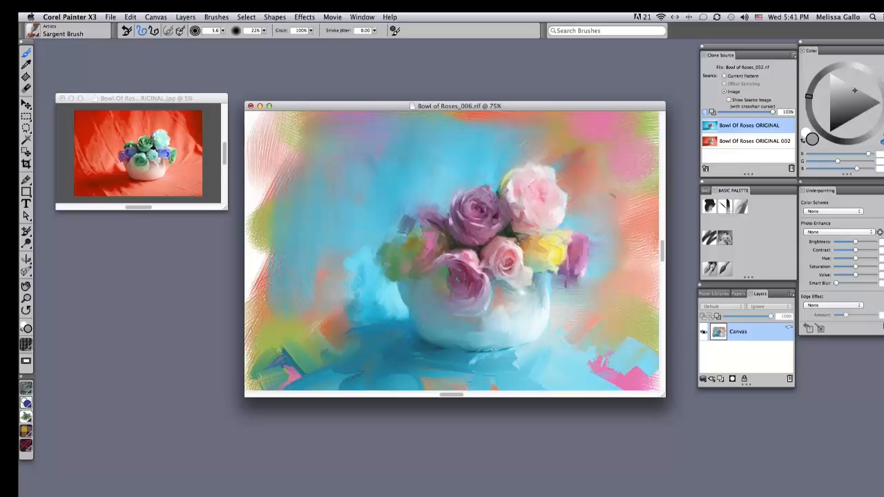
pyautogui.moveTo(447, 370)
pyautogui.mouseDown()
pyautogui.moveTo(487, 358)
pyautogui.moveTo(458, 368)
pyautogui.mouseUp()
pyautogui.click(223, 32)
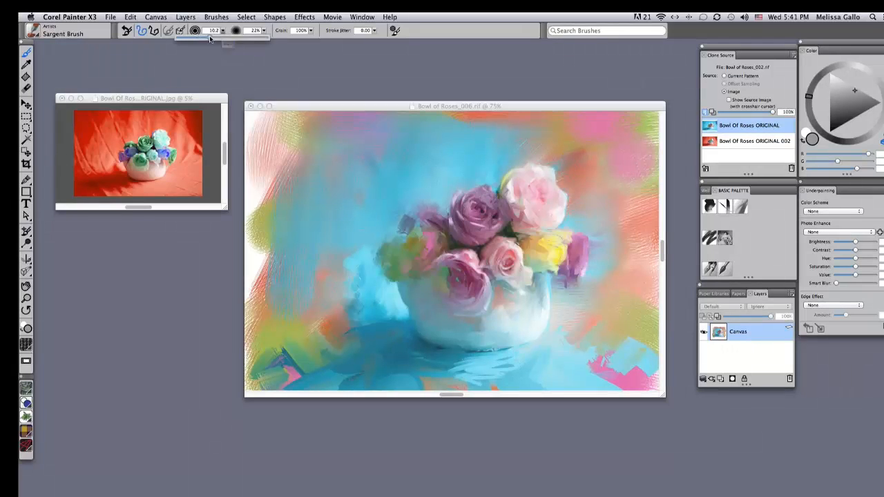
pyautogui.moveTo(185, 42); pyautogui.dragTo(193, 42)
pyautogui.moveTo(453, 376)
pyautogui.mouseDown()
pyautogui.moveTo(542, 381)
pyautogui.moveTo(391, 388)
pyautogui.mouseUp()
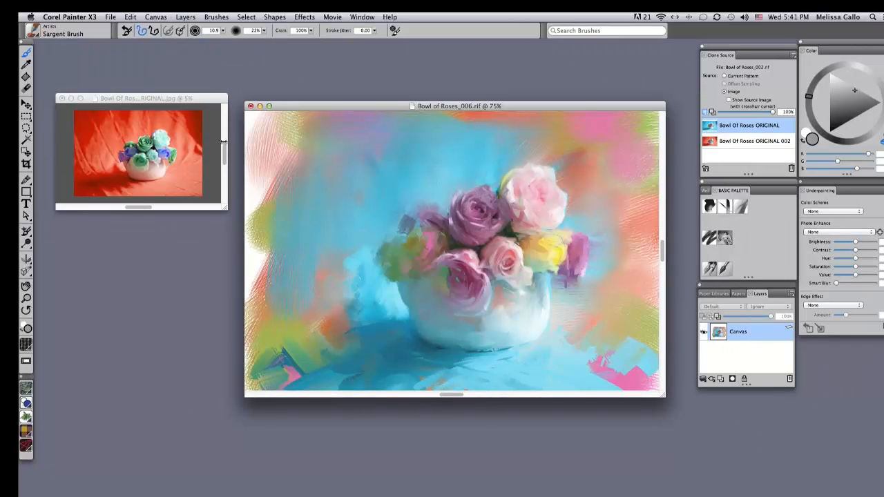
pyautogui.click(111, 17)
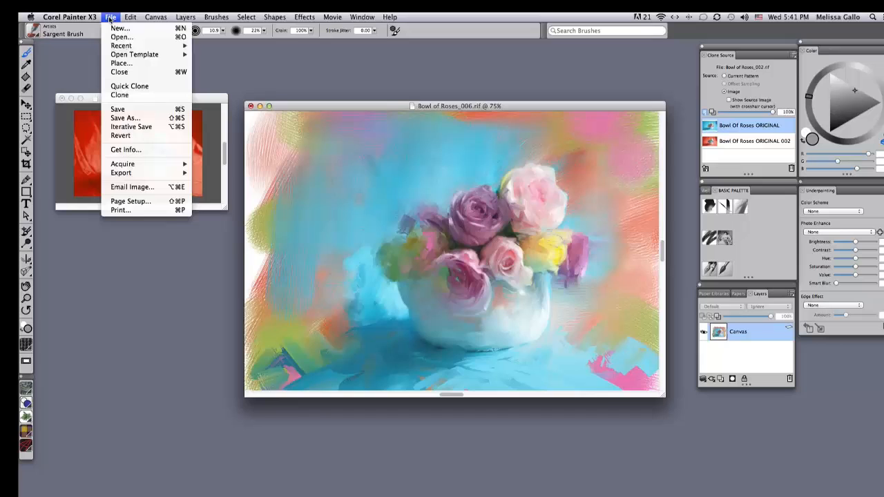
pyautogui.click(140, 127)
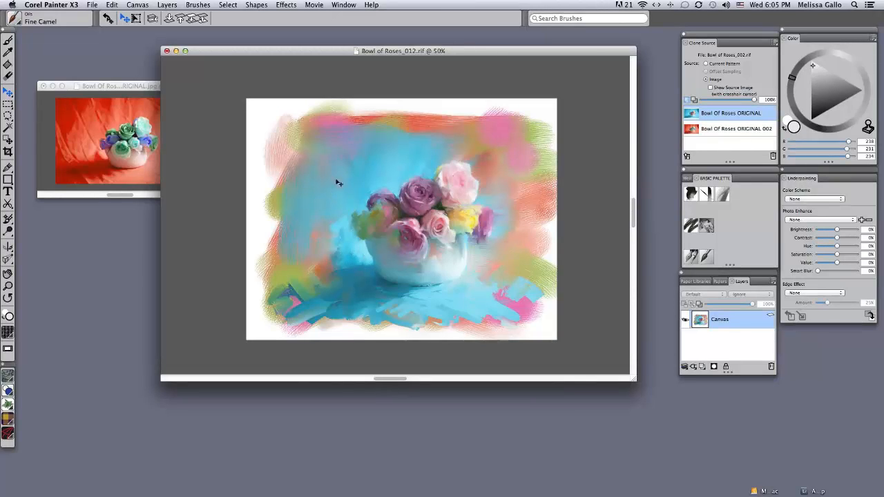
# - Add an Equalize dynamic plugin layer with the black point at 76% and brightness at 25%
pyautogui.press('b')
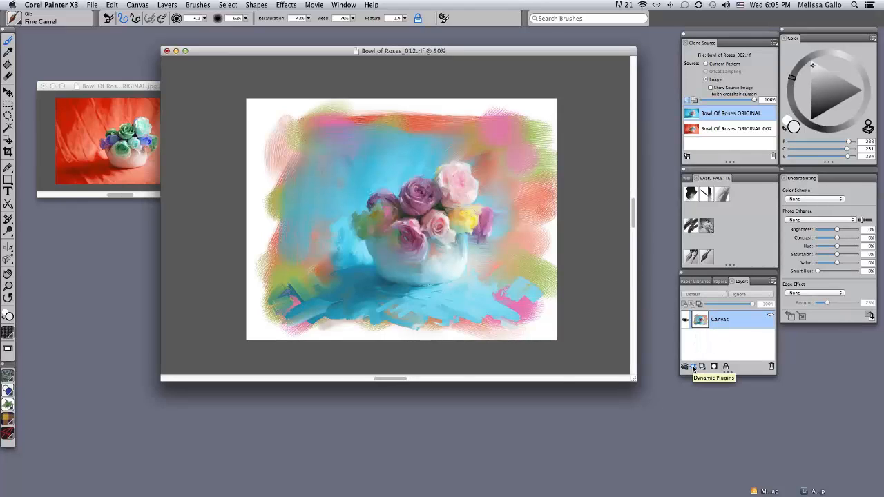
pyautogui.click(694, 369)
pyautogui.click(705, 396)
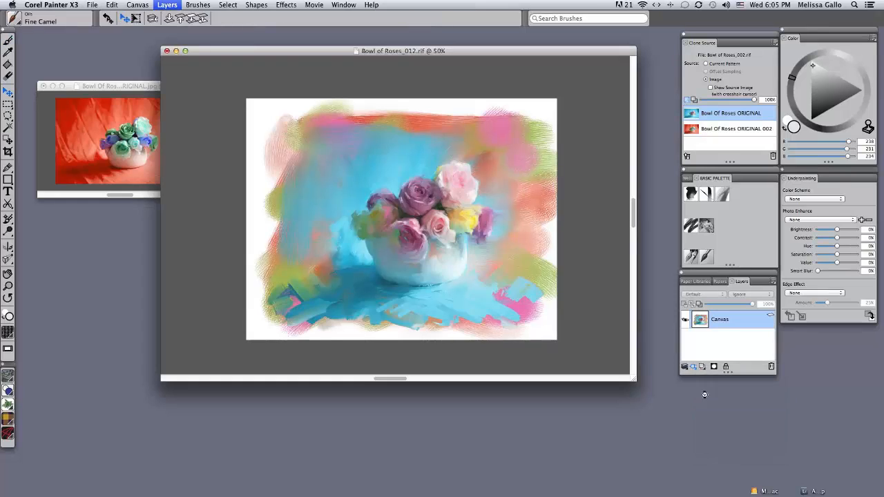
pyautogui.moveTo(344, 145)
pyautogui.mouseDown()
pyautogui.moveTo(254, 208)
pyautogui.moveTo(180, 238)
pyautogui.mouseUp()
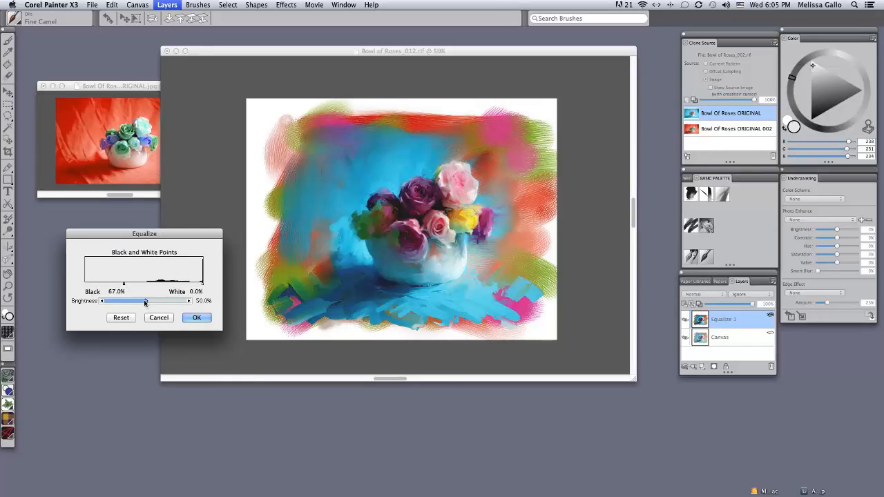
pyautogui.moveTo(145, 302)
pyautogui.mouseDown()
pyautogui.moveTo(121, 304)
pyautogui.moveTo(127, 283)
pyautogui.moveTo(149, 283)
pyautogui.moveTo(113, 283)
pyautogui.mouseUp()
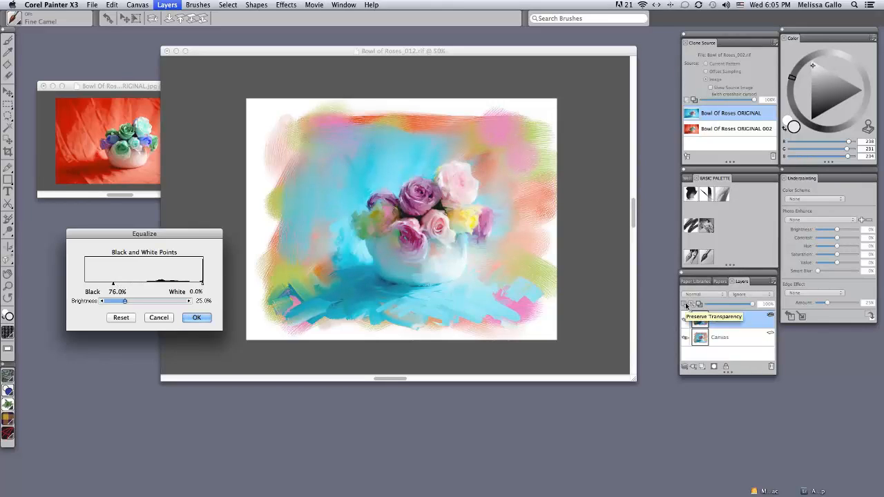
pyautogui.press('Return')
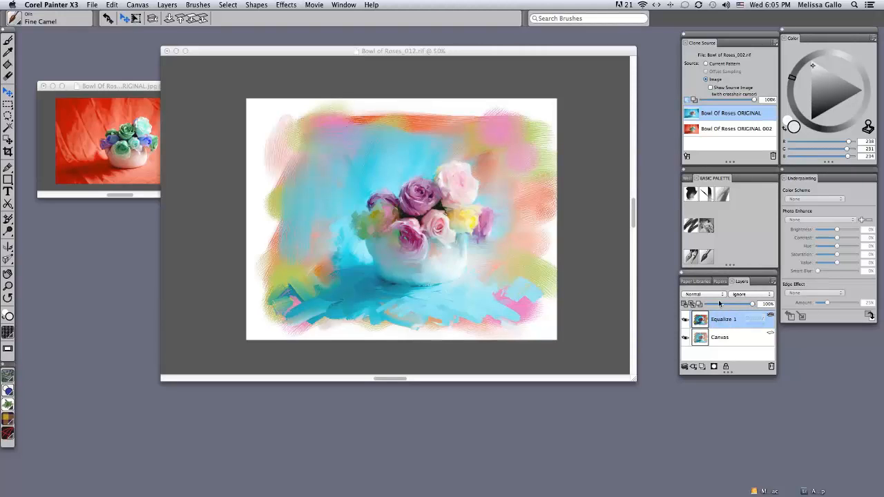
# - Try the Overlay and Soft Light composite methods on the Equalize layer and settle on Overlay
pyautogui.click(719, 295)
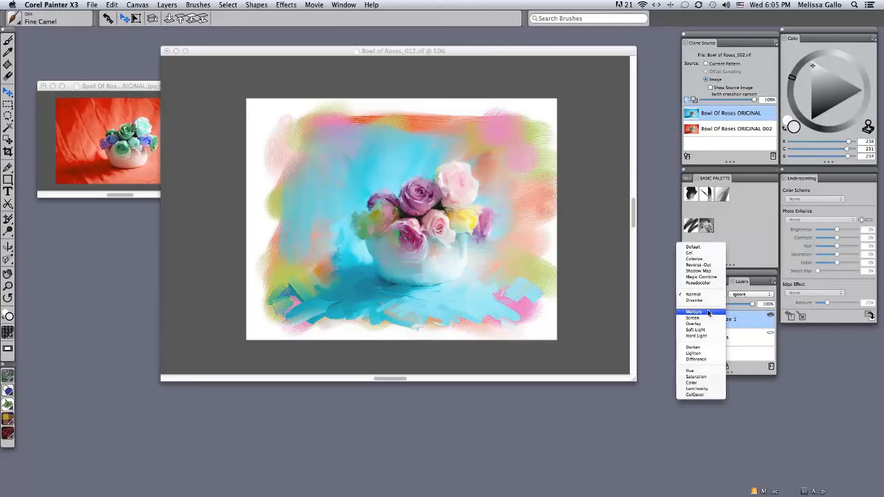
pyautogui.click(709, 324)
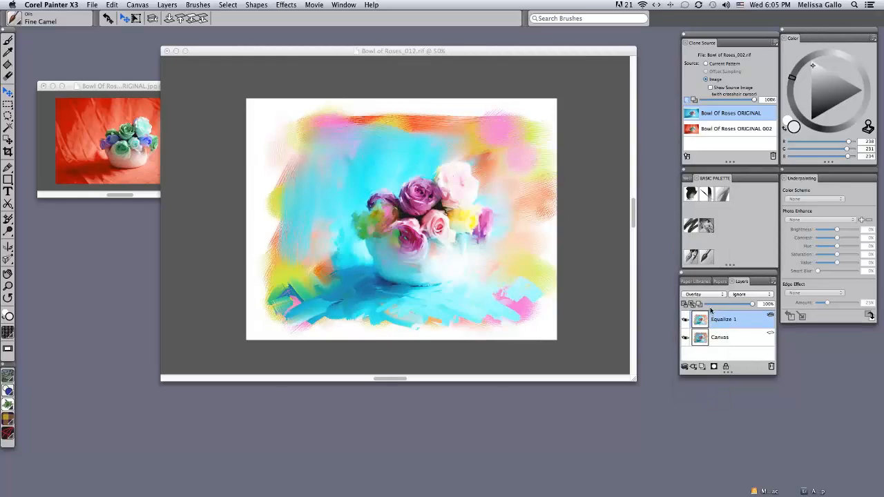
pyautogui.click(716, 297)
pyautogui.click(710, 302)
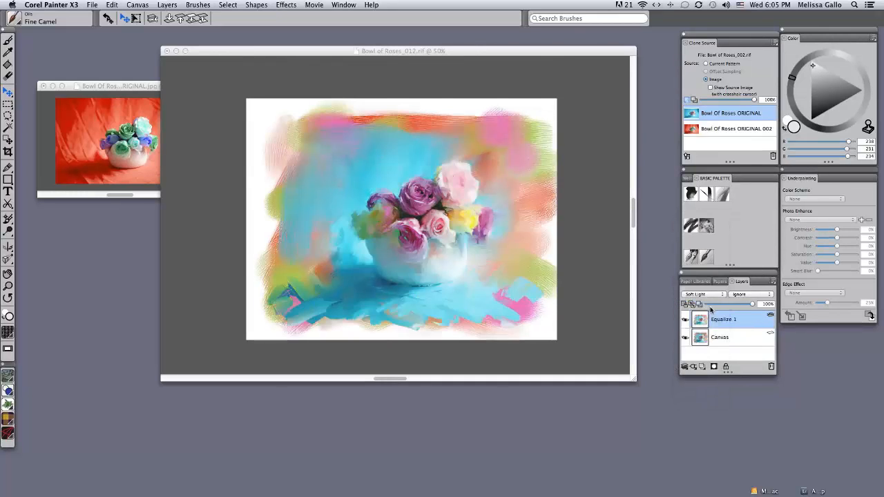
pyautogui.click(713, 295)
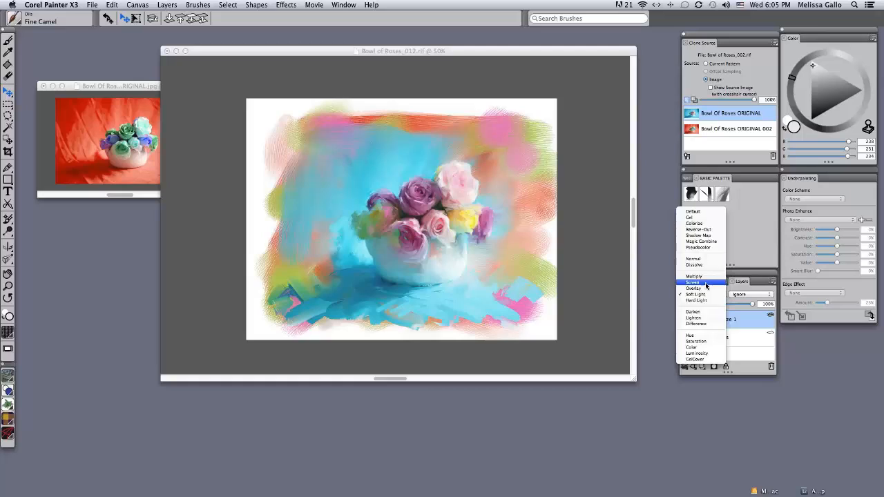
pyautogui.click(708, 288)
# - Lower the Equalize layer's opacity to 28%, compare the painting with the layer hidden and shown, and drop it onto the canvas
pyautogui.moveTo(752, 306); pyautogui.dragTo(719, 306)
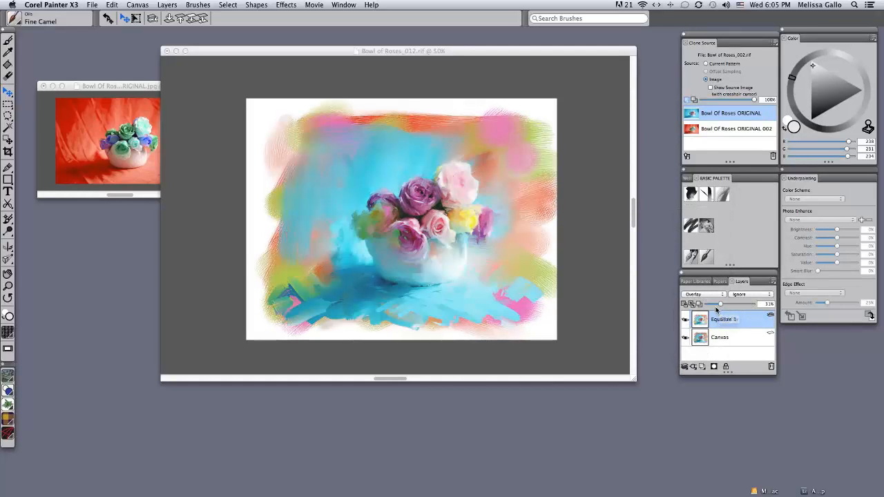
pyautogui.click(685, 320)
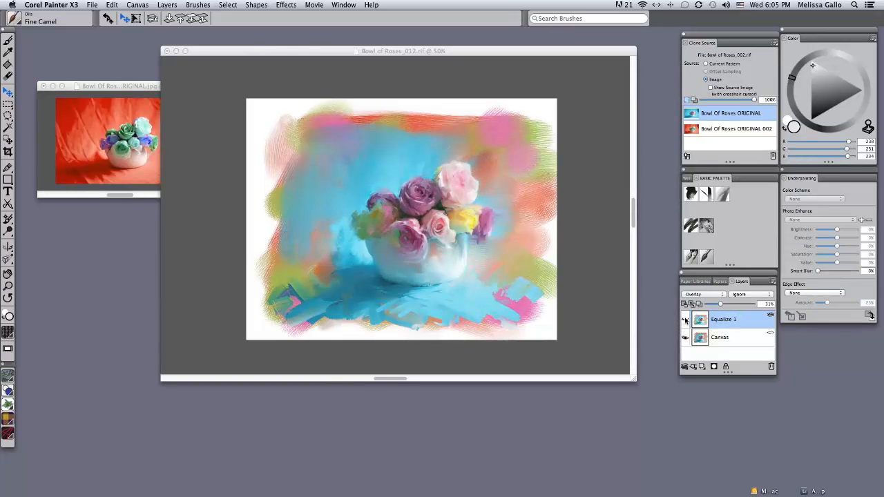
pyautogui.click(686, 320)
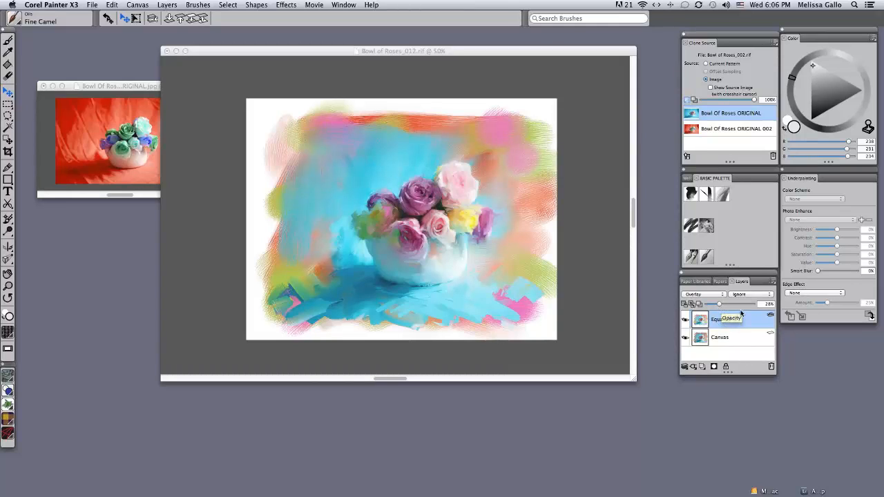
pyautogui.click(684, 368)
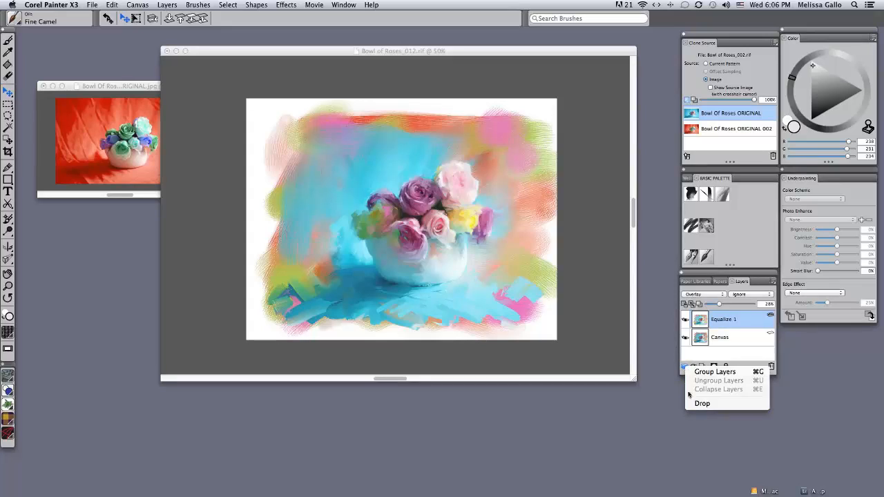
pyautogui.click(699, 404)
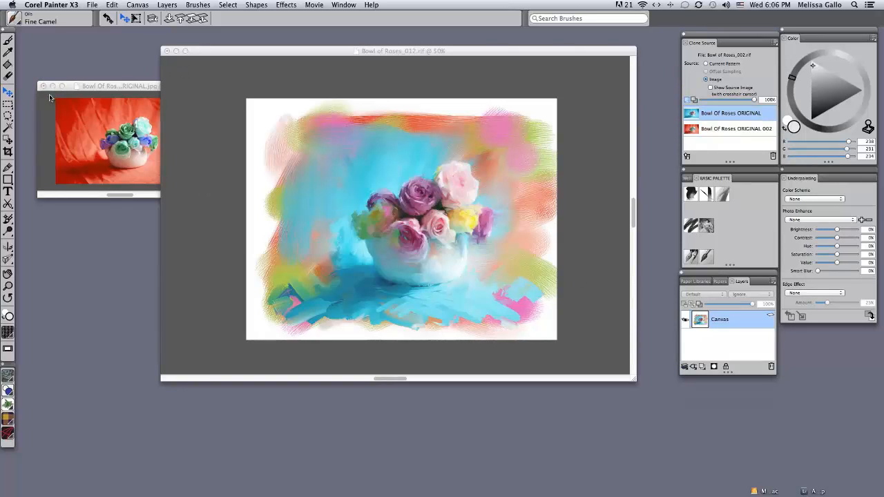
# - Move the reference photo window up and crop the painting twice to trim the white border and ragged outer strokes
pyautogui.moveTo(70, 87); pyautogui.dragTo(68, 67)
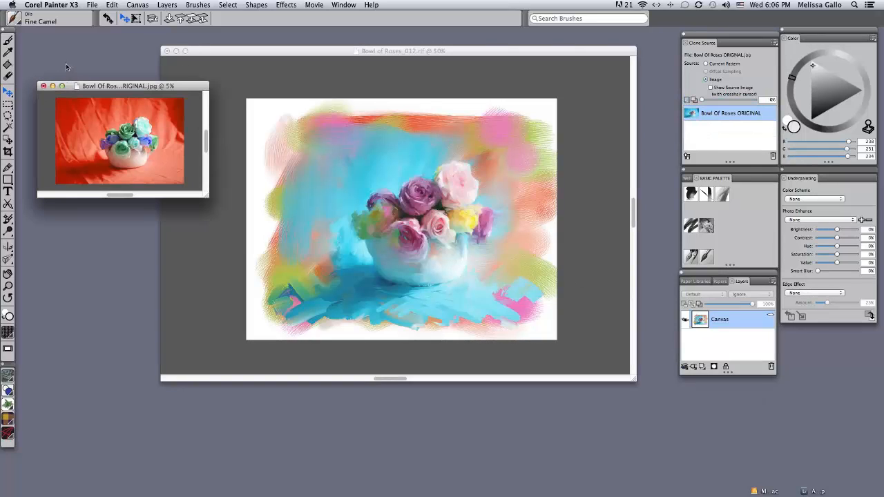
pyautogui.click(8, 151)
pyautogui.click(207, 101)
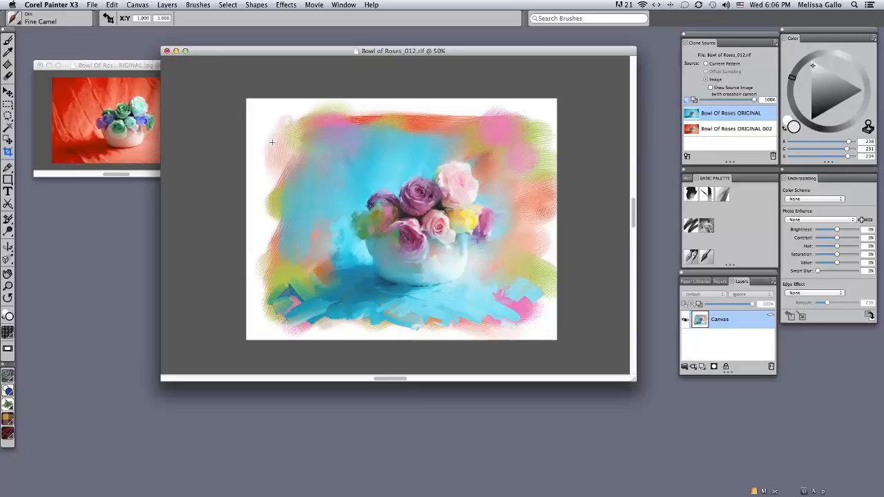
pyautogui.moveTo(271, 139); pyautogui.dragTo(506, 322)
pyautogui.click(493, 313)
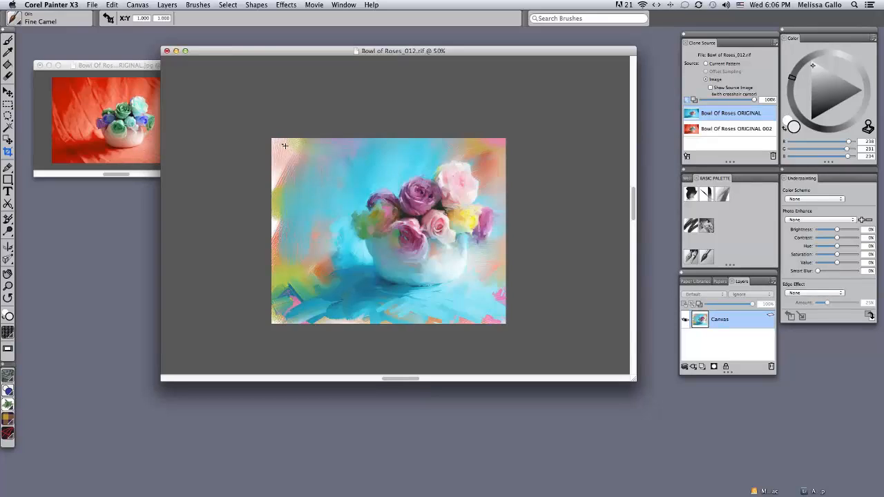
pyautogui.moveTo(280, 144); pyautogui.dragTo(505, 319)
pyautogui.click(484, 302)
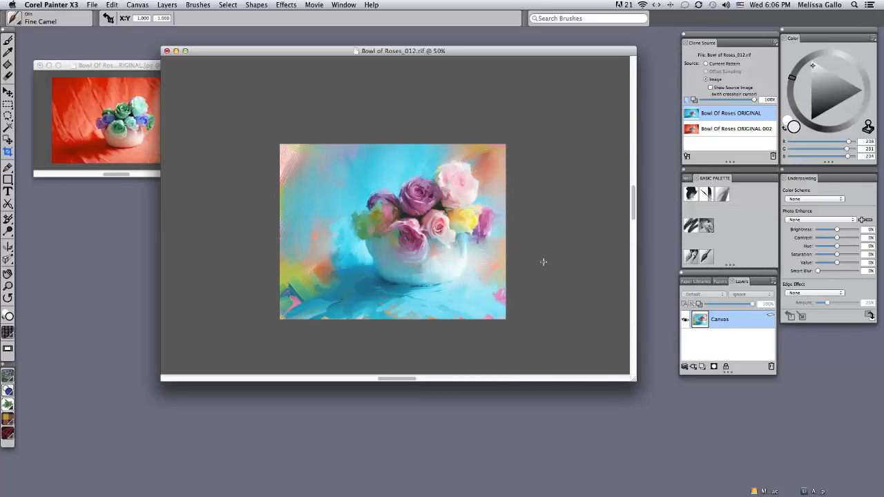
# - Save the cropped painting as another iteration and shift its window sideways
pyautogui.click(91, 6)
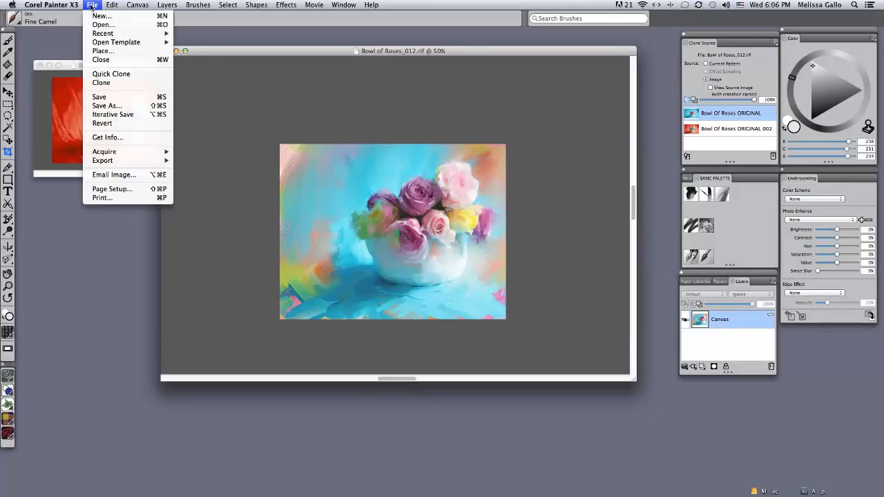
pyautogui.click(119, 115)
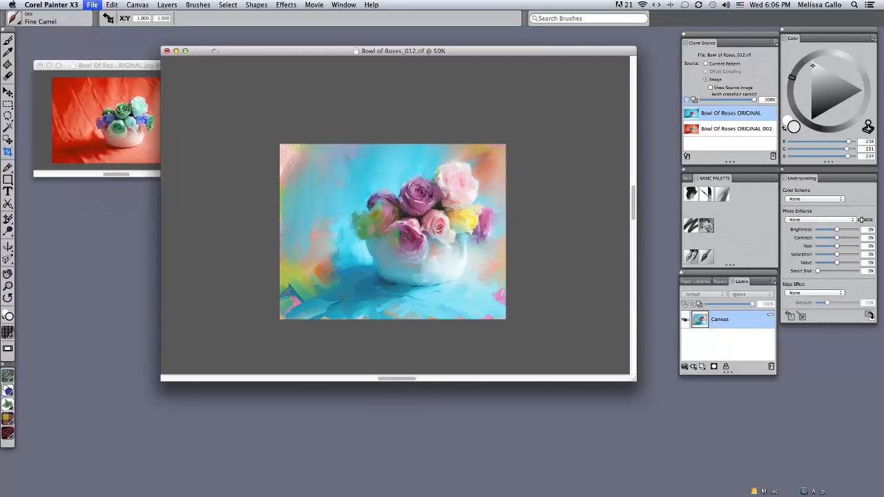
pyautogui.moveTo(215, 53); pyautogui.dragTo(179, 52)
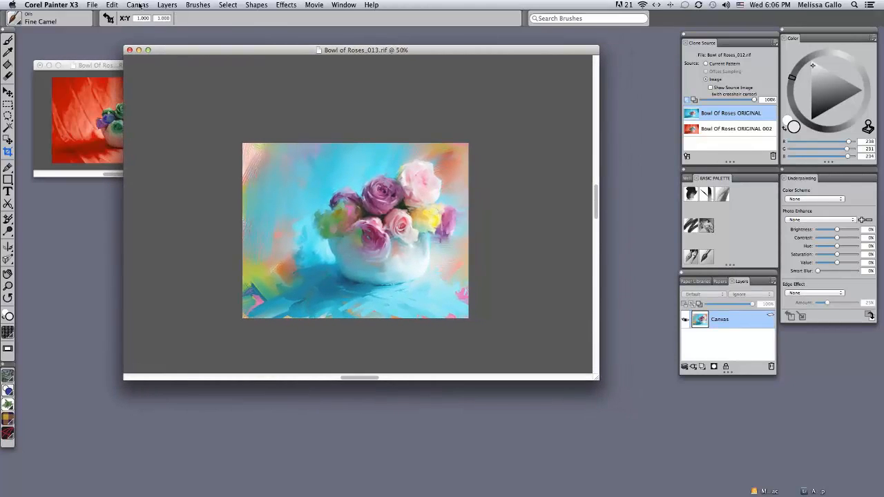
# - Enlarge the painting with Resize, switching width and height to inches and entering a larger height at 300 pixels per inch
pyautogui.click(138, 5)
pyautogui.click(145, 21)
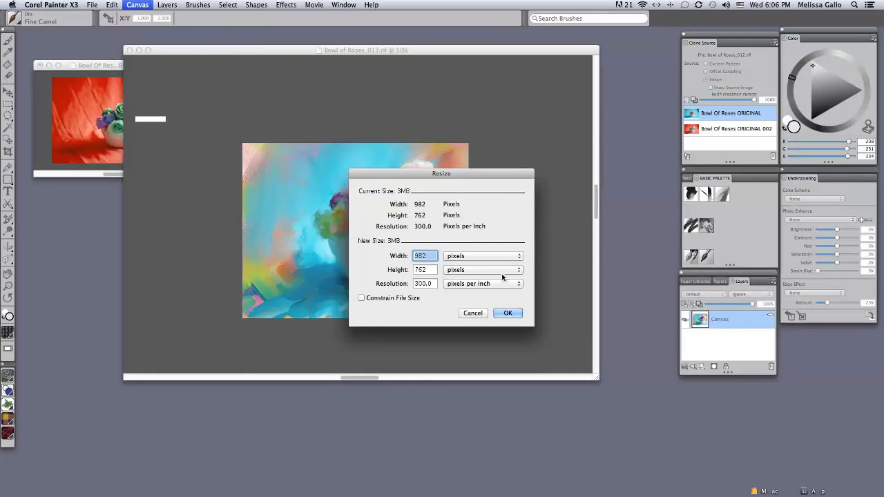
pyautogui.click(500, 257)
pyautogui.click(511, 267)
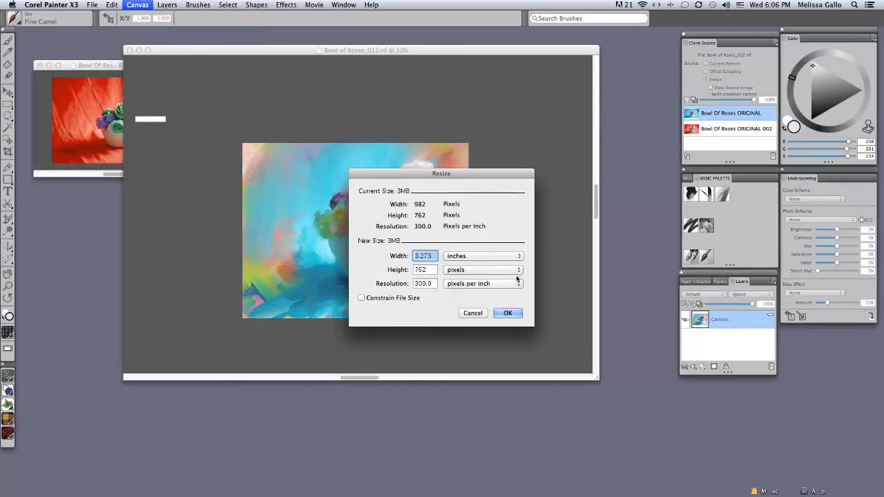
pyautogui.click(517, 279)
pyautogui.click(515, 280)
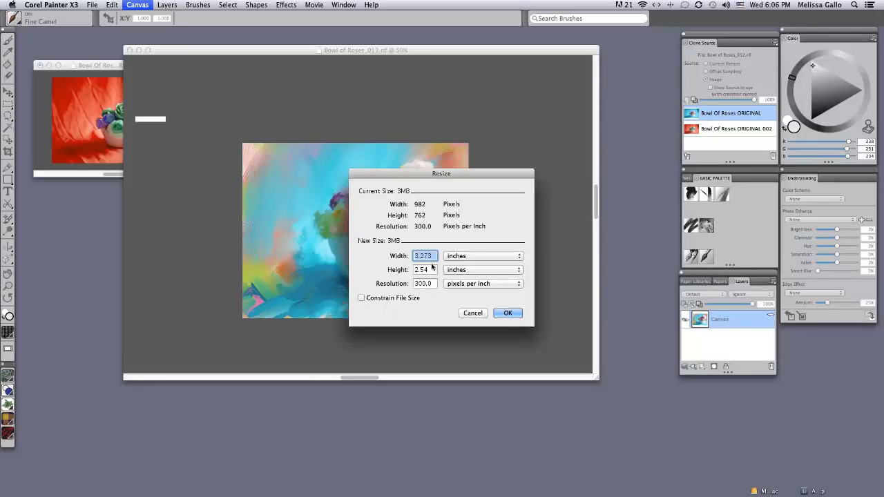
pyautogui.press('Tab')
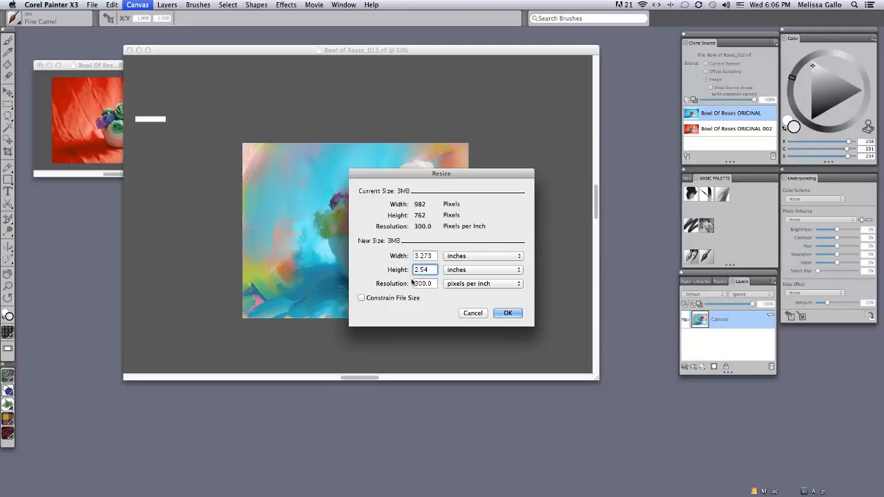
pyautogui.moveTo(429, 270); pyautogui.dragTo(408, 270)
pyautogui.write('8.042')
pyautogui.click(508, 313)
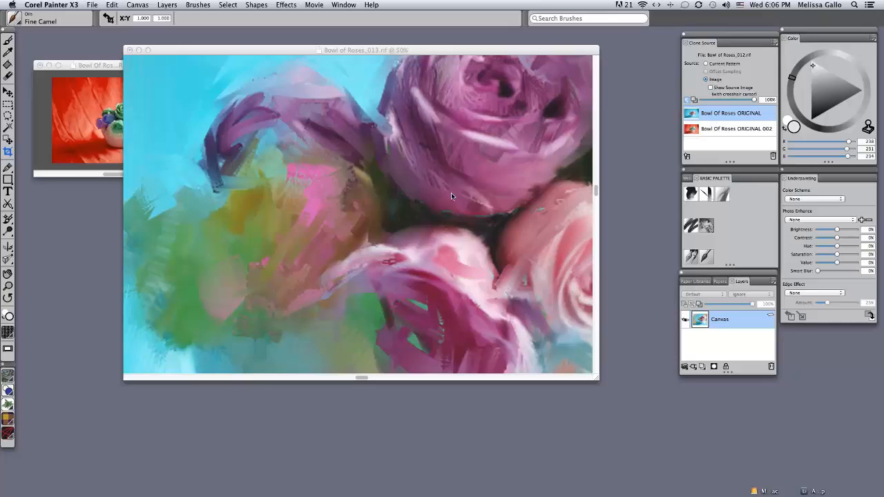
# - Open Apply Surface Texture for the whole painting, move the dialog aside and base the texture on Image Luminance
pyautogui.press('super+minus')
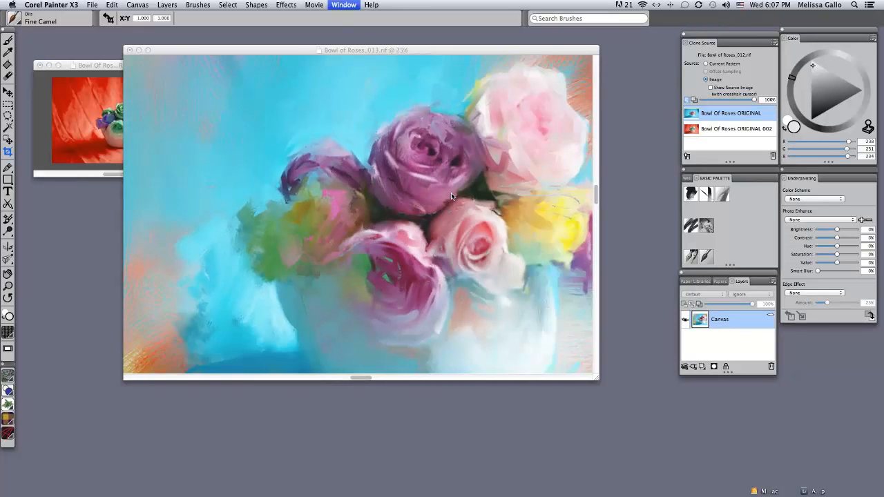
pyautogui.press('super+minus')
pyautogui.press('super+minus')
pyautogui.press('super+minus')
pyautogui.press('super+equal')
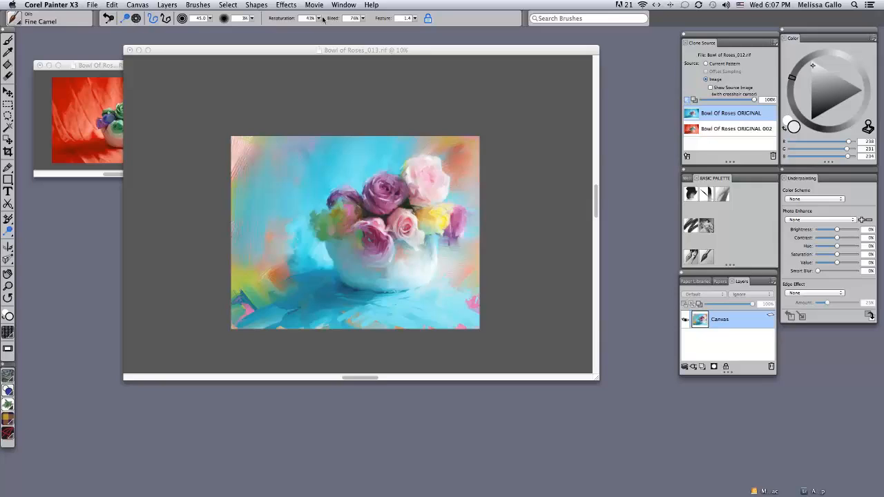
pyautogui.click(286, 5)
pyautogui.moveTo(309, 49)
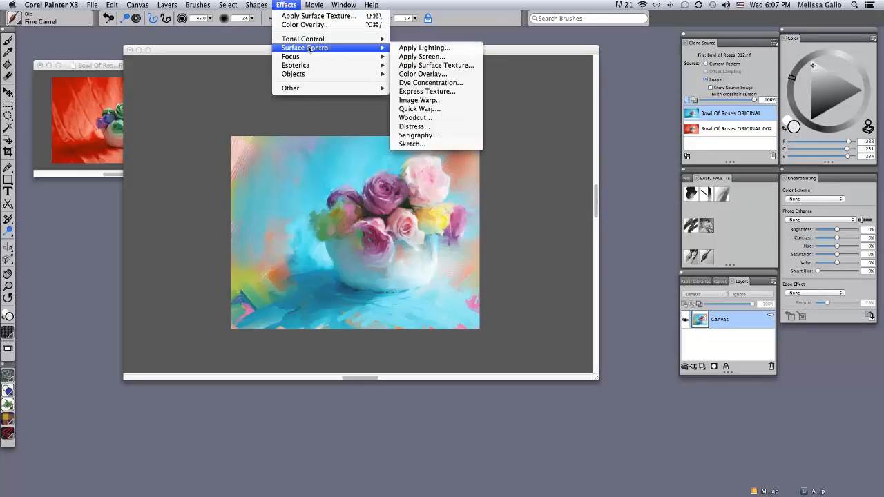
pyautogui.click(441, 67)
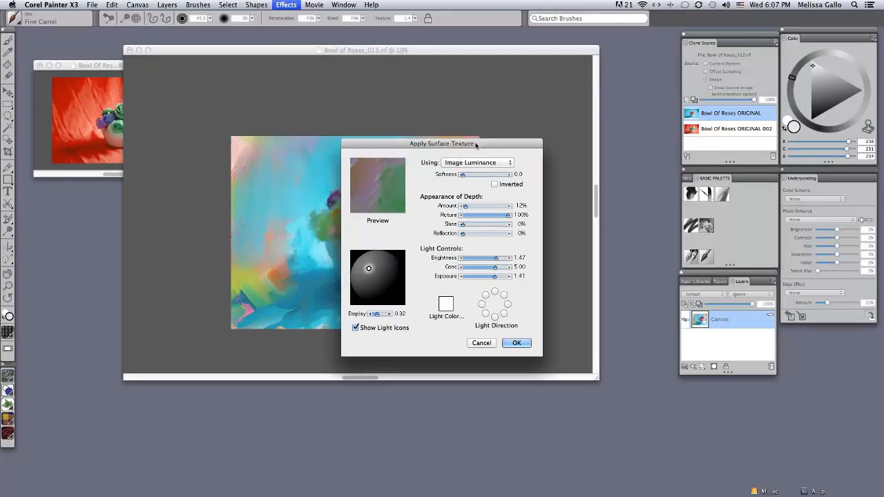
pyautogui.moveTo(476, 145); pyautogui.dragTo(516, 119)
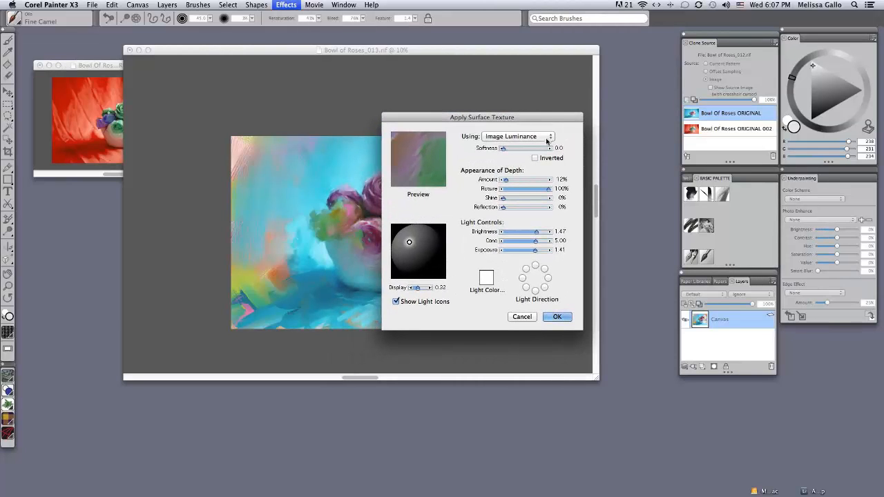
pyautogui.click(547, 140)
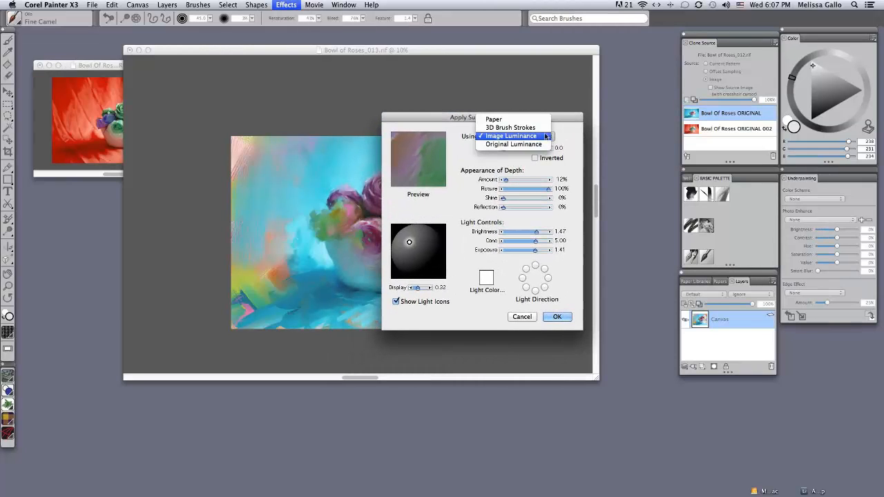
pyautogui.click(513, 122)
pyautogui.click(544, 138)
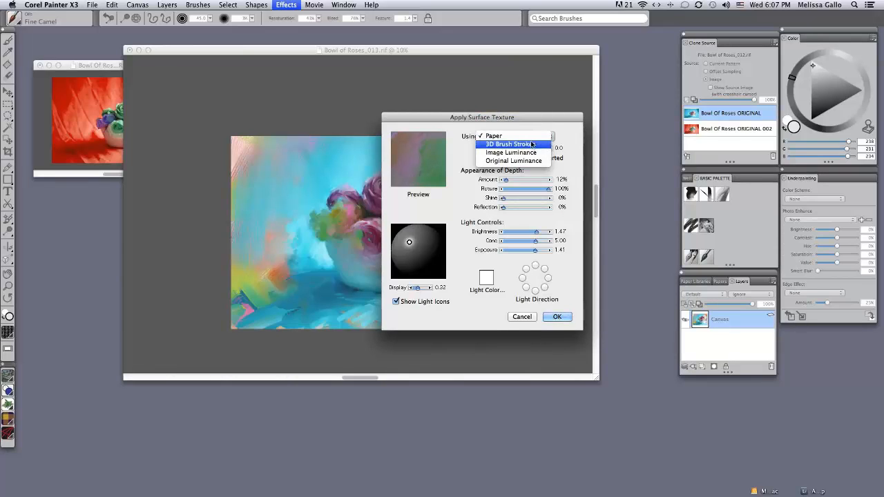
pyautogui.click(511, 152)
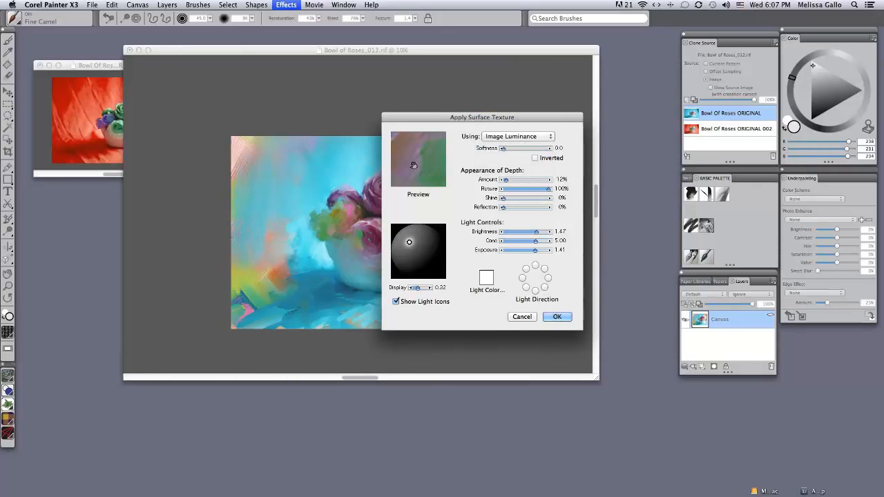
# - Preview the texture on the roses, raise its Amount to 20%, apply it and inspect the strokes up close
pyautogui.moveTo(414, 165); pyautogui.dragTo(427, 175)
pyautogui.moveTo(505, 181); pyautogui.dragTo(509, 182)
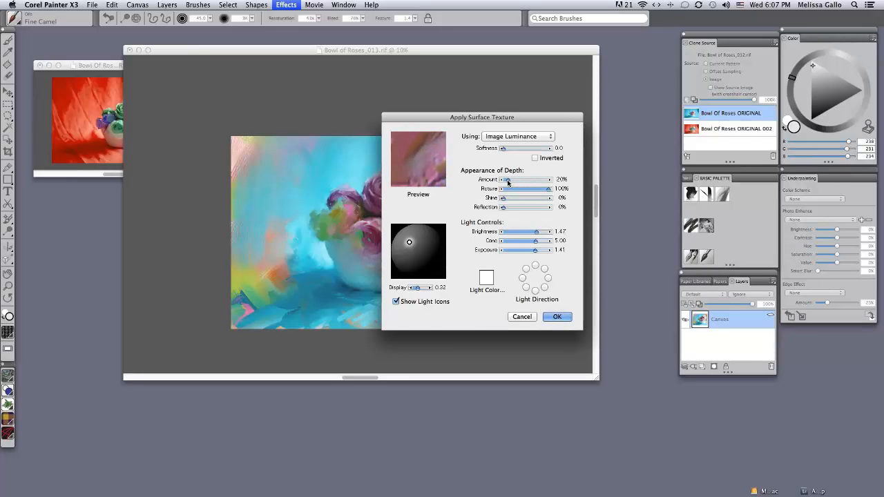
pyautogui.click(559, 320)
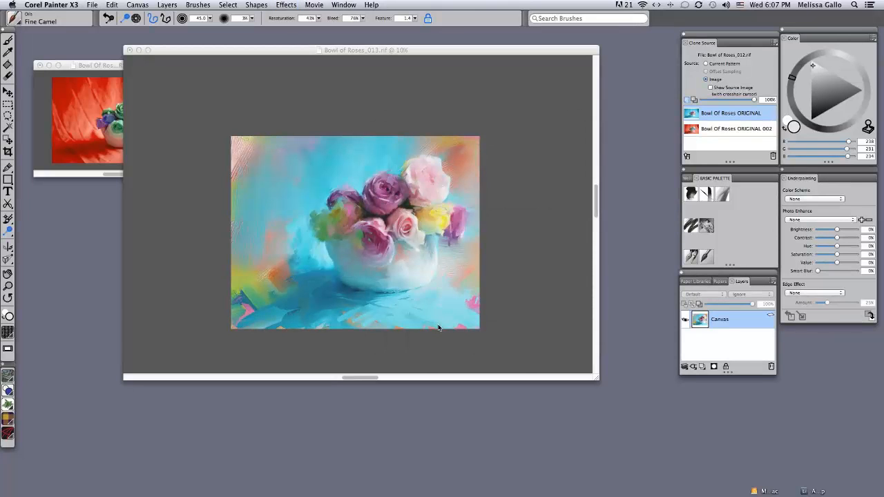
pyautogui.press('super+equal')
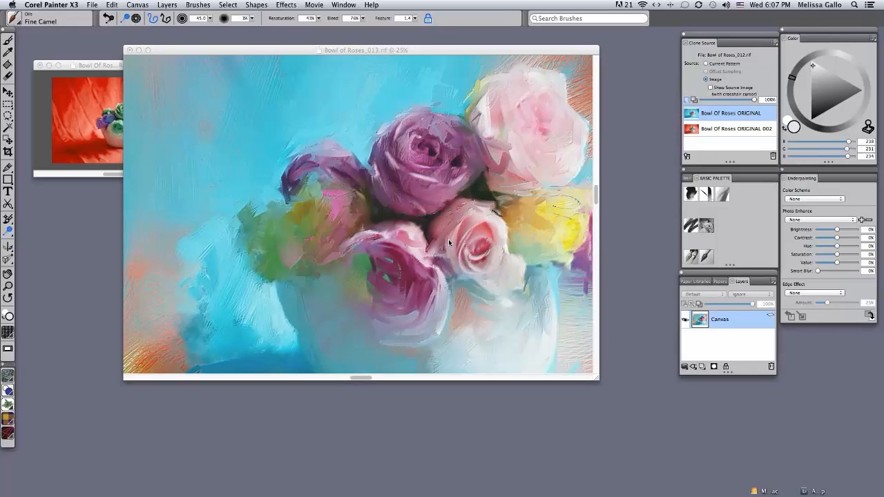
pyautogui.press('super+minus')
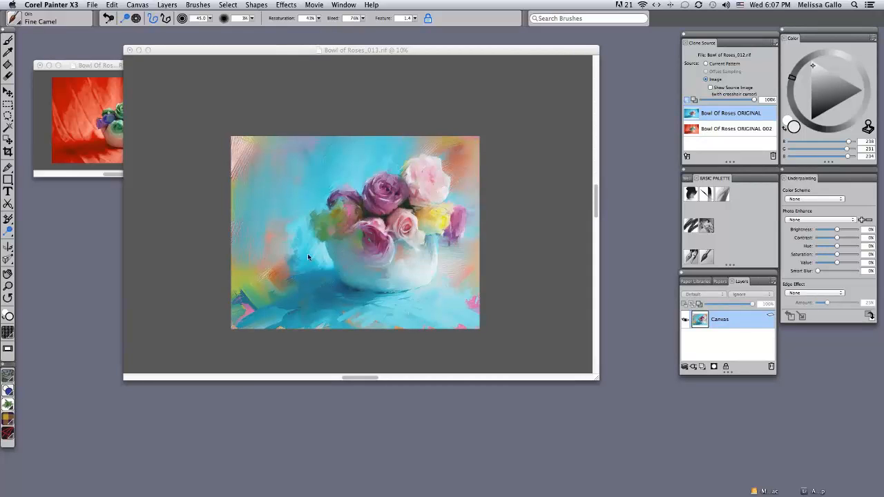
# - Check the painting's print size in the Resize dialog with width and height shown in inches
pyautogui.click(137, 5)
pyautogui.click(148, 17)
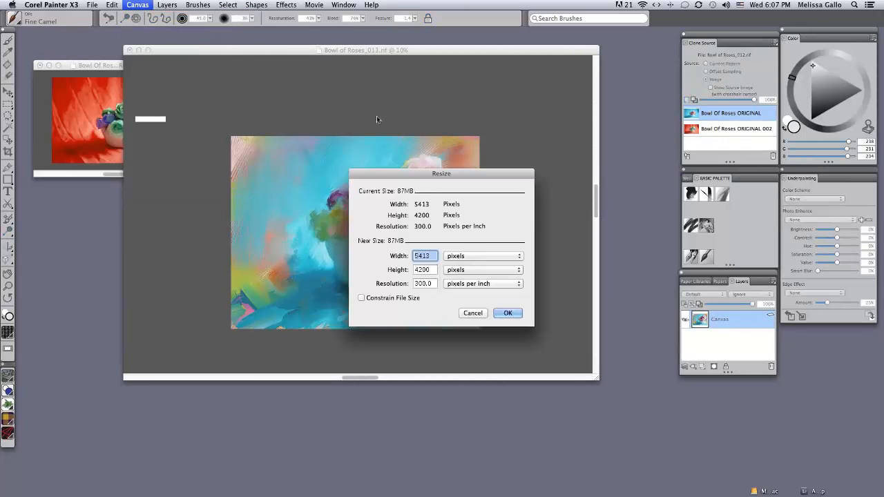
pyautogui.click(471, 262)
pyautogui.click(475, 266)
pyautogui.click(508, 270)
pyautogui.click(508, 280)
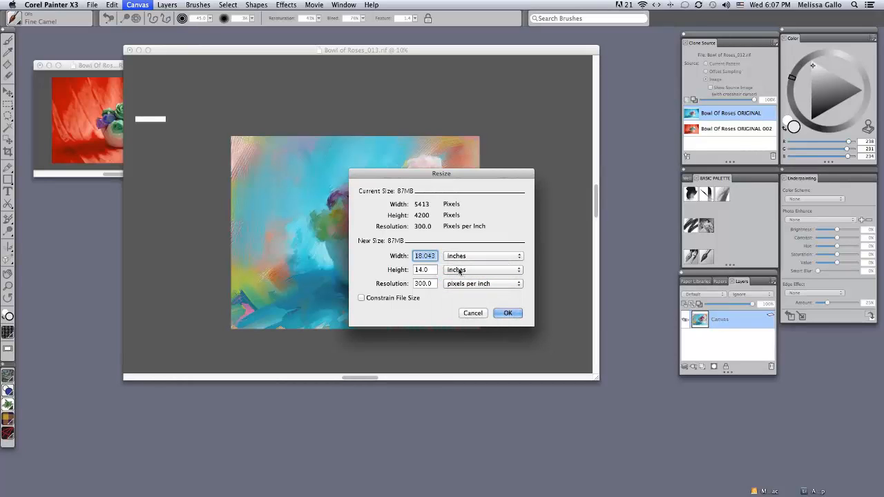
pyautogui.click(508, 314)
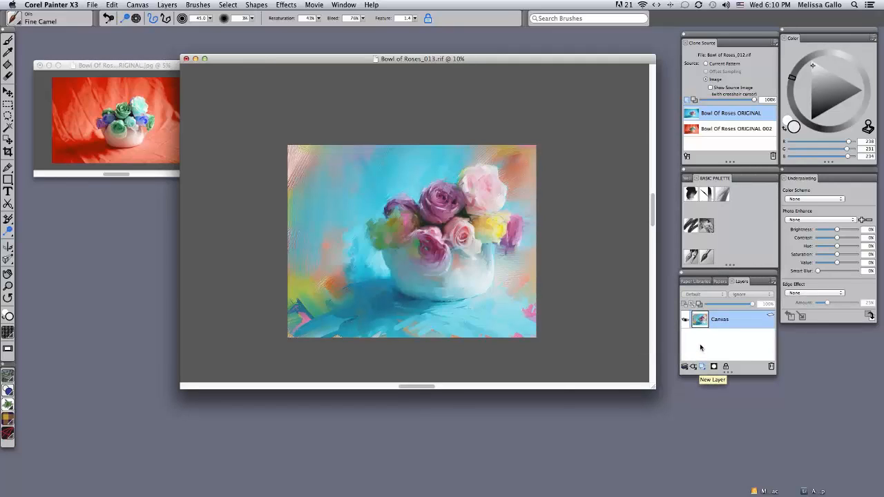
# - Add a new empty layer above the canvas for the signature, deleting the surplus second one
pyautogui.click(702, 367)
pyautogui.click(703, 367)
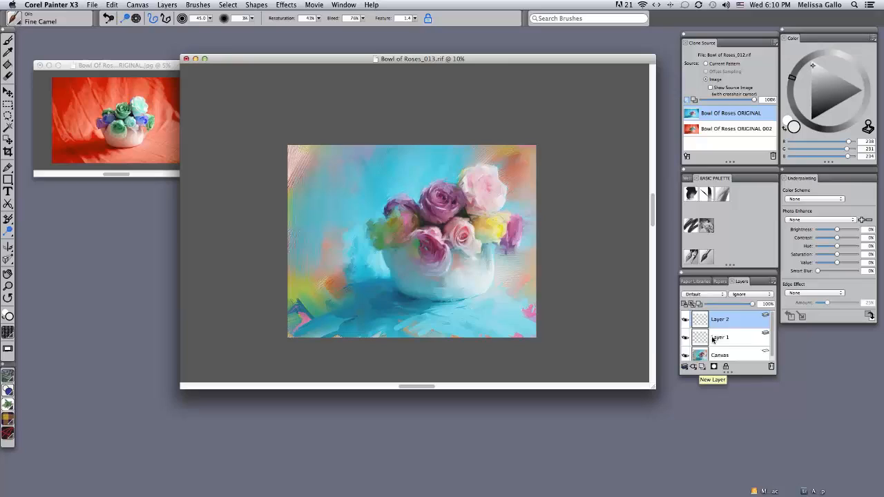
pyautogui.click(771, 367)
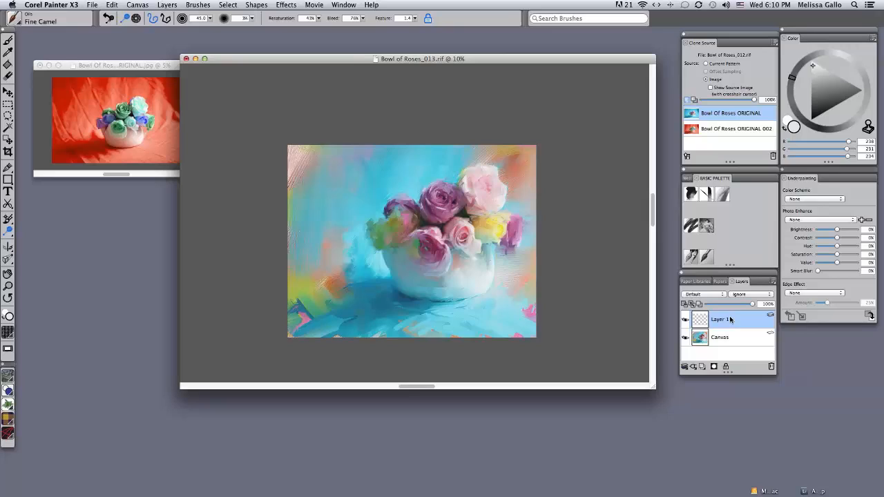
# - Select the small Fine Camel brush from the custom palette, turn off Clone Color and choose a very pale pink
pyautogui.click(705, 257)
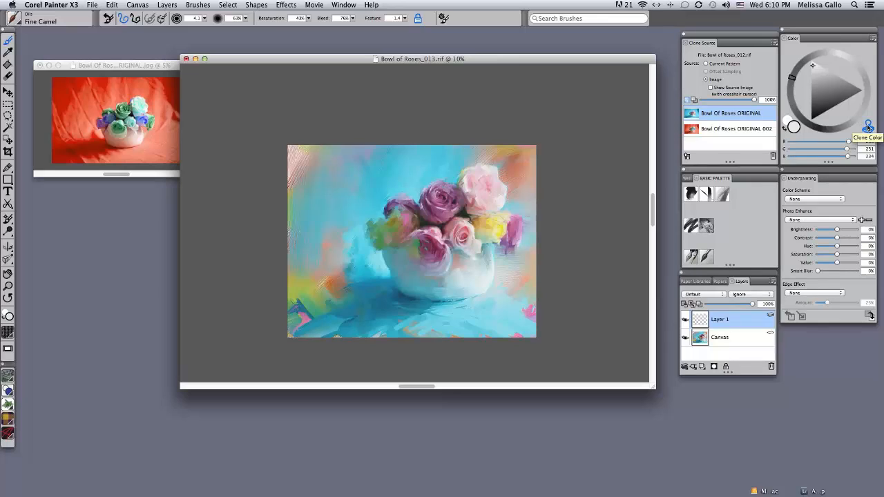
pyautogui.click(868, 127)
pyautogui.click(814, 64)
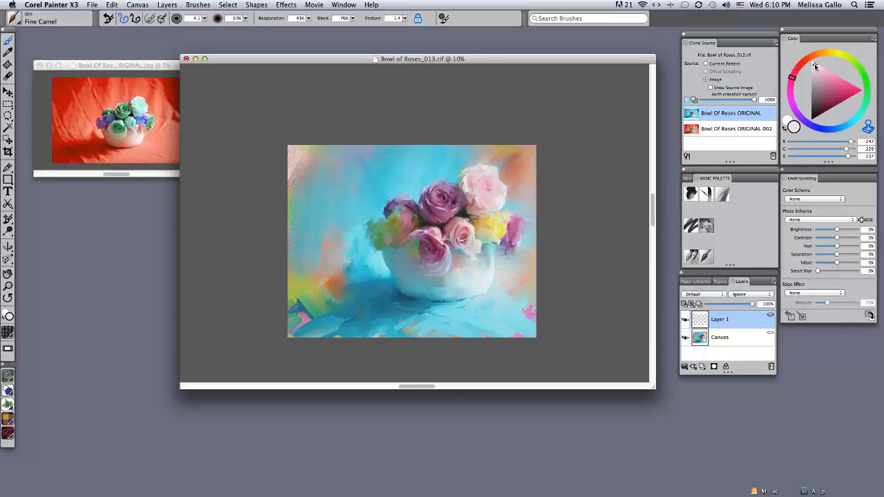
pyautogui.click(869, 127)
pyautogui.click(868, 128)
# - Sign the artist's name near the painting's lower-left corner on Layer 1 and lower that layer's opacity to 75%
pyautogui.press('super+plus')
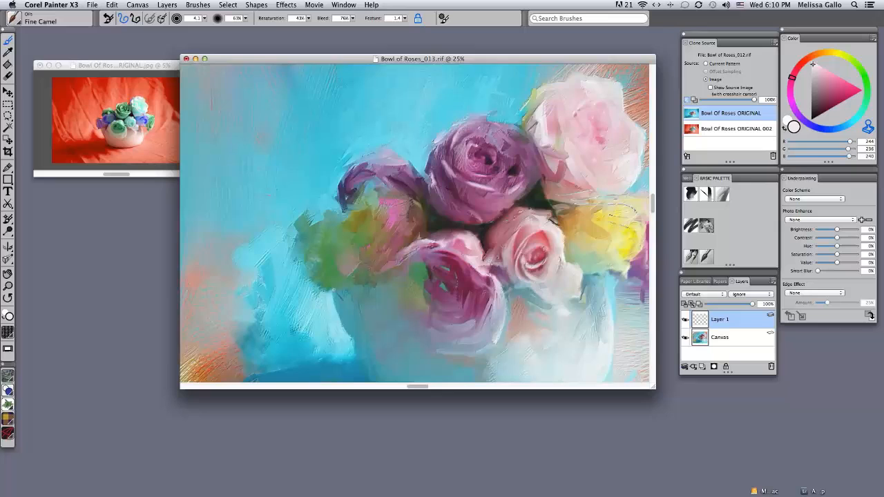
pyautogui.press('super+plus')
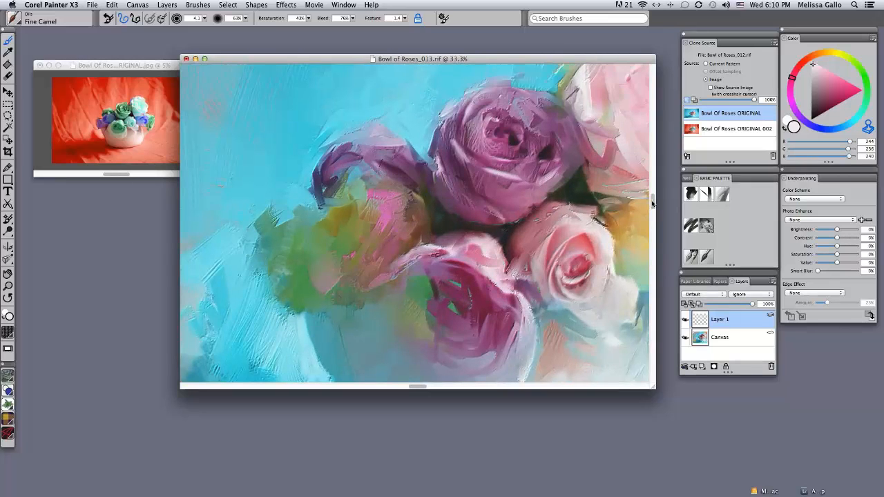
pyautogui.moveTo(652, 202); pyautogui.dragTo(652, 324)
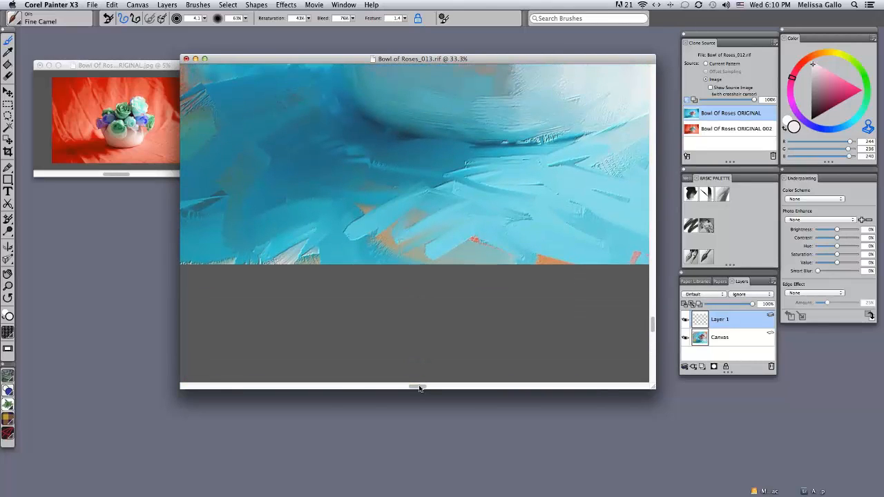
pyautogui.moveTo(419, 389); pyautogui.dragTo(329, 385)
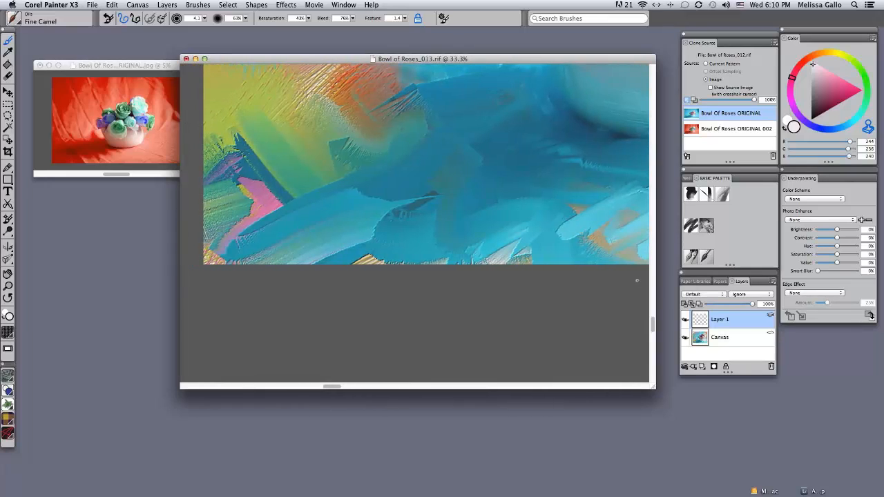
pyautogui.moveTo(652, 325); pyautogui.dragTo(652, 289)
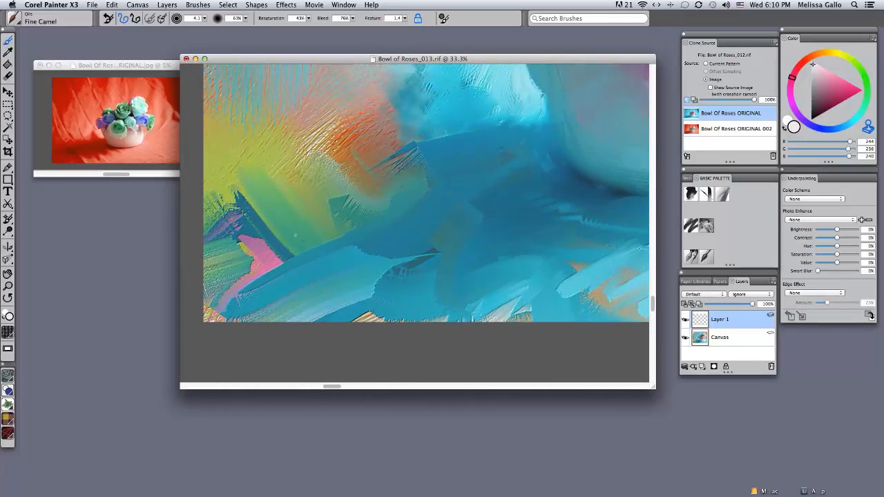
pyautogui.moveTo(247, 239)
pyautogui.mouseDown()
pyautogui.moveTo(277, 240)
pyautogui.moveTo(292, 228)
pyautogui.moveTo(293, 239)
pyautogui.moveTo(310, 219)
pyautogui.moveTo(322, 257)
pyautogui.mouseUp()
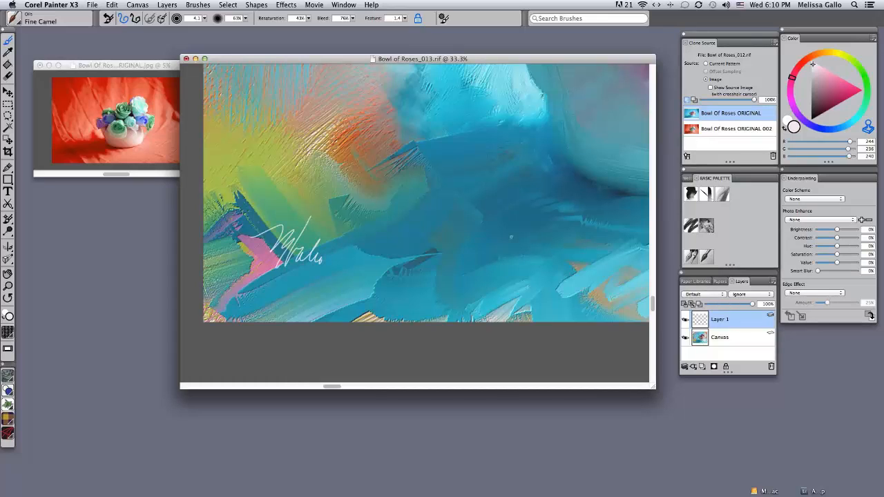
pyautogui.moveTo(752, 304); pyautogui.dragTo(739, 310)
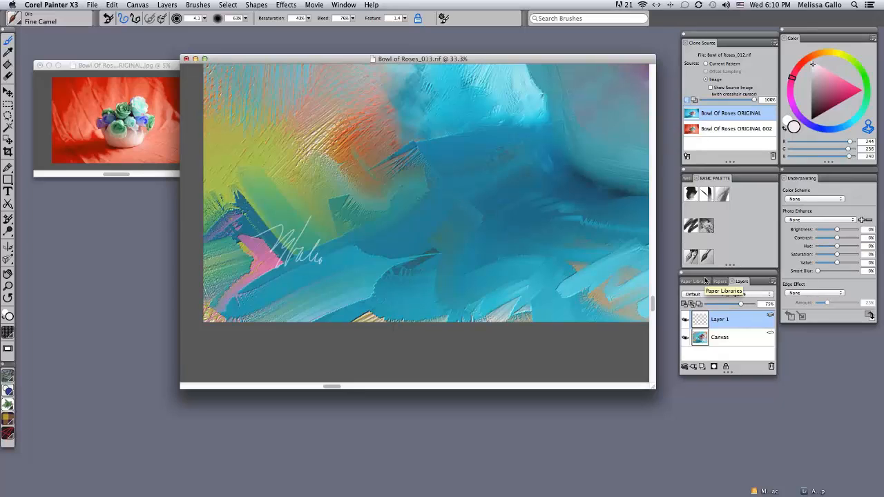
# - Examine the signed painting at several zoom levels, then shrink its window and recentre the image at 10%
pyautogui.press('super+minus')
pyautogui.press('super+minus')
pyautogui.press('super+minus')
pyautogui.press('super+minus')
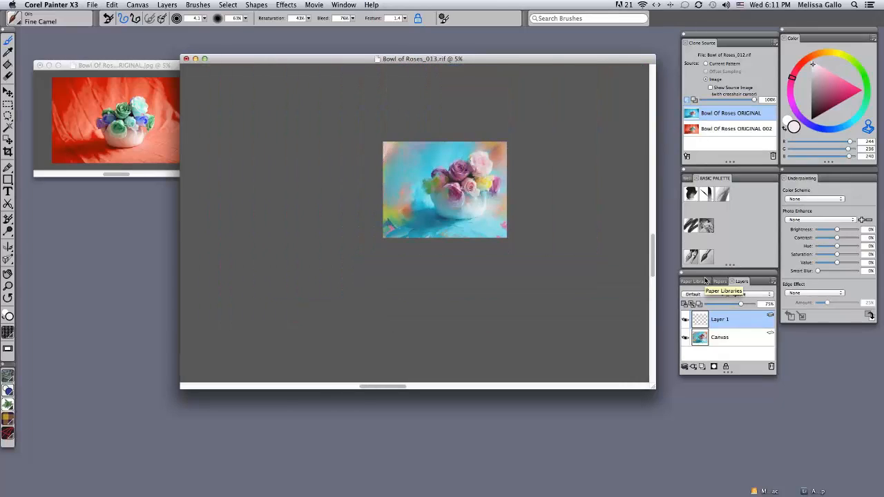
pyautogui.press('super+equal')
pyautogui.press('super+equal')
pyautogui.press('super+equal')
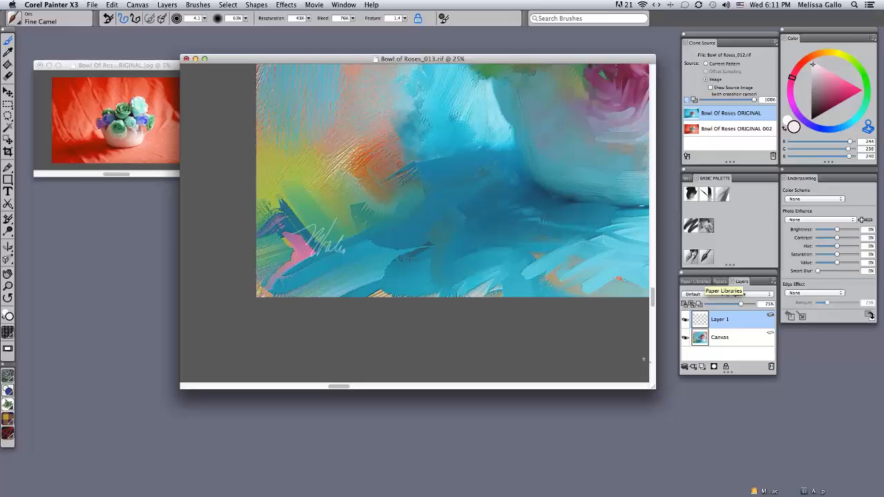
pyautogui.press('super+minus')
pyautogui.press('super+minus')
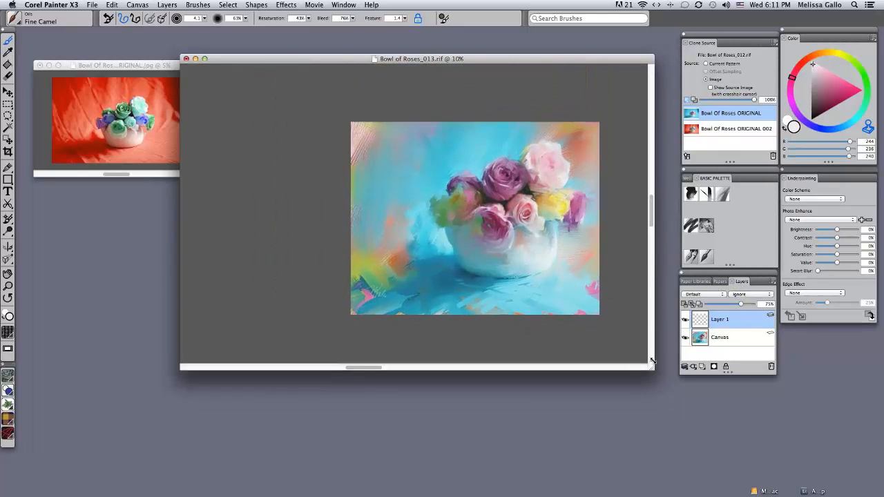
pyautogui.moveTo(360, 346); pyautogui.dragTo(400, 353)
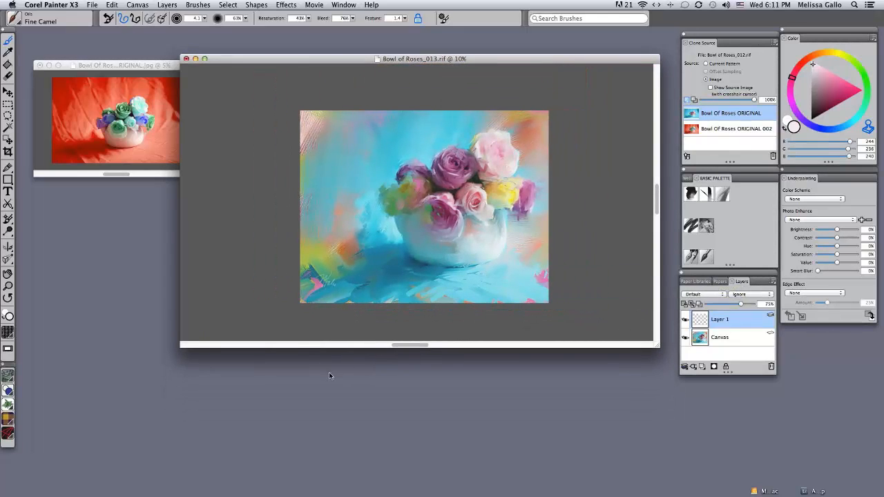